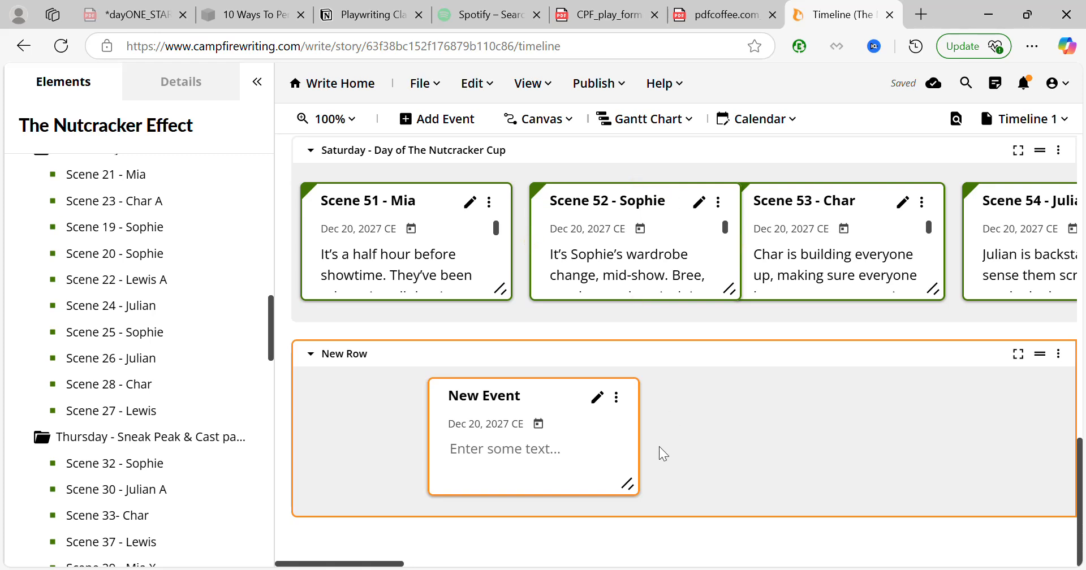
- Look through the timeline rows from Monday to the last row and the matching scene list of the story
scroll(659, 446, "up", 15)
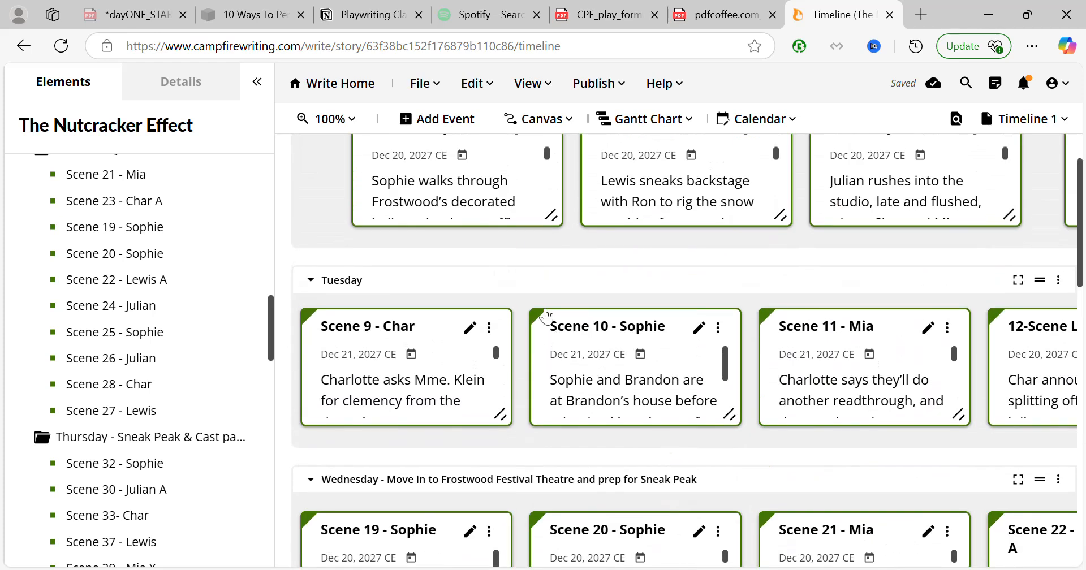
scroll(566, 317, "up", 2)
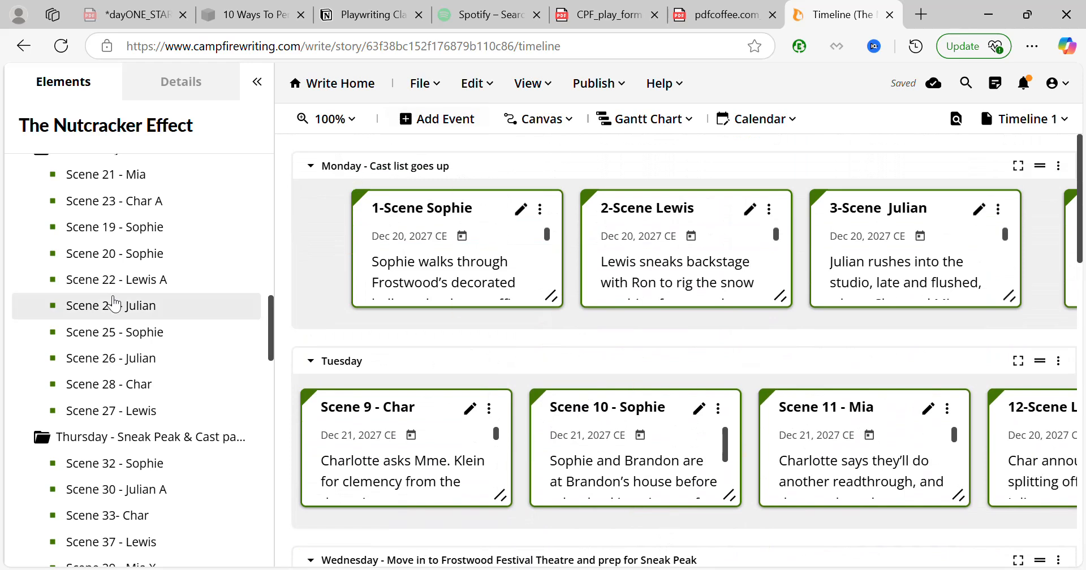
scroll(115, 303, "up", 10)
scroll(113, 304, "up", 1)
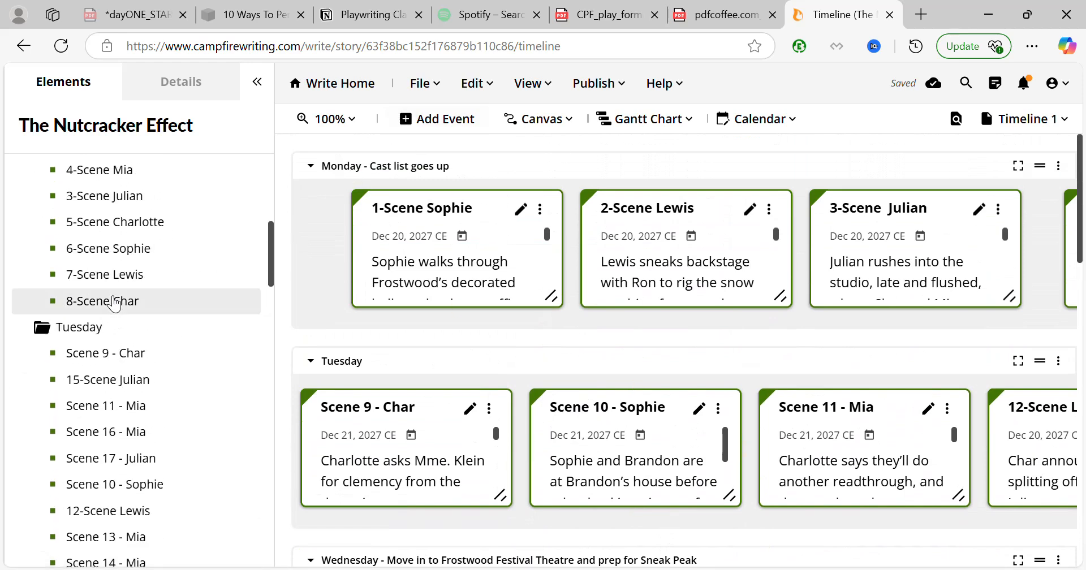
scroll(194, 310, "up", 5)
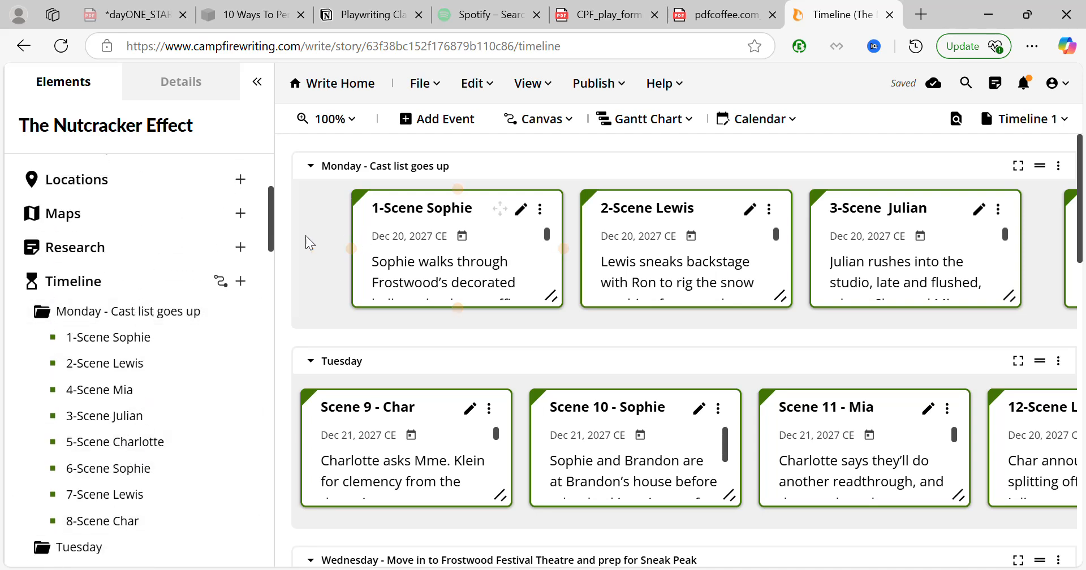
scroll(323, 352, "down", 15)
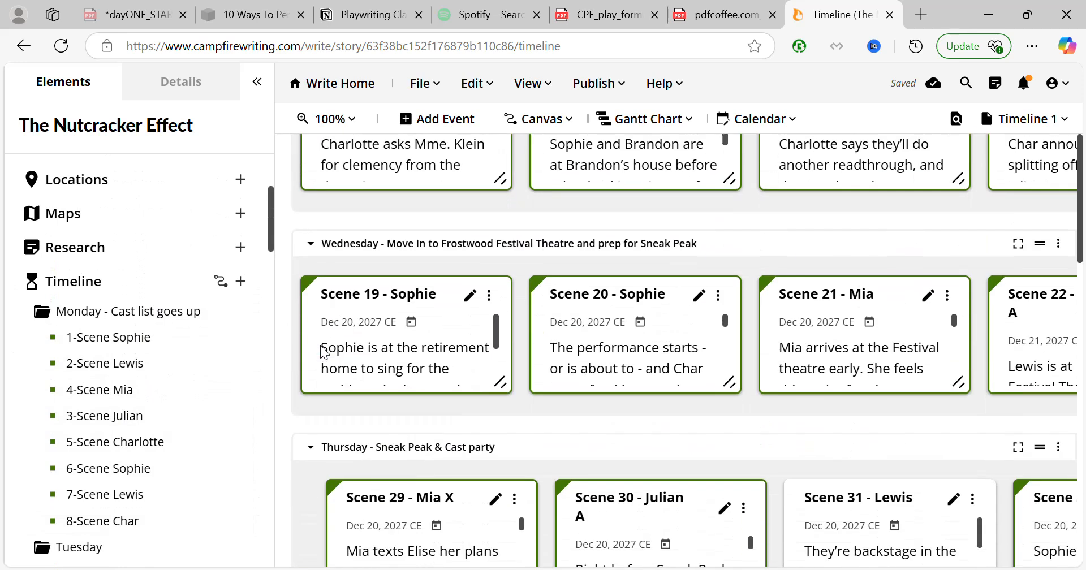
scroll(326, 350, "down", 3)
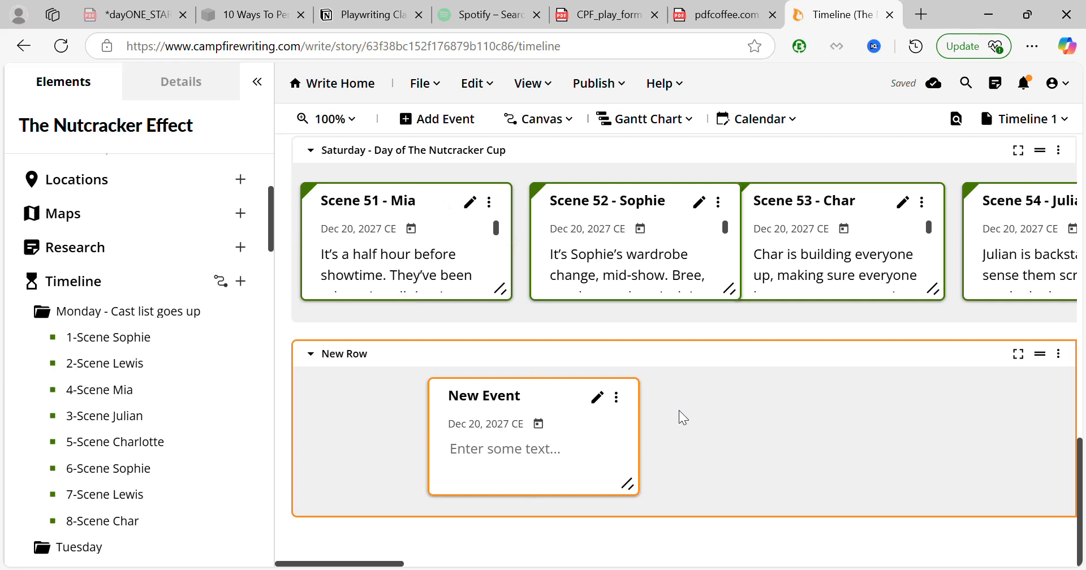
- Add a new row at the end of the timeline canvas and rename it "Act 2"
left_click(572, 128)
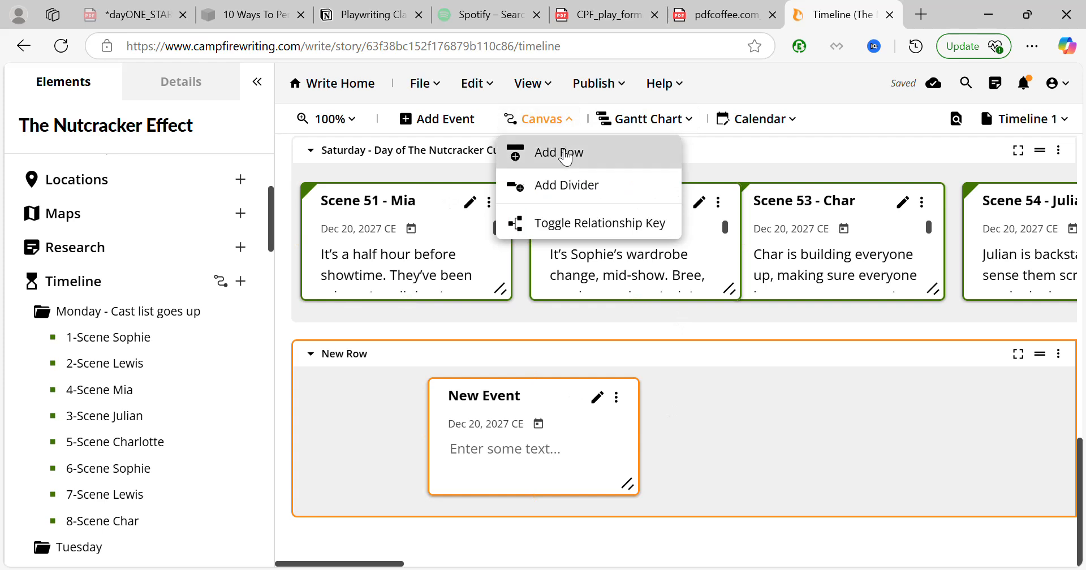
left_click(562, 154)
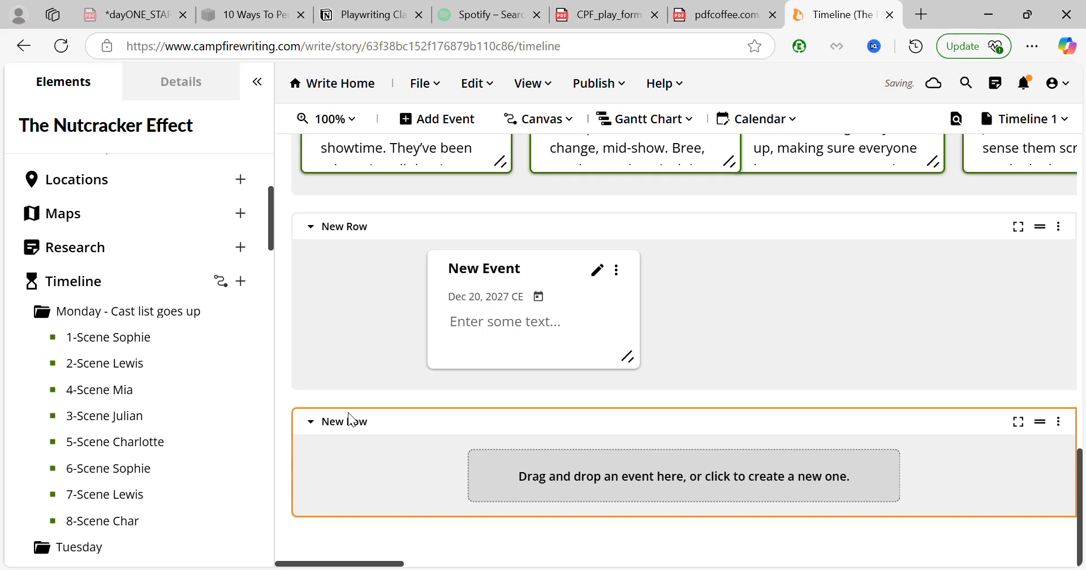
left_click(1058, 422)
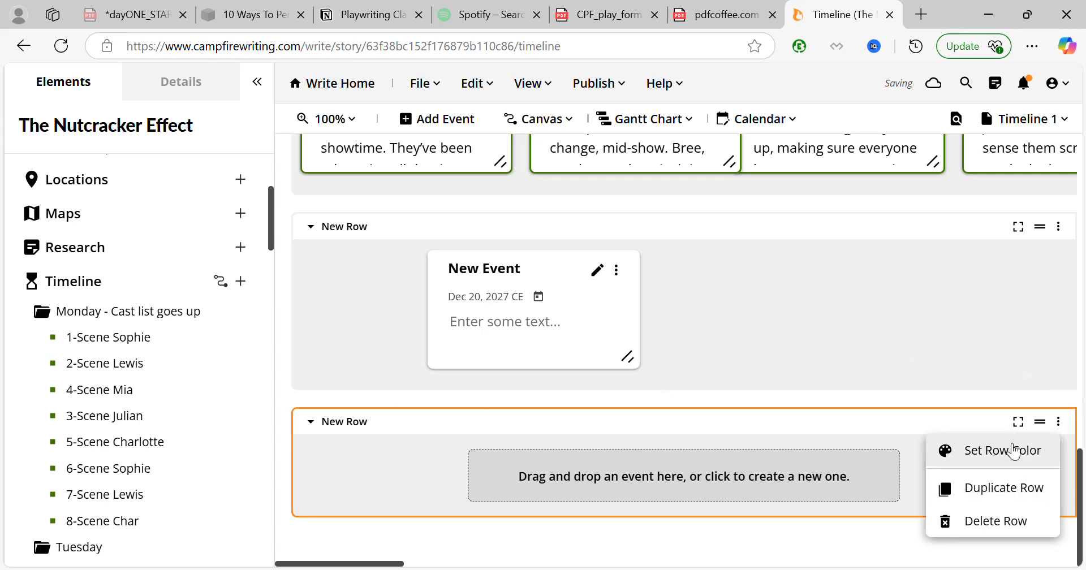
left_click(359, 423)
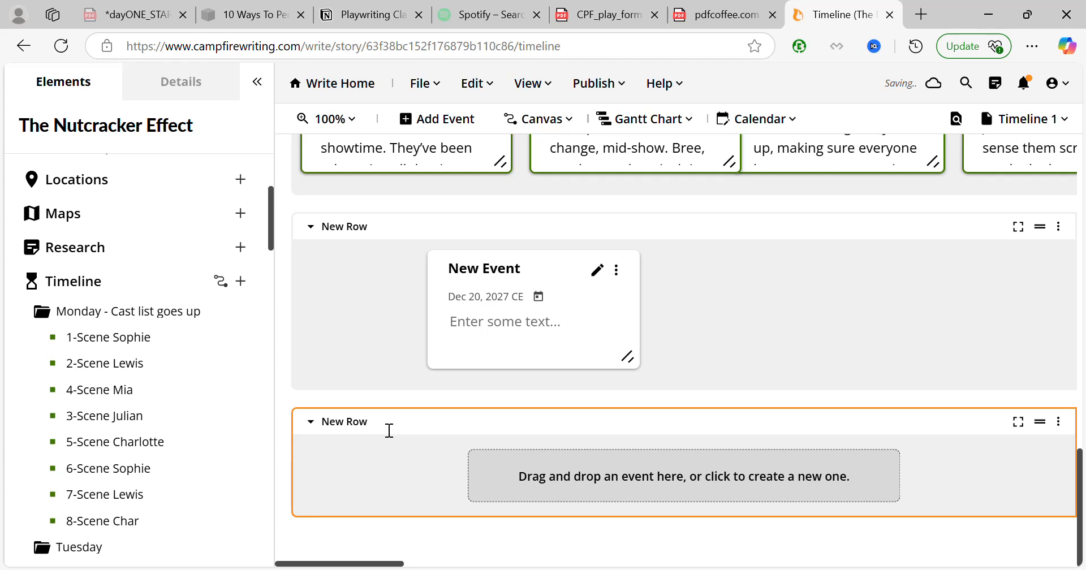
key("BackSpace")
key("BackSpace")
key("BackSpace")
key("BackSpace")
key("BackSpace")
key("BackSpace")
key("BackSpace")
type("Act 2")
left_click(645, 395)
- Create a new event from the empty Act 2 row and move its card into that row
scroll(658, 376, "up", 4)
scroll(658, 375, "down", 4)
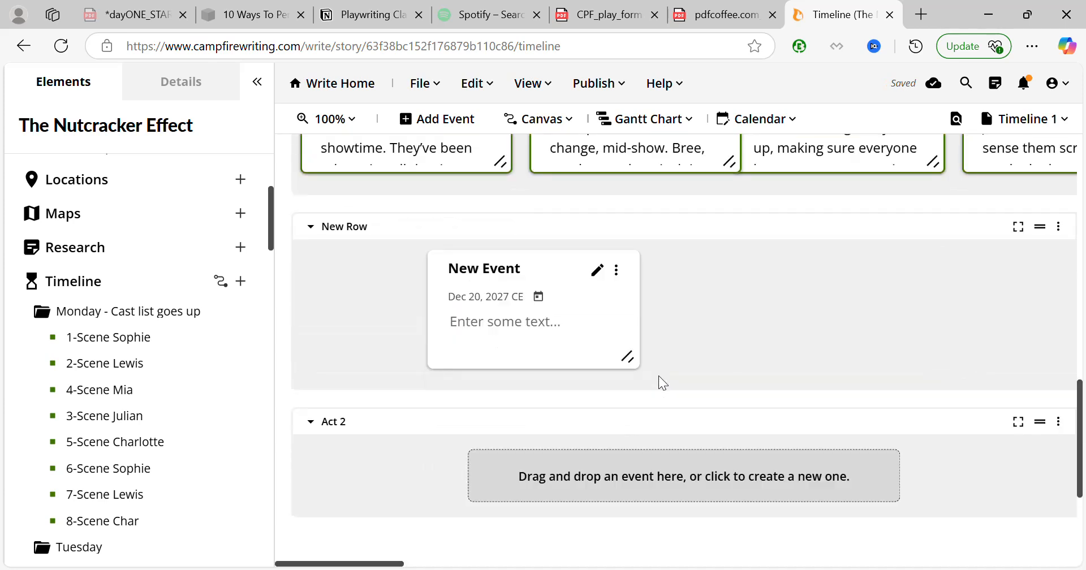
left_click(649, 481)
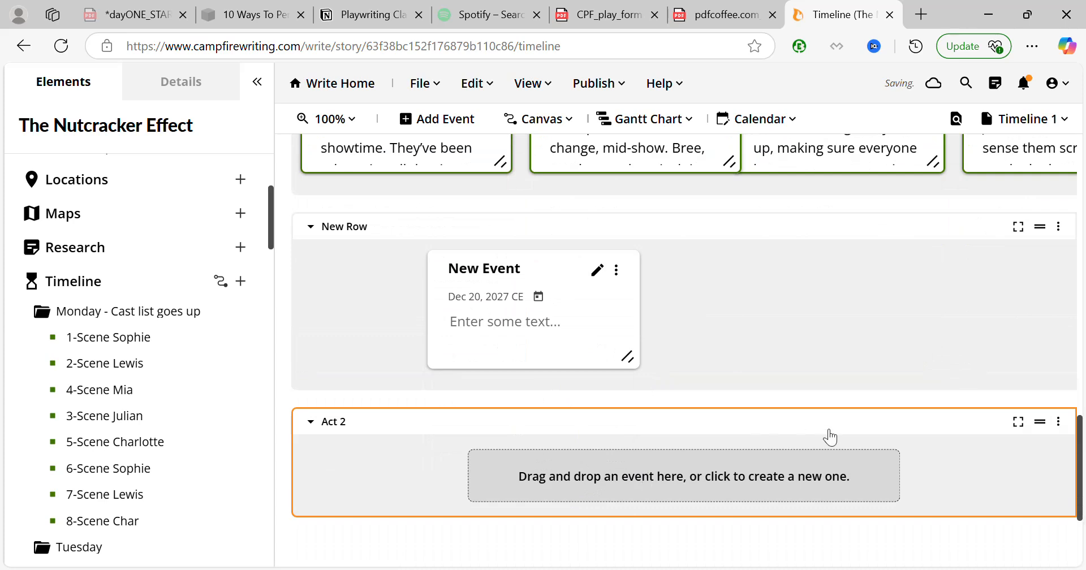
scroll(823, 429, "down", 3)
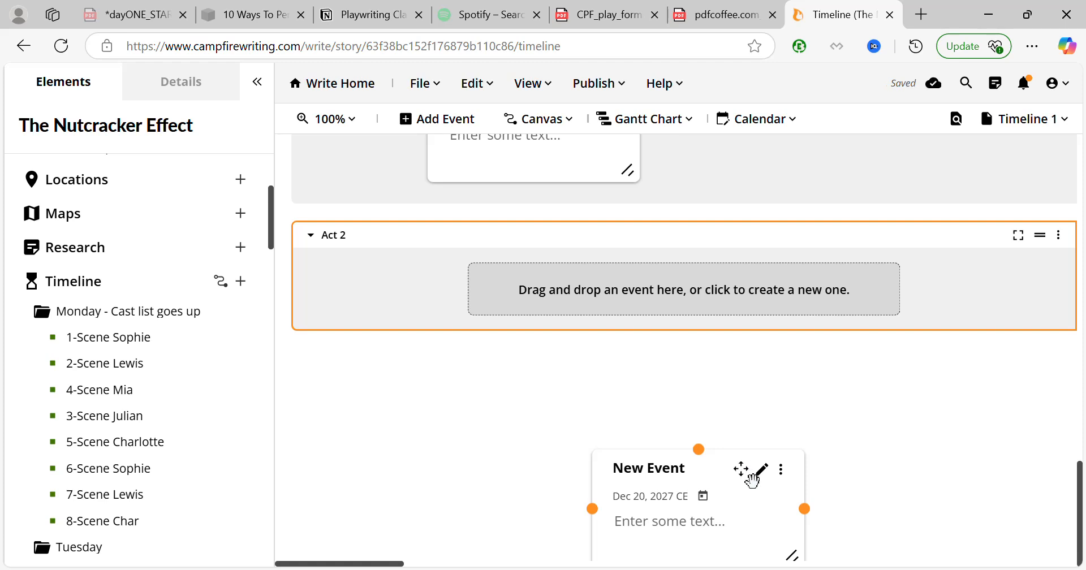
left_click_drag(745, 476, 644, 285)
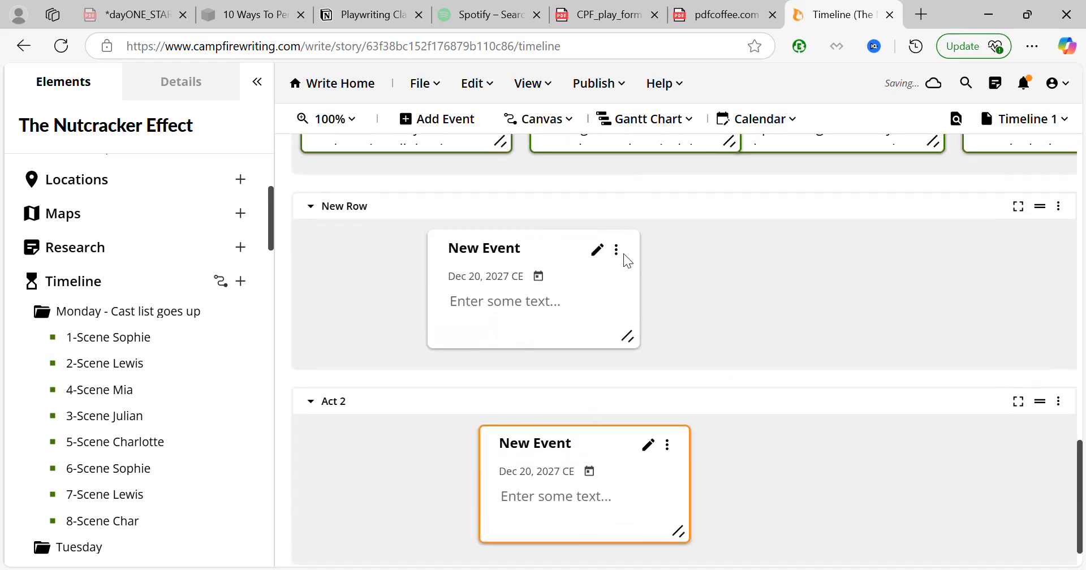
- Open the event in the "New Row" row for editing and delete its empty list panel
left_click(598, 254)
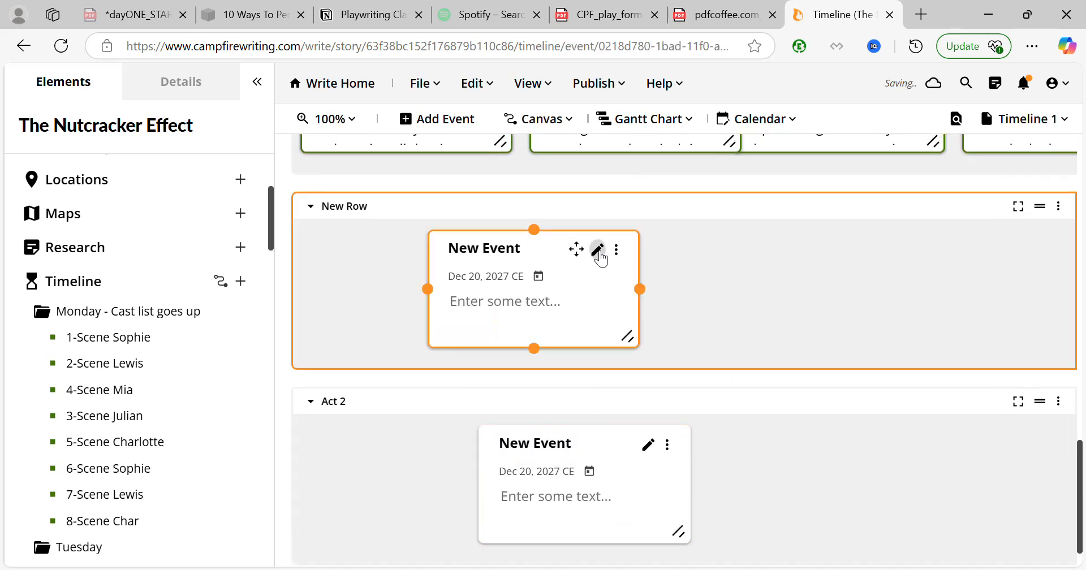
left_click(597, 251)
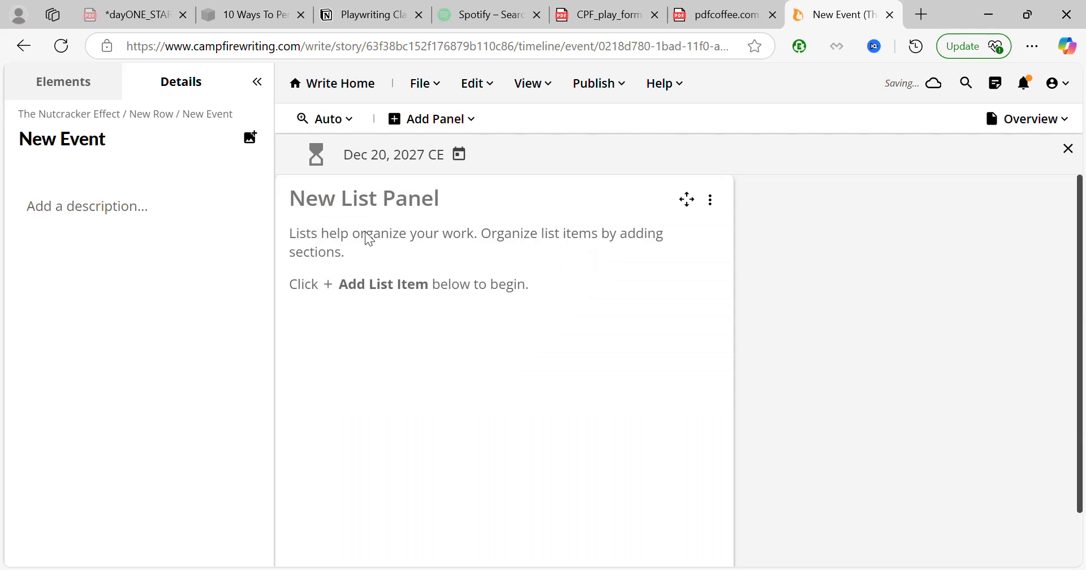
left_click(714, 201)
left_click(714, 202)
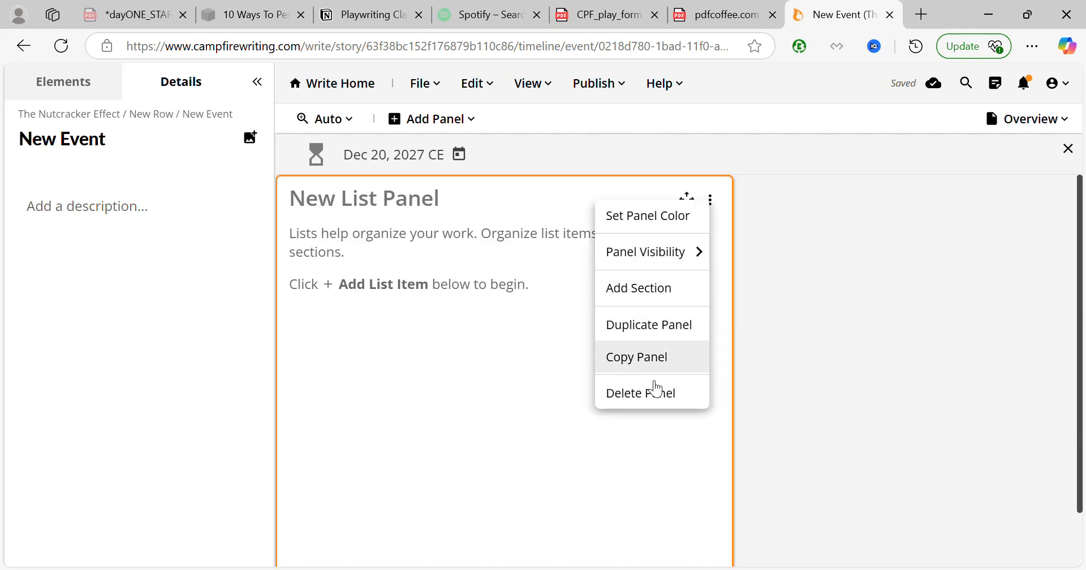
left_click(653, 392)
left_click(138, 145)
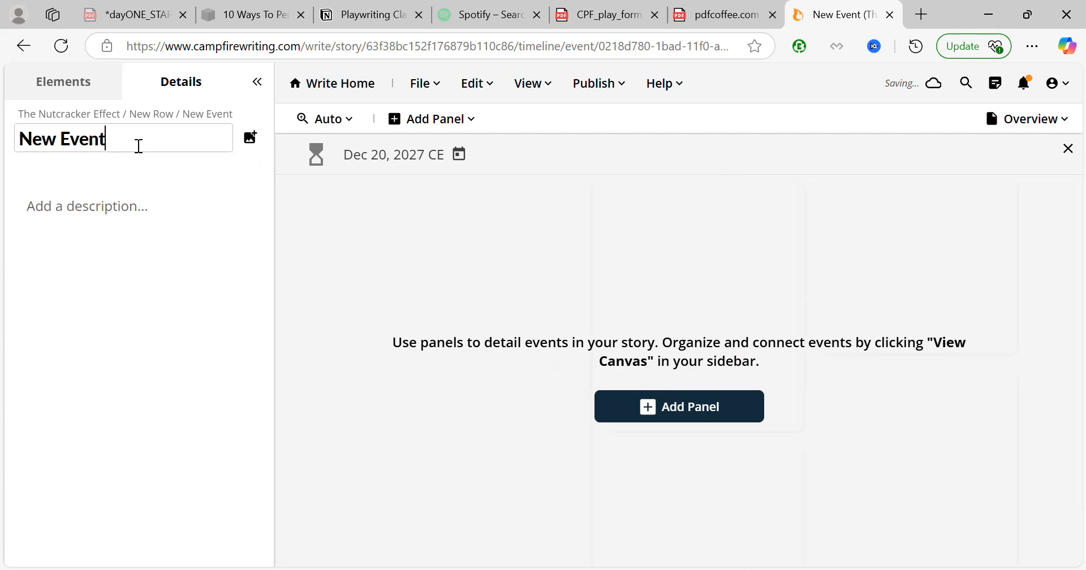
left_click(132, 221)
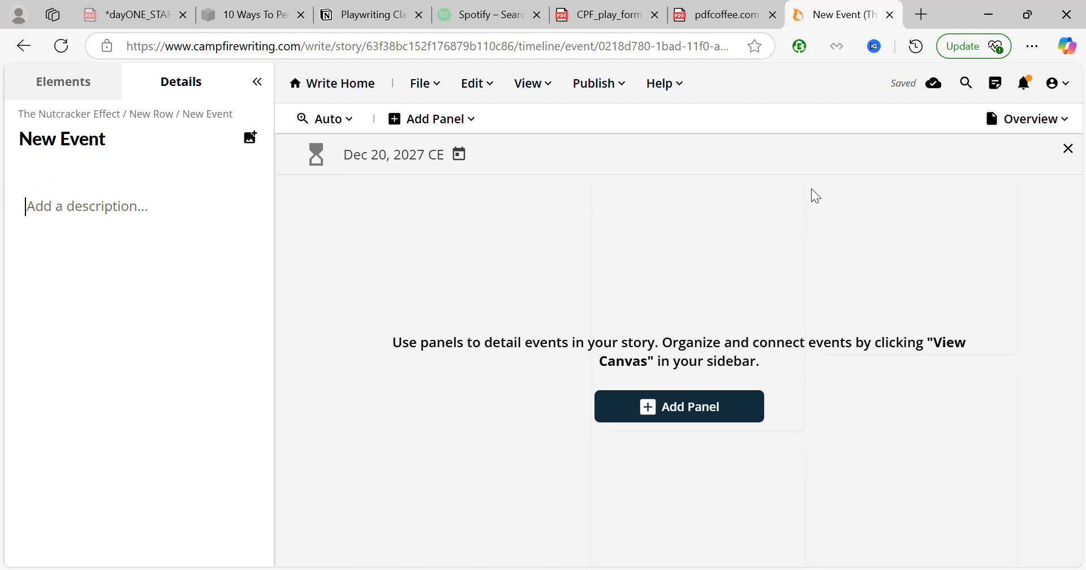
left_click(1074, 119)
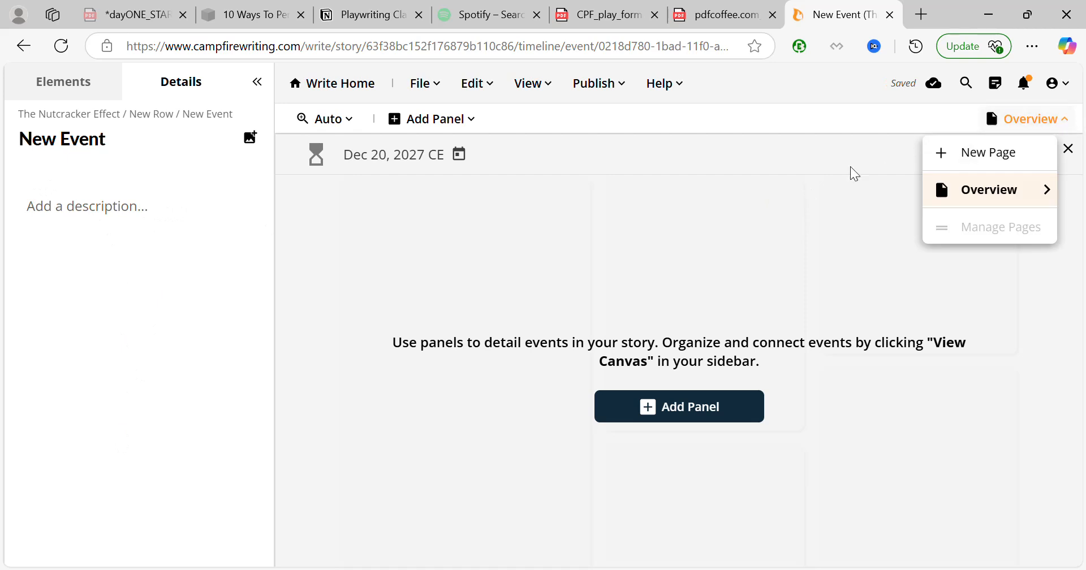
left_click(835, 175)
left_click(101, 210)
- Rename the opened event as "Scene 1 - ID"
left_click(127, 138)
key("BackSpace")
key("BackSpace")
key("BackSpace")
key("BackSpace")
key("BackSpace")
key("BackSpace")
key("BackSpace")
key("BackSpace")
key("BackSpace")
type("Scene 1")
key("BackSpace")
type("1 -")
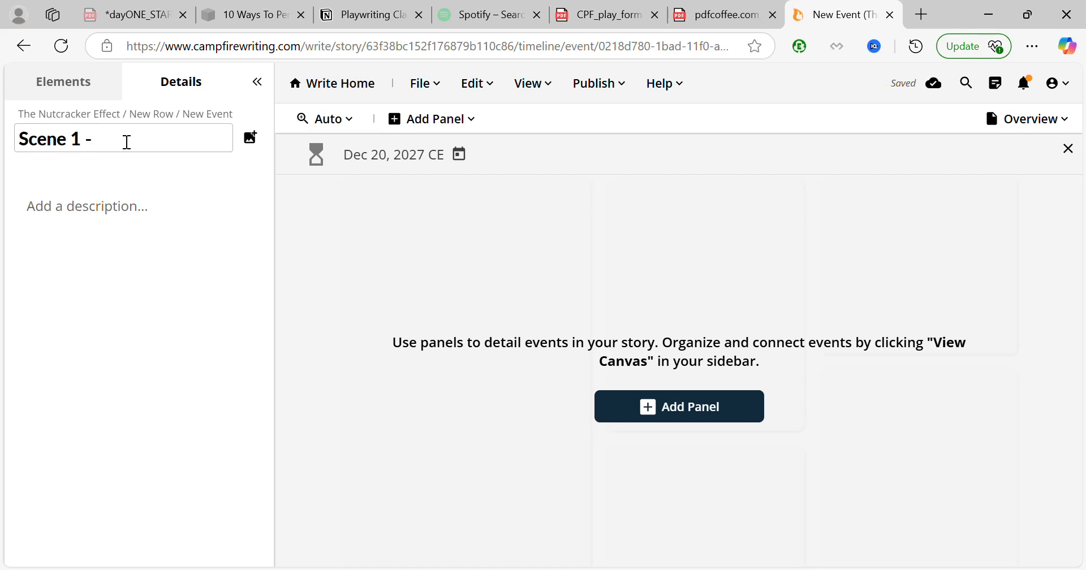
type(" ID")
- Write the event description "X character is at the grocery store and they run into their ex."
left_click(139, 218)
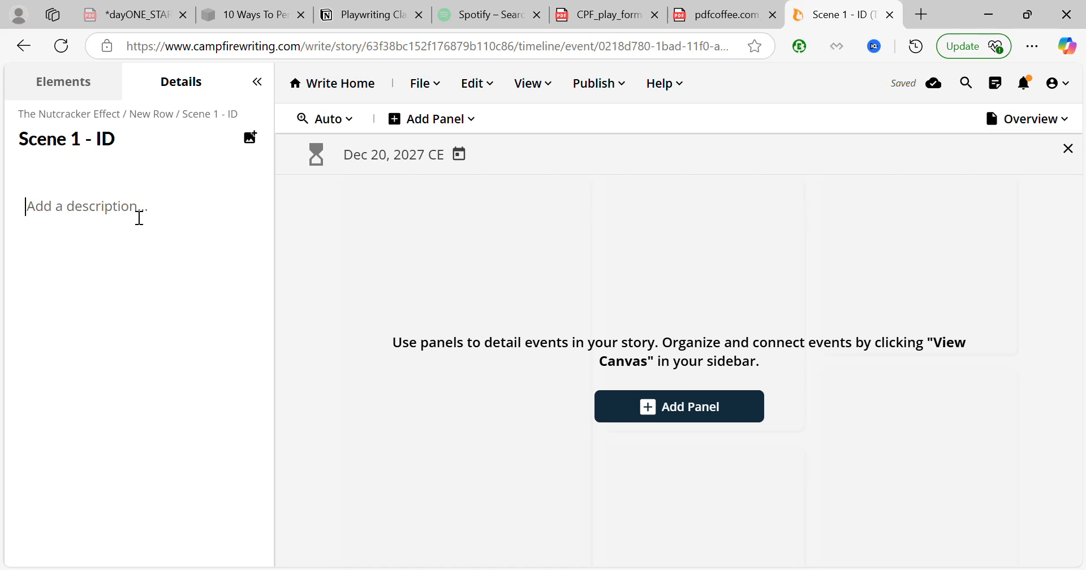
type("X character is at the grocery story a")
key("BackSpace")
key("BackSpace")
type("and they")
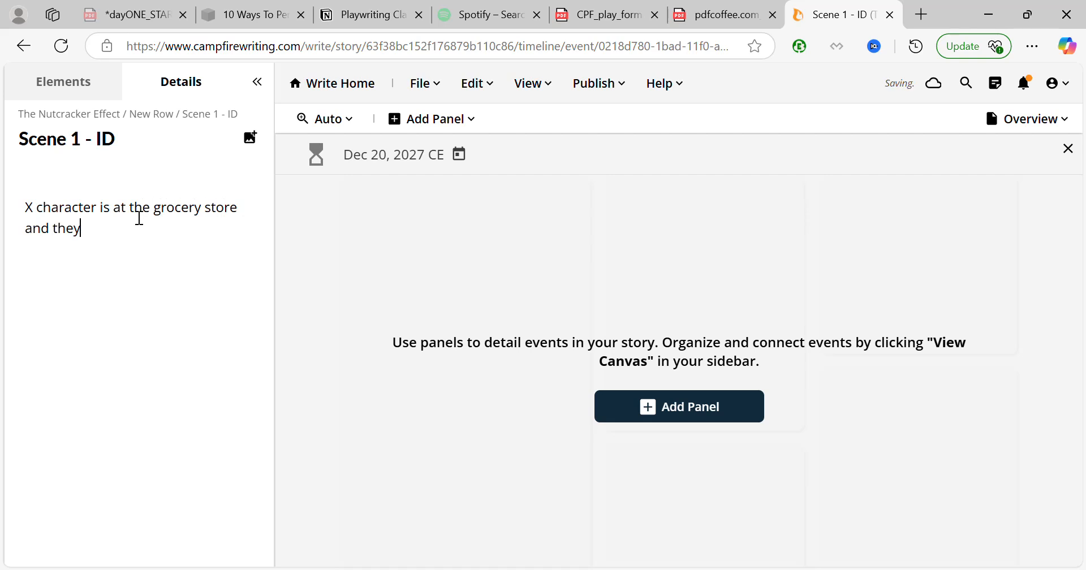
type(" run into their ex.")
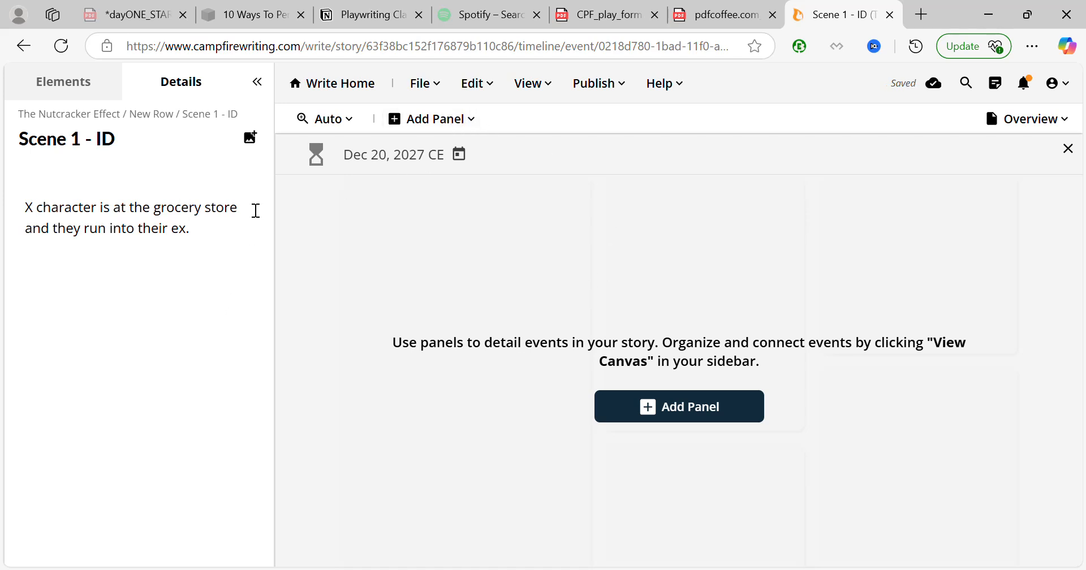
- Add a text panel to the event and place it in the upper-left corner of the event page
scroll(743, 318, "down", 1)
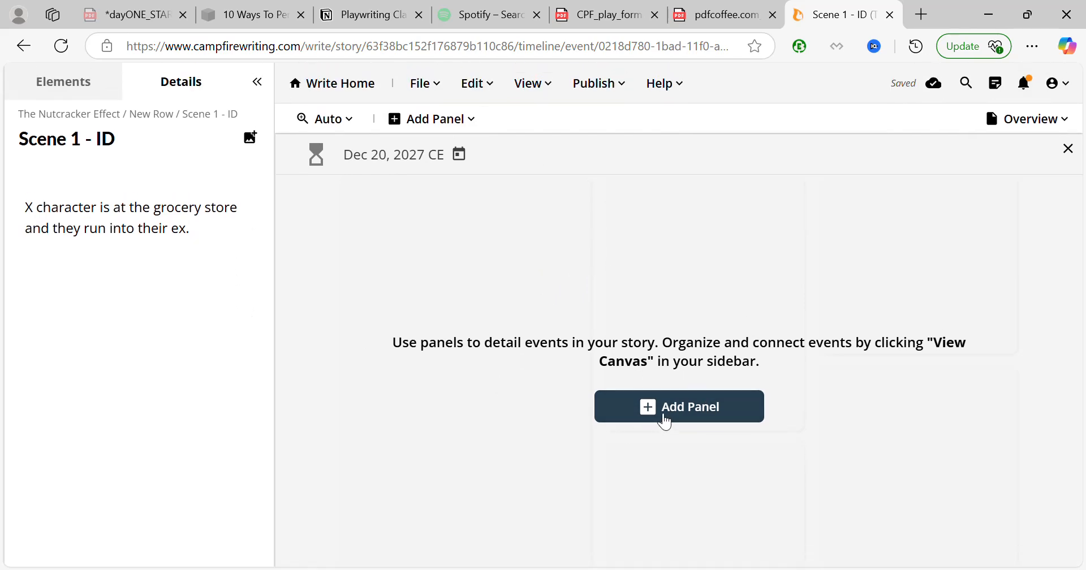
left_click(665, 422)
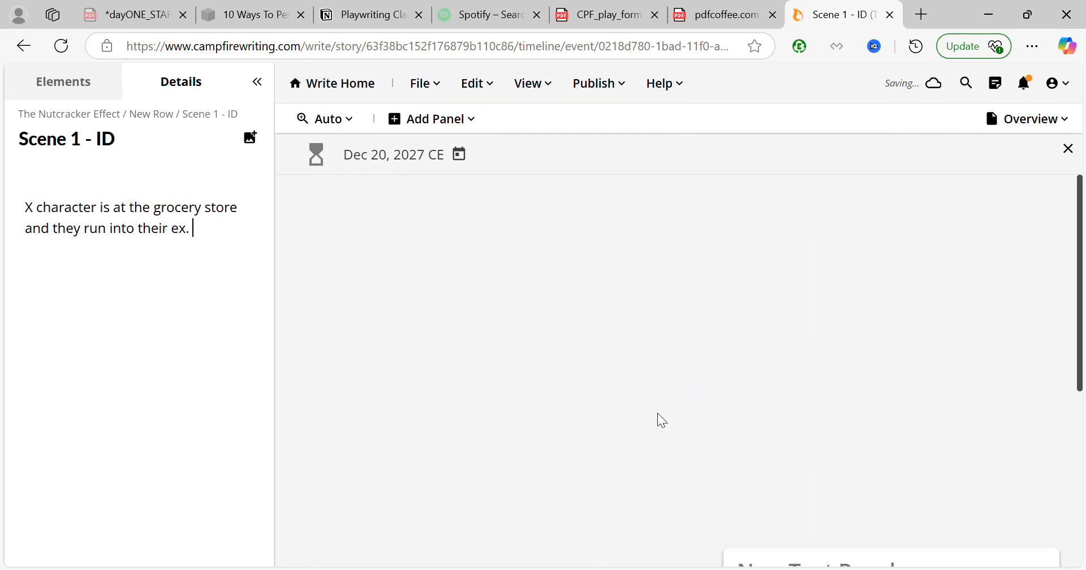
left_click_drag(1017, 380, 666, 254)
left_click(821, 344)
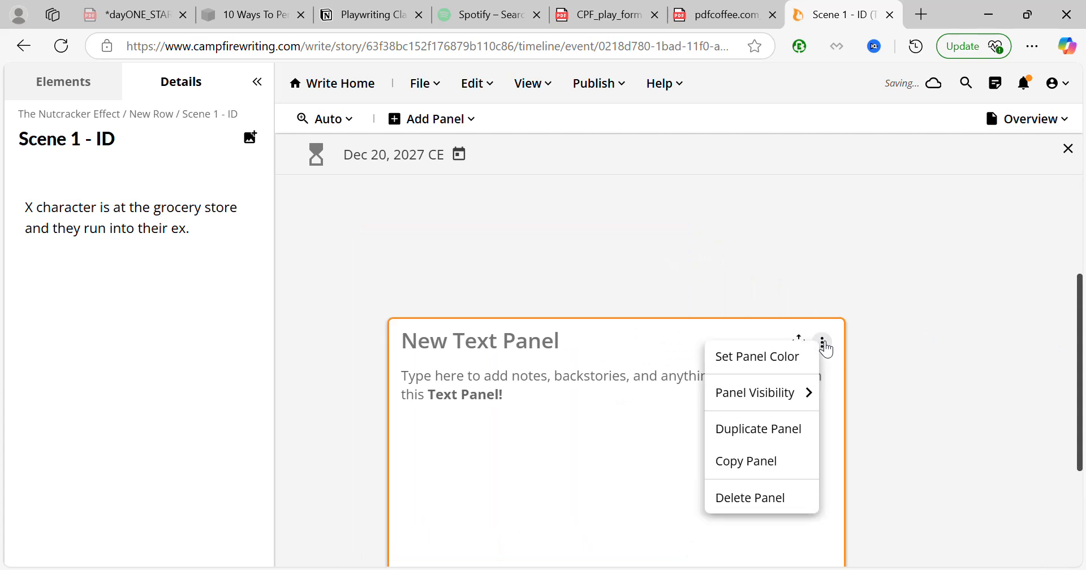
left_click(647, 337)
left_click_drag(798, 342, 686, 198)
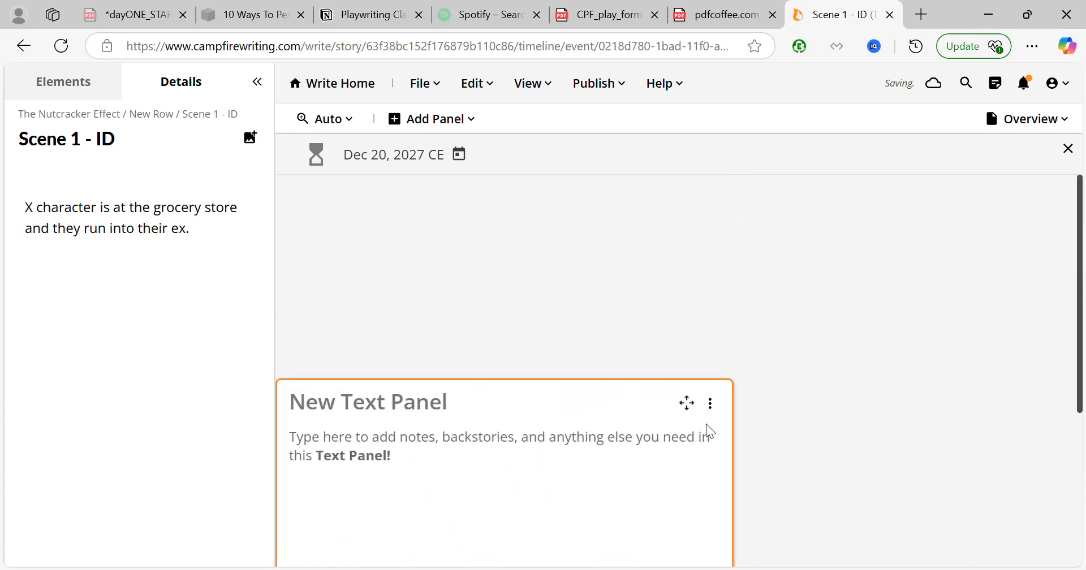
left_click_drag(687, 403, 685, 201)
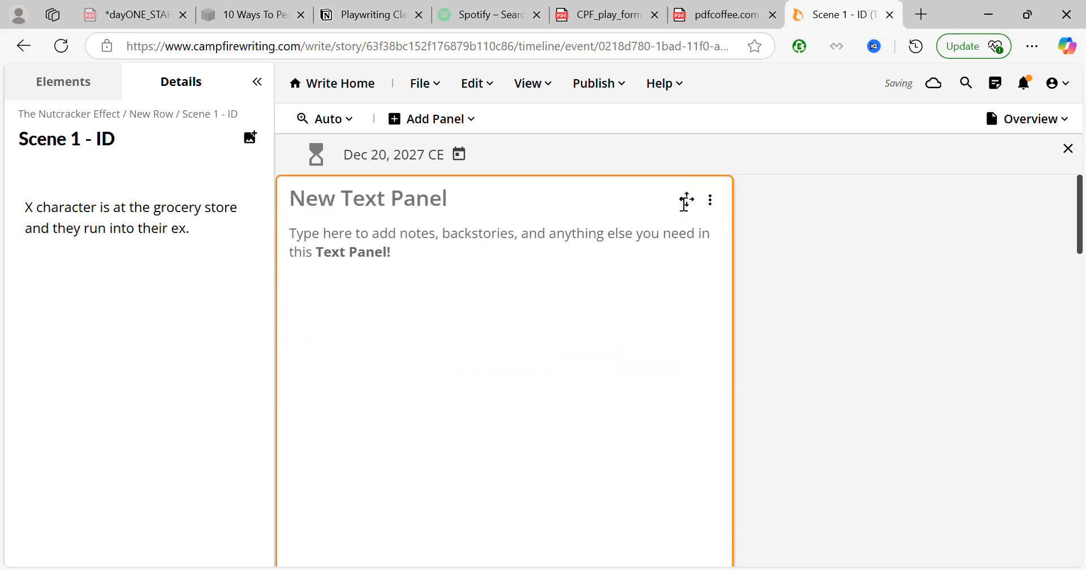
- Title the text panel "Notes" and enter the lines "-Remember to emphasize the ex's ring" and "-She needs to forget her basket of strawberries"
left_click(416, 211)
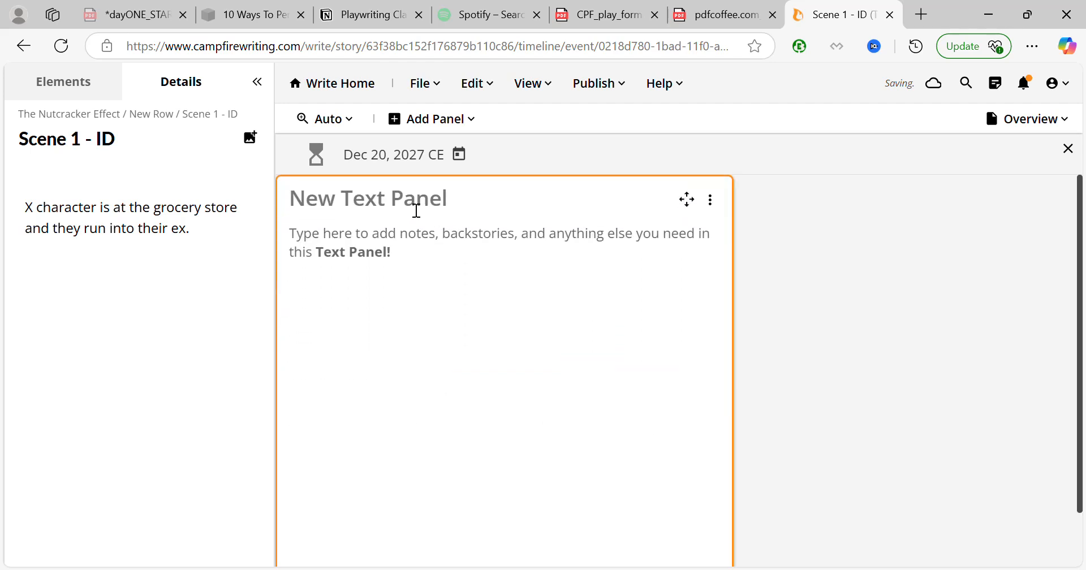
type("Notes")
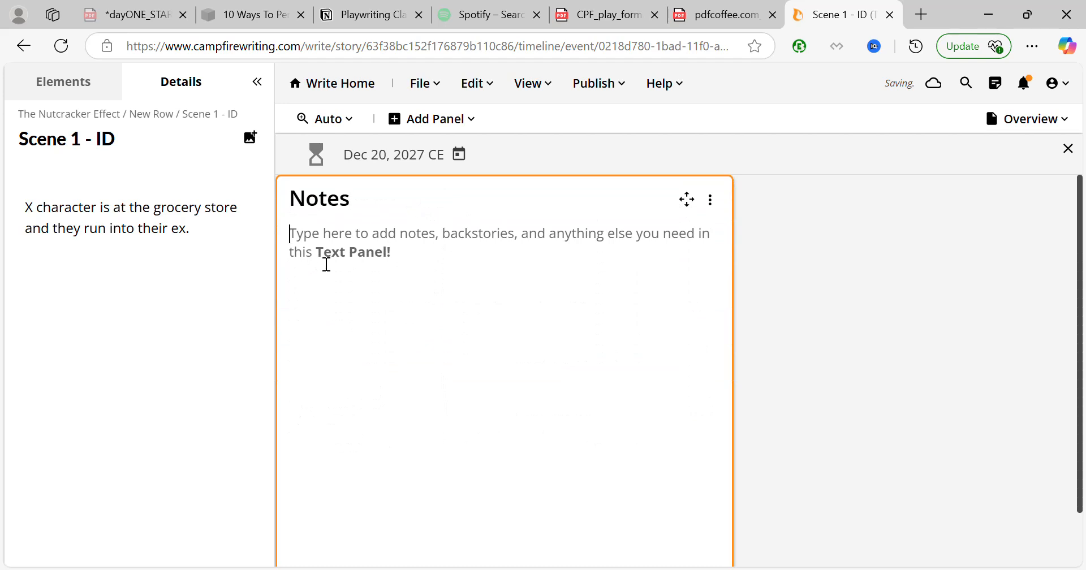
left_click(326, 264)
type("-Remem")
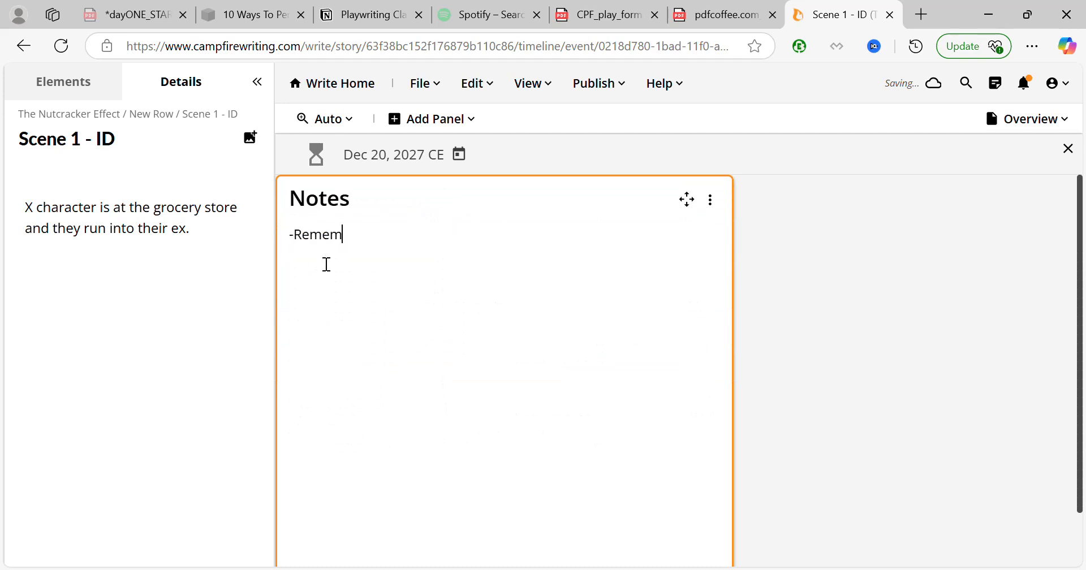
type("ber to emphasize the ex's ring")
key("Return")
type("-She needs to forget her basket of strawberries")
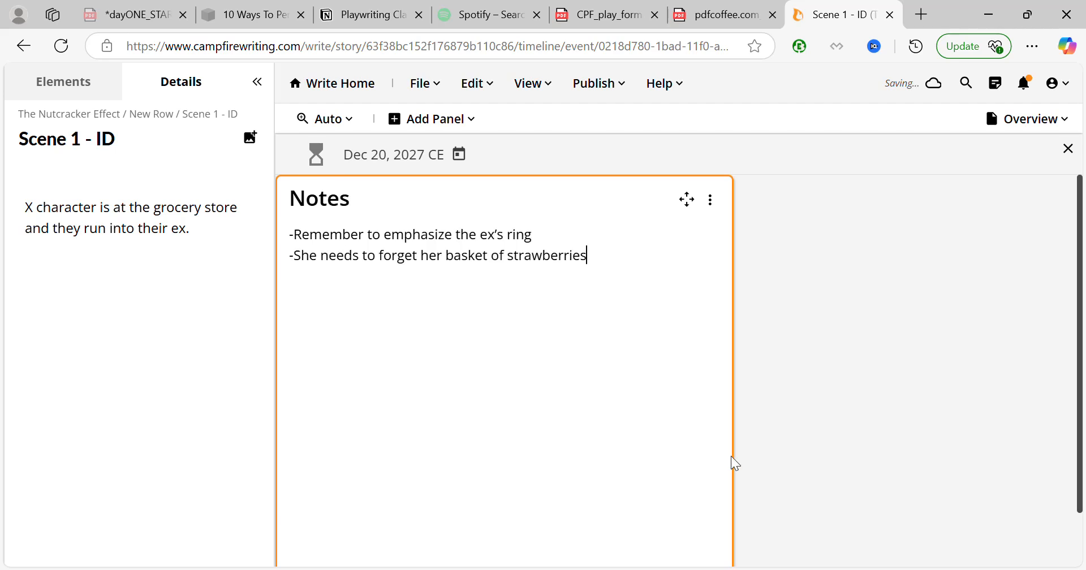
- Shrink the Notes panel so that it just fits its two lines of text
scroll(732, 558, "down", 2)
left_click_drag(734, 557, 611, 187)
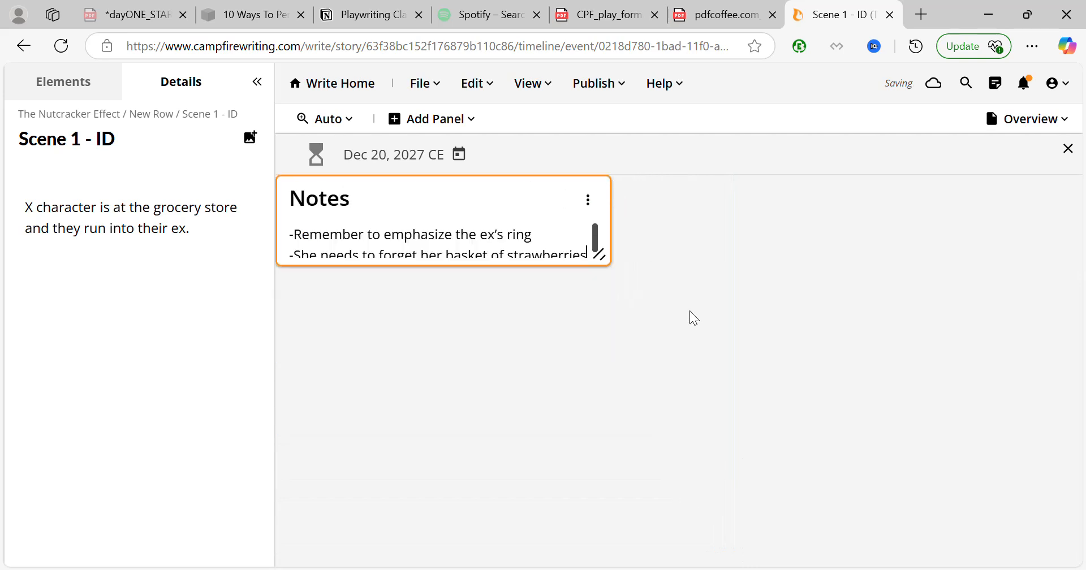
left_click_drag(600, 258, 612, 286)
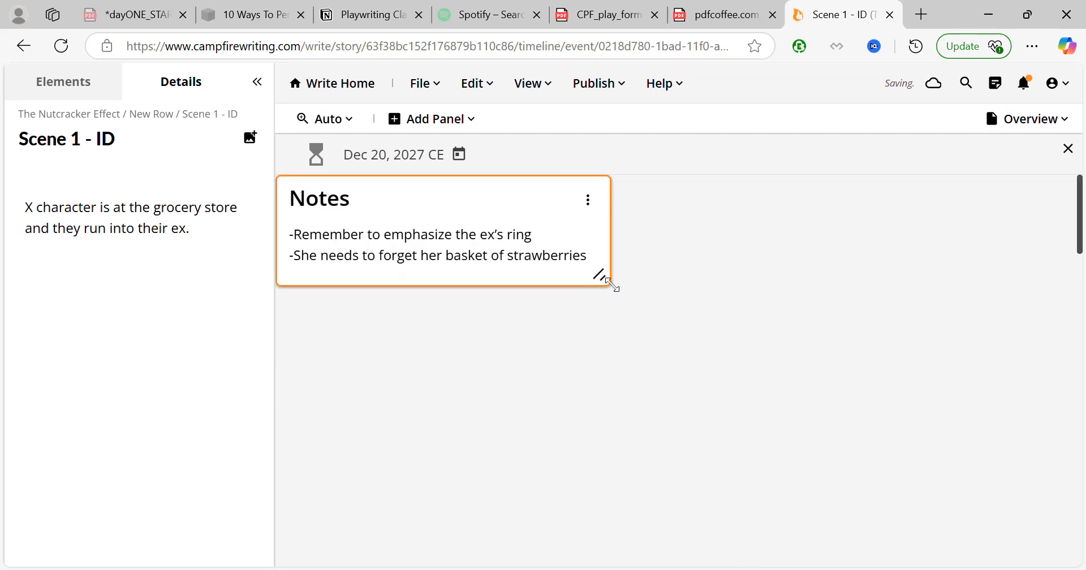
- Move the Notes panel to the lower-right area of the event page and add a list panel titled "Scene Card"
left_click_drag(575, 215, 1017, 456)
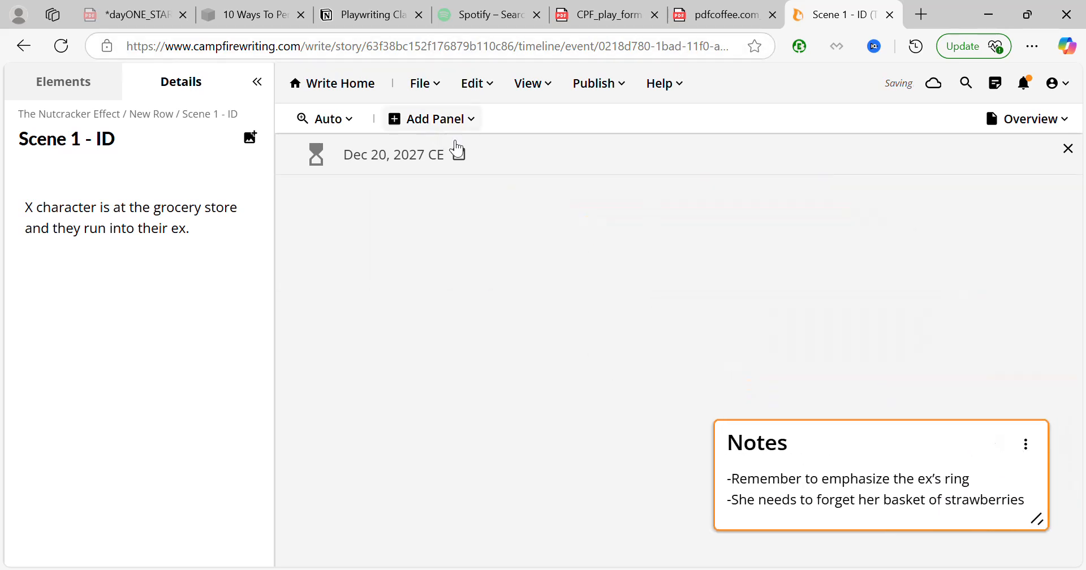
left_click(479, 131)
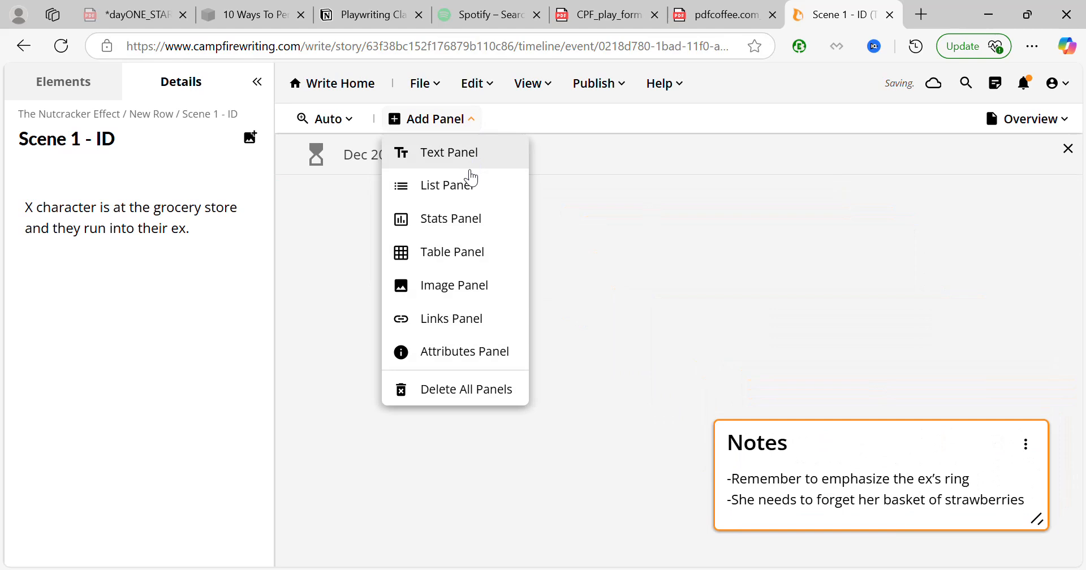
left_click(445, 194)
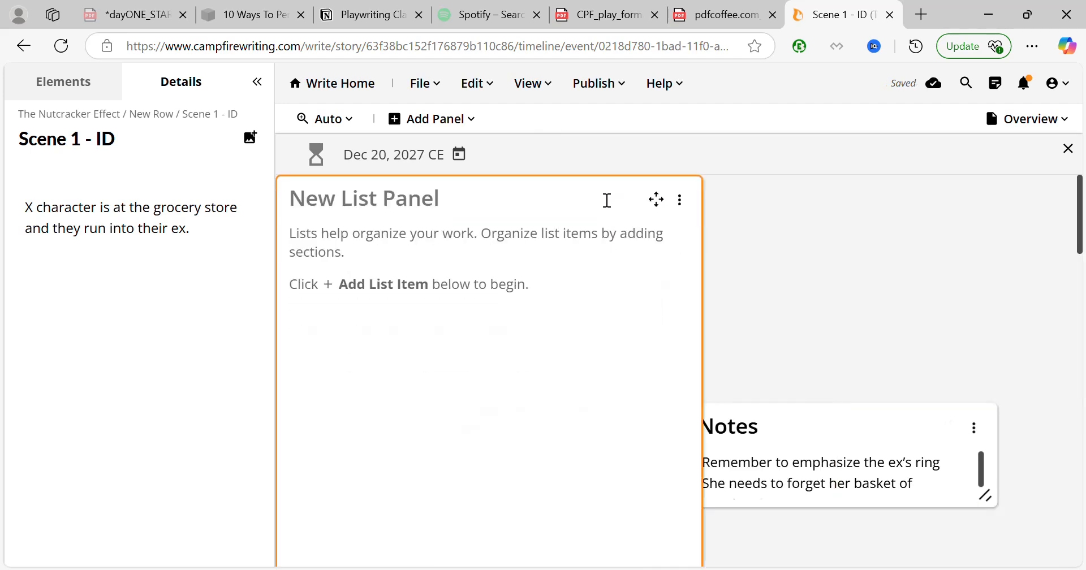
left_click(424, 202)
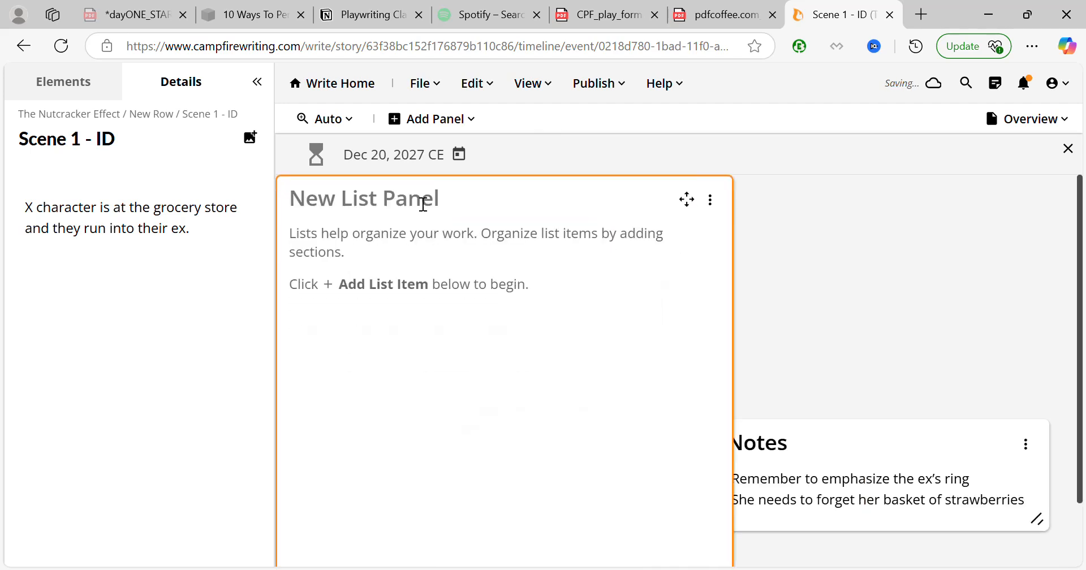
type("Scene Card")
- Narrow the Scene Card panel to meet the Notes panel's edge and add a list item named "Position on the character arc"
scroll(589, 381, "down", 2)
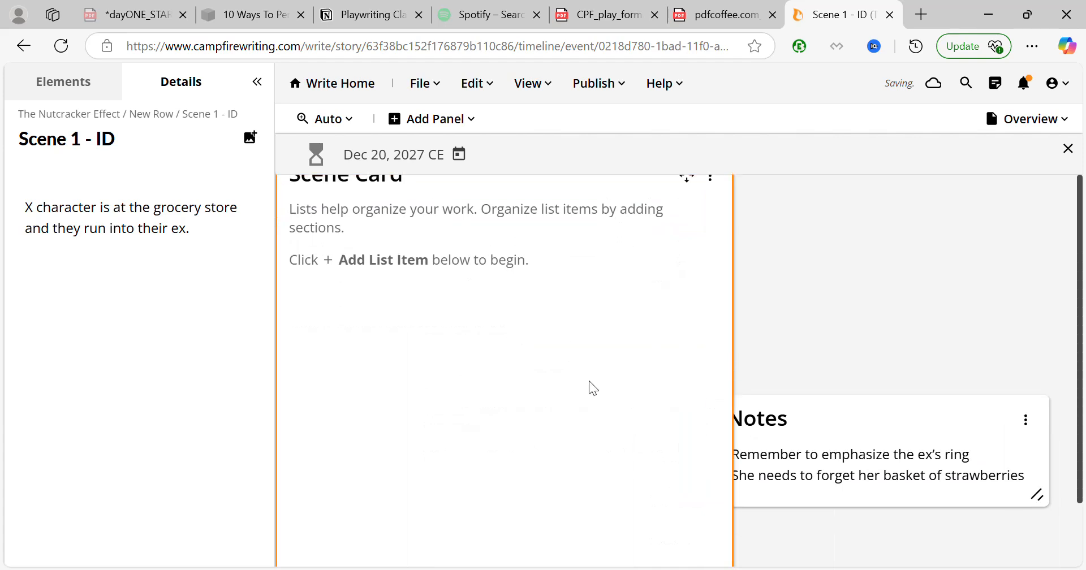
left_click_drag(738, 551, 710, 511)
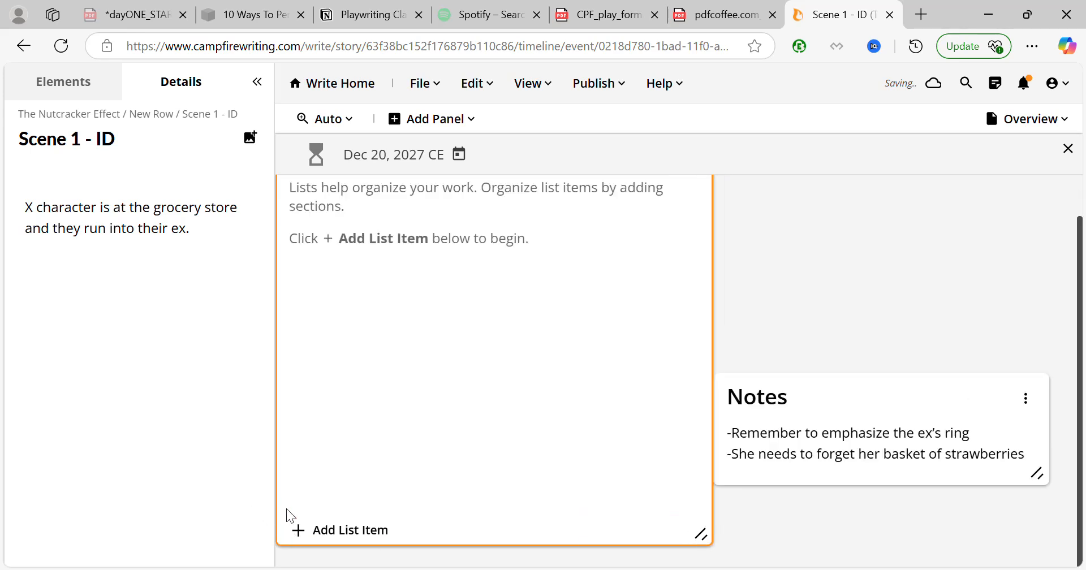
left_click(331, 532)
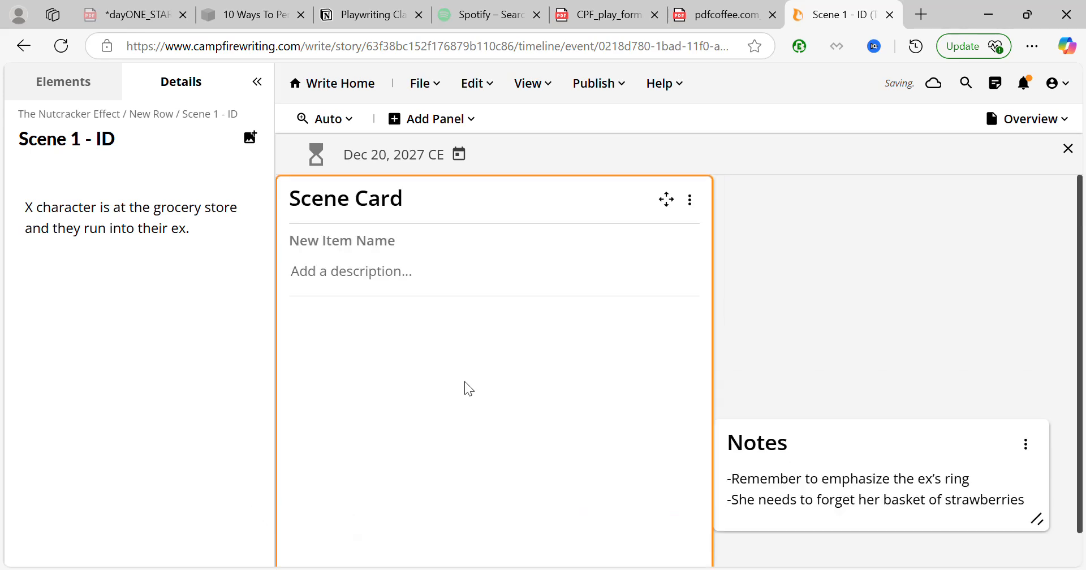
left_click(375, 281)
left_click(345, 247)
type("Pos")
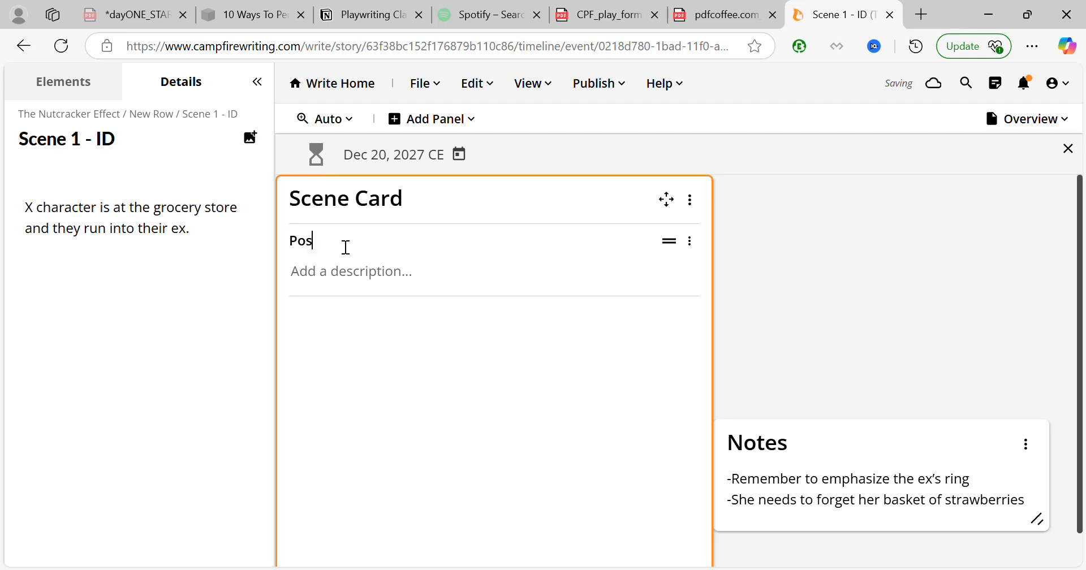
type("ition on th")
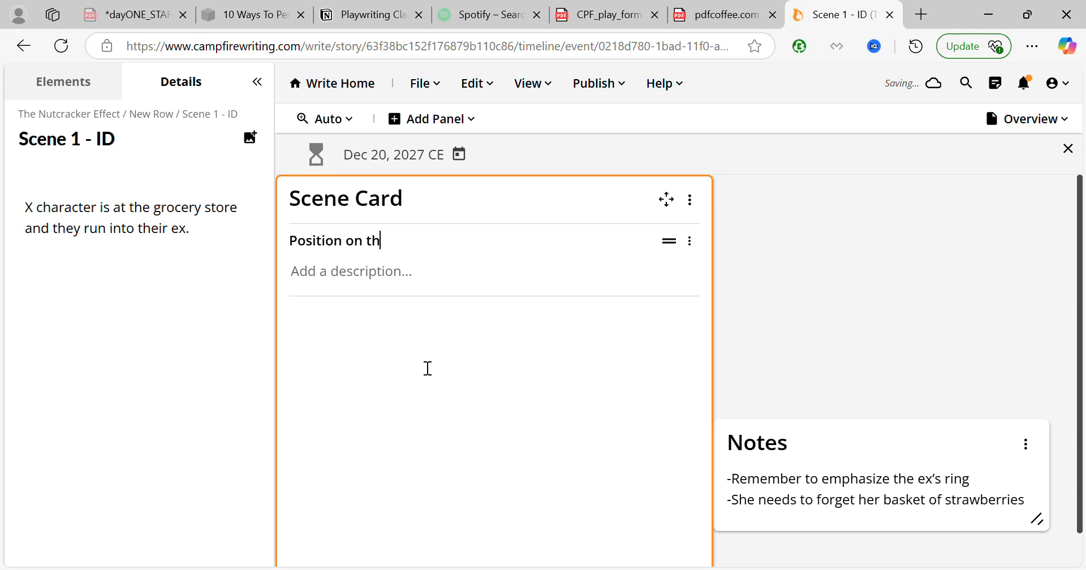
scroll(428, 368, "down", 1)
type("e character arc")
- Add four more Scene Card list items named "Desire", "Opponent", "Plan" and "Conflict"
left_click(299, 531)
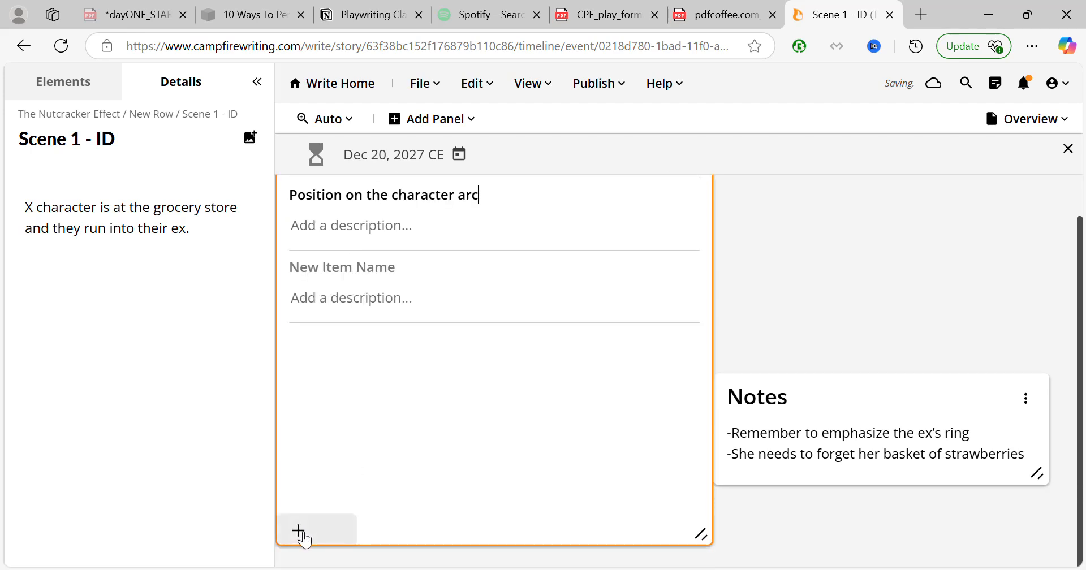
type("Desire")
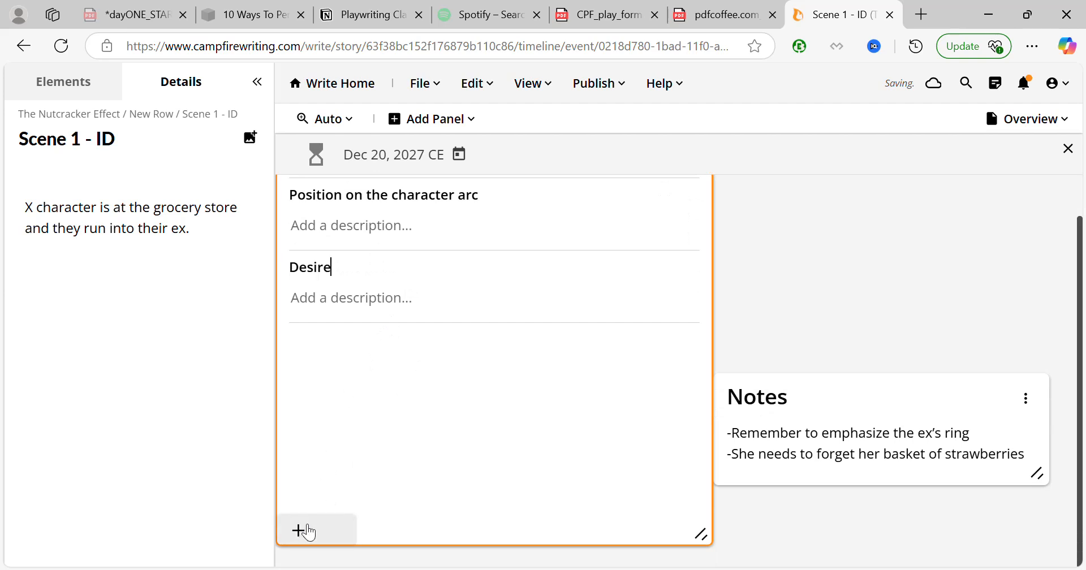
left_click(307, 531)
left_click(357, 349)
type("Opponent")
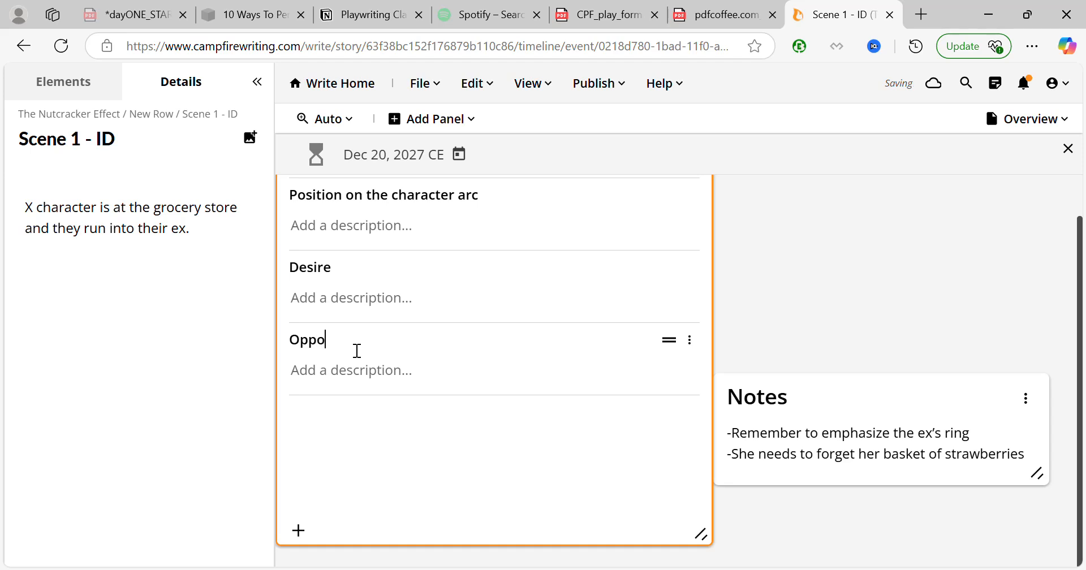
left_click(299, 532)
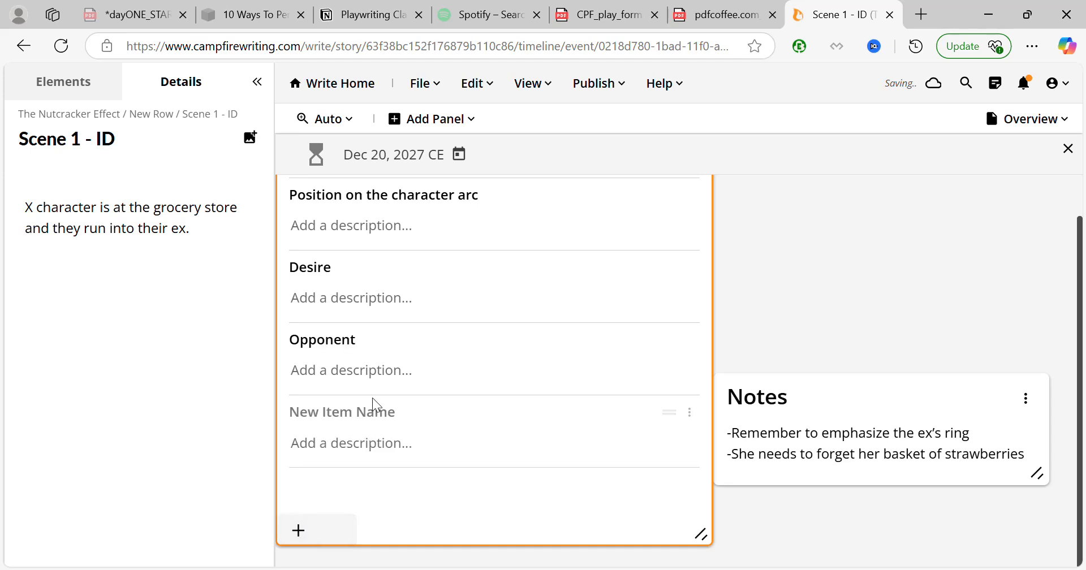
type("Plan")
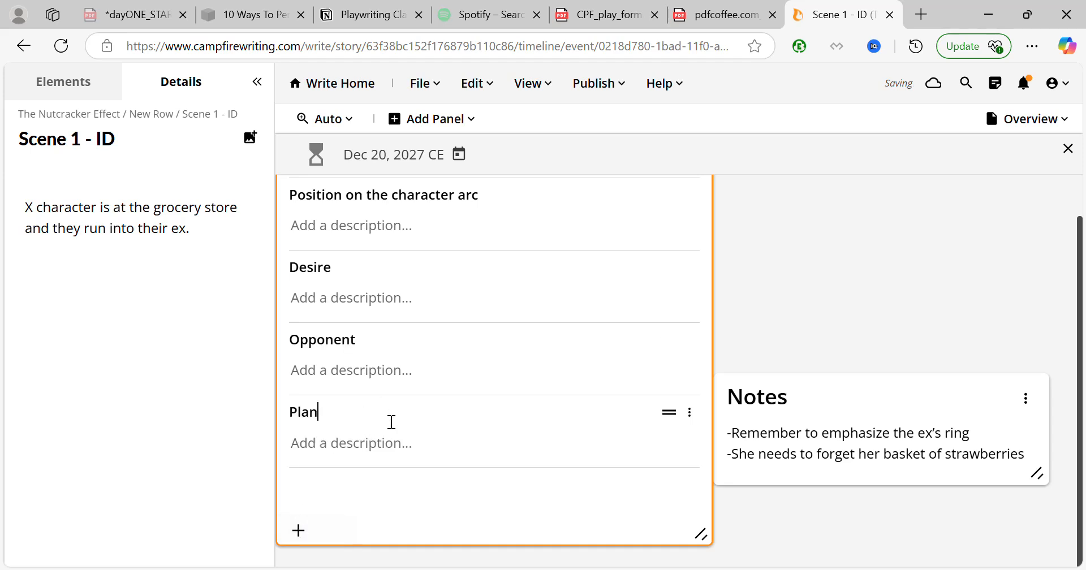
left_click(299, 534)
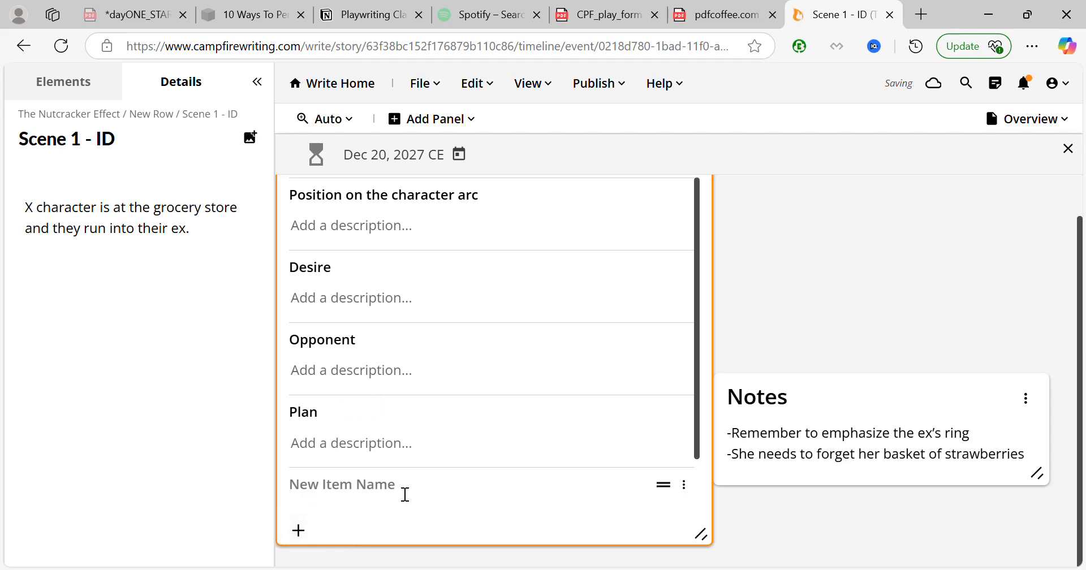
type("Conflict")
- Shrink the Scene Card panel's height so that it ends above the Notes panel and fits its first two items
scroll(581, 383, "up", 1)
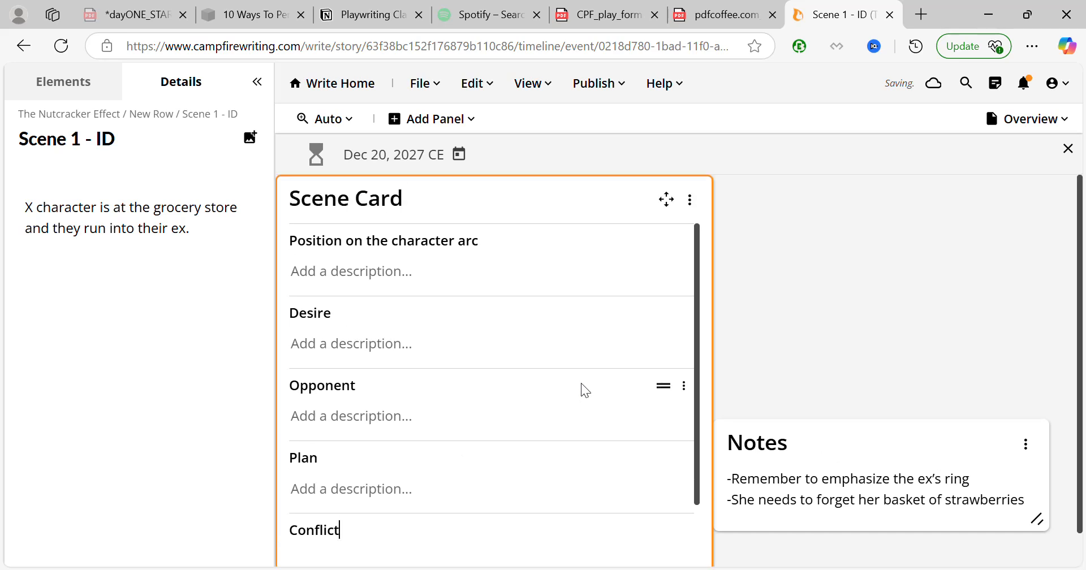
scroll(550, 426, "down", 1)
scroll(799, 345, "down", 1)
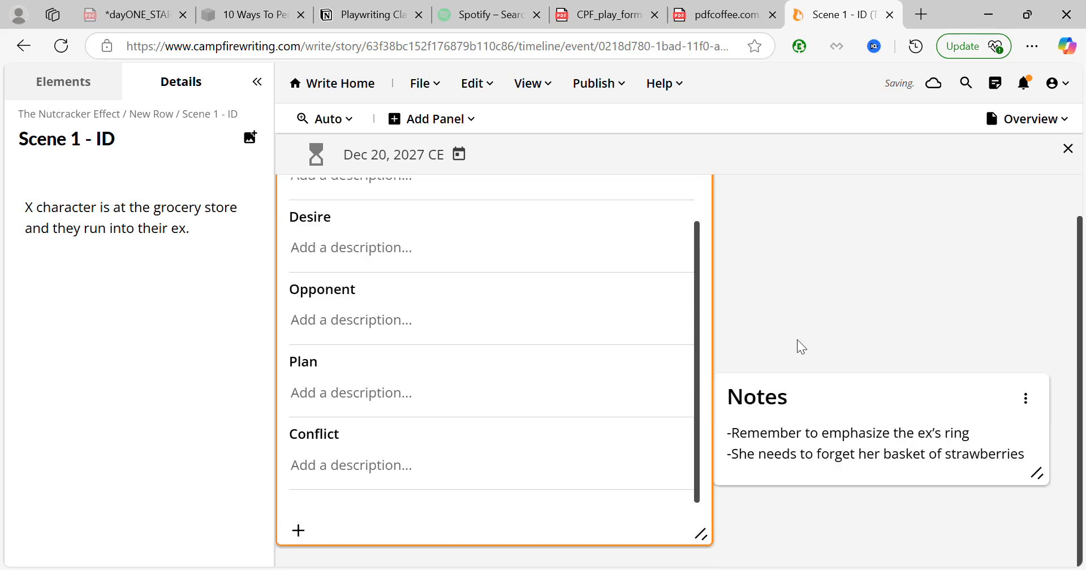
scroll(541, 383, "up", 1)
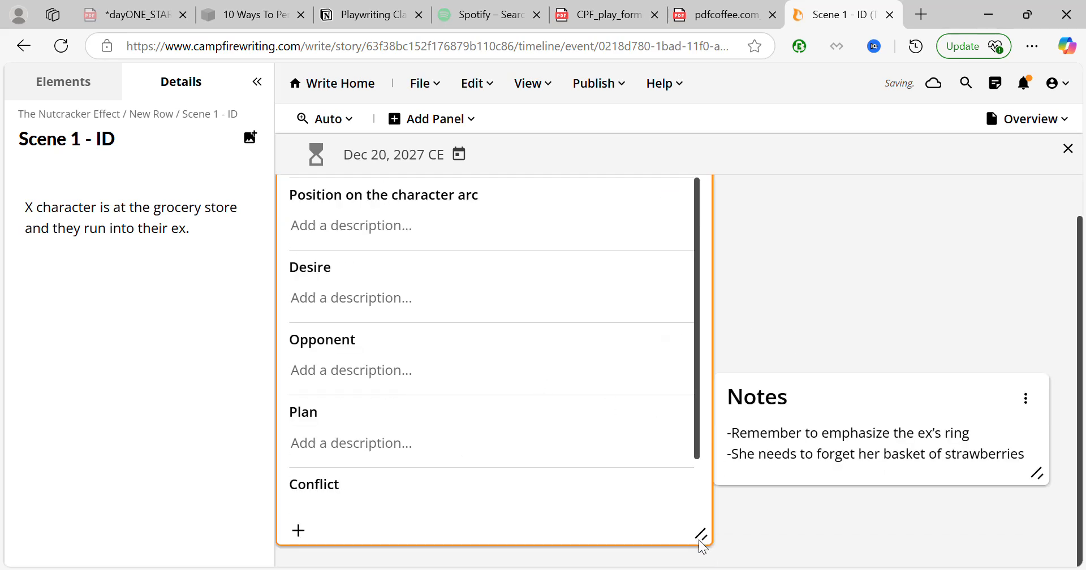
left_click_drag(710, 550, 594, 364)
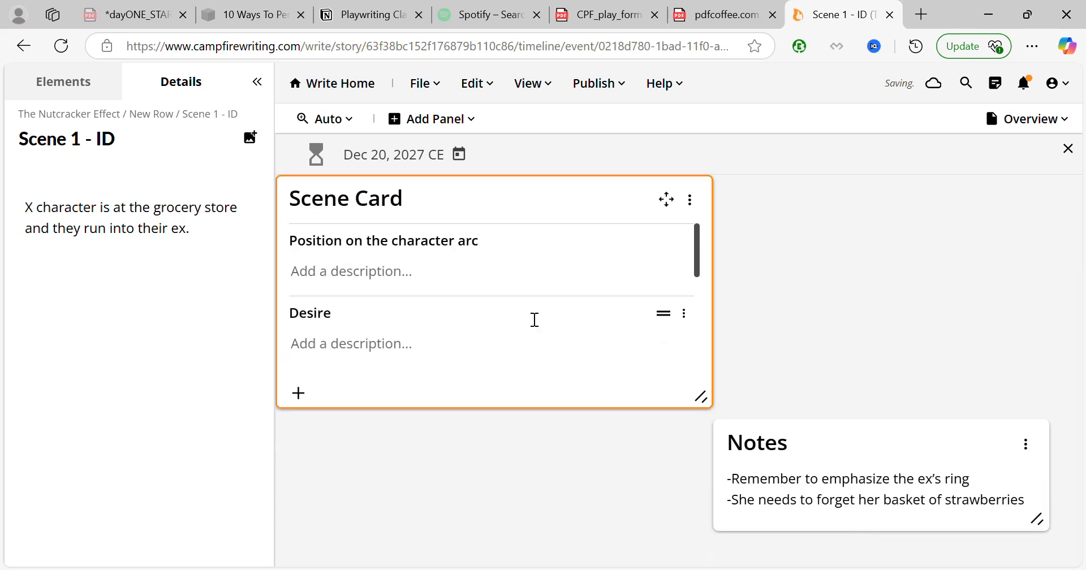
scroll(533, 320, "down", 3)
scroll(534, 320, "up", 3)
- Add an attributes panel to the event page
left_click(473, 124)
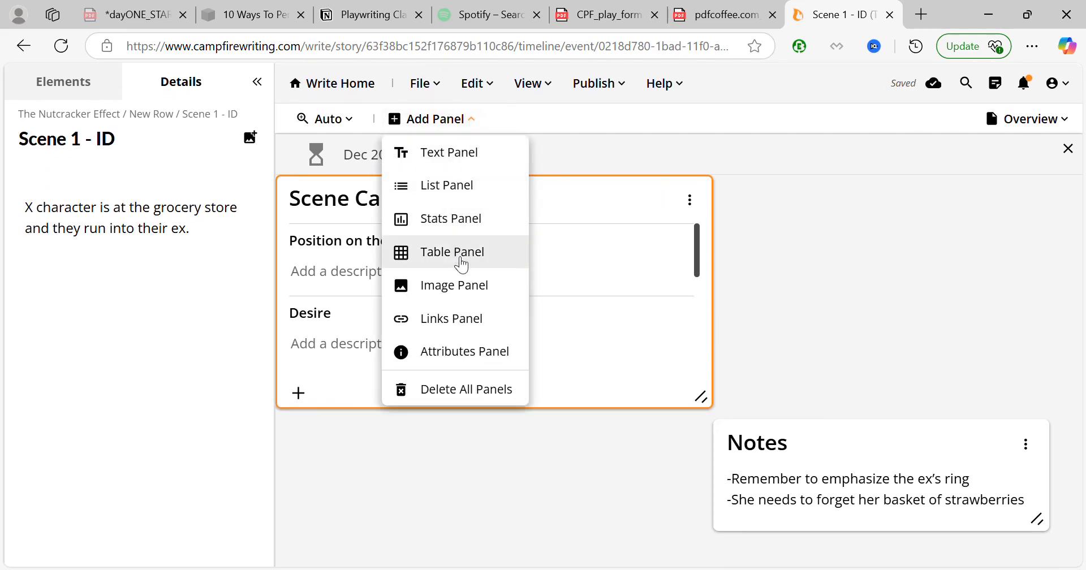
left_click(489, 357)
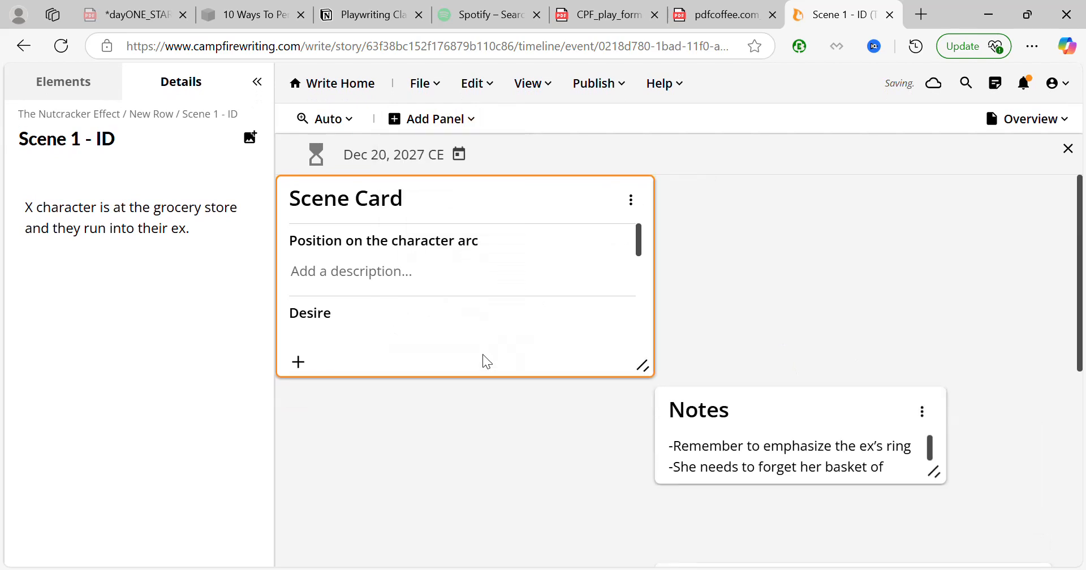
scroll(719, 473, "down", 1)
scroll(805, 448, "up", 1)
scroll(953, 485, "down", 6)
scroll(844, 352, "up", 4)
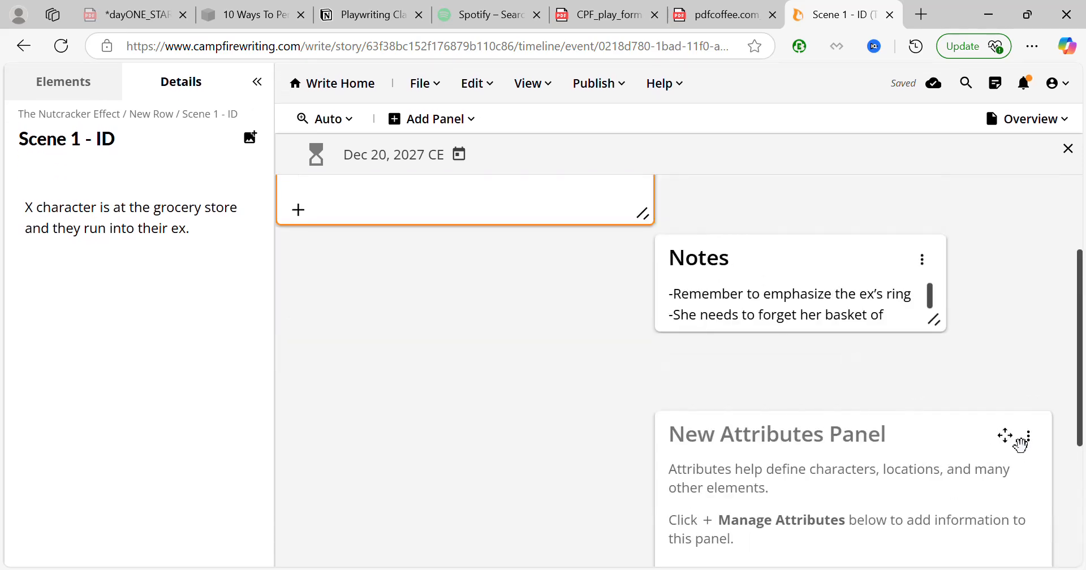
- Place the attributes panel beside the Scene Card and shorten it so that it ends just above the Notes panel
left_click_drag(1015, 436, 1029, 209)
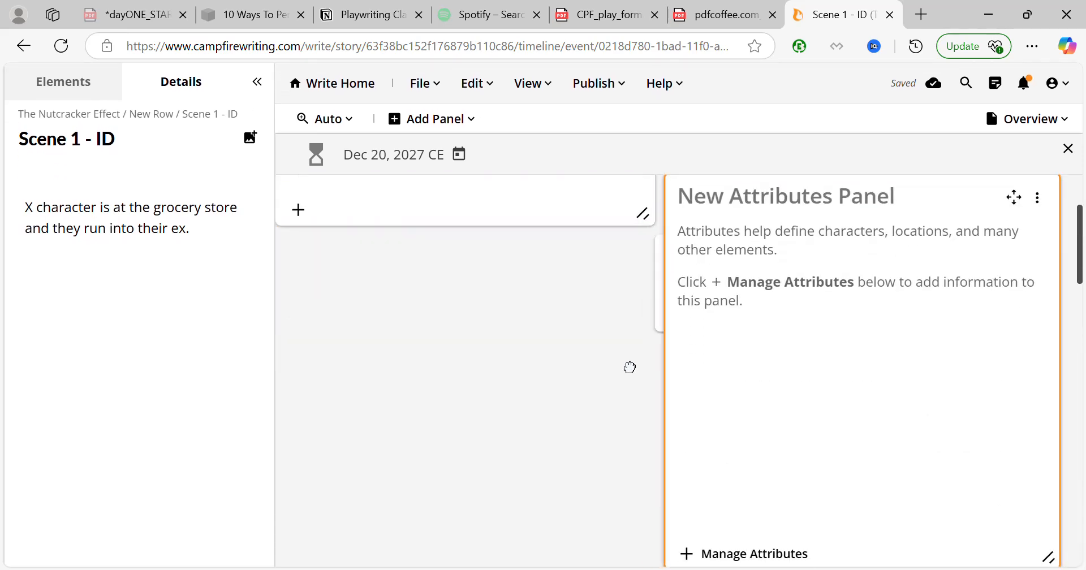
scroll(630, 368, "up", 3)
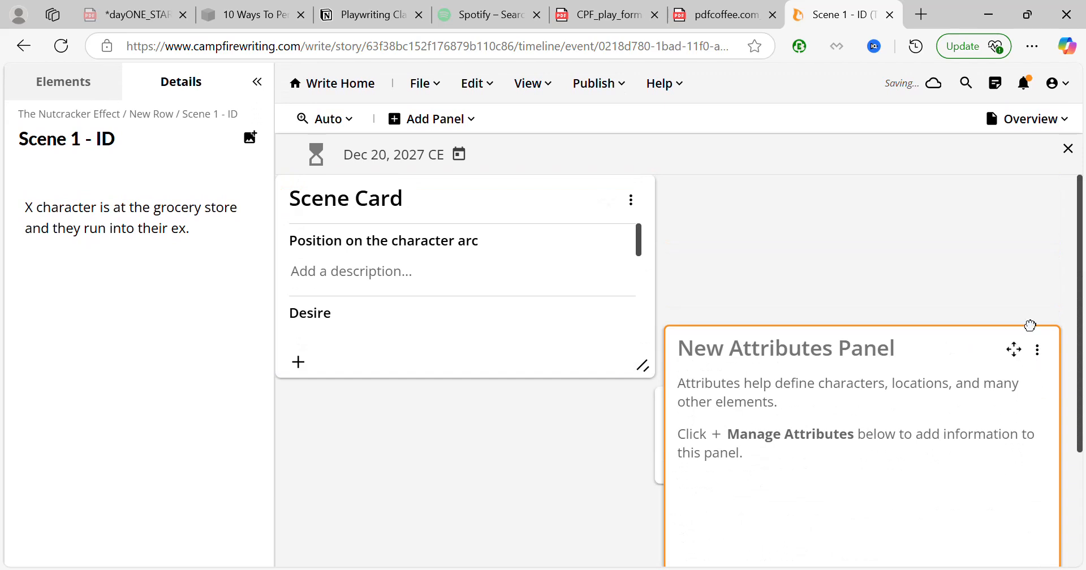
left_click_drag(1030, 326, 1023, 213)
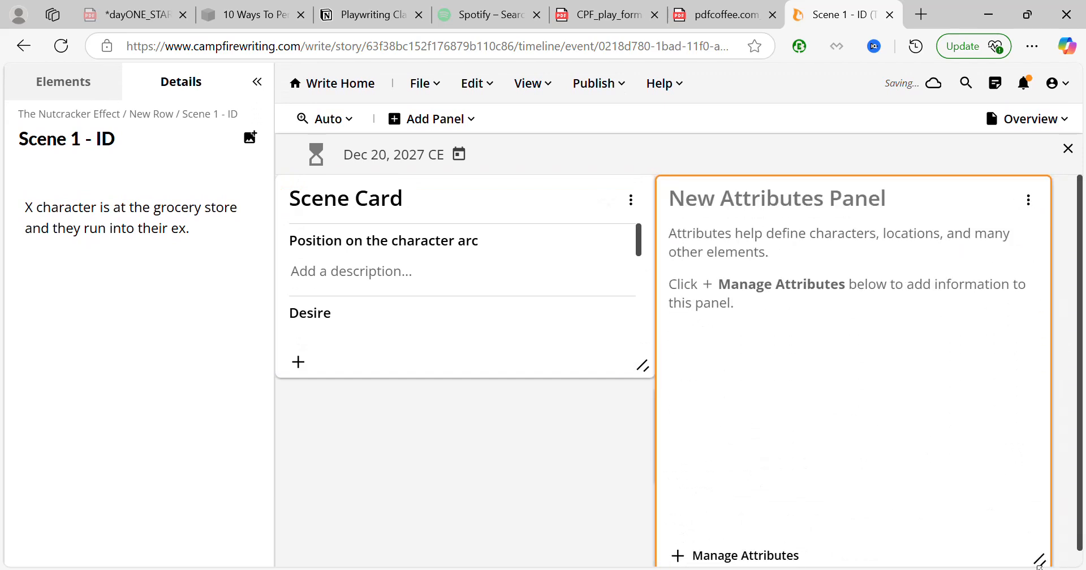
left_click_drag(1050, 564, 1074, 381)
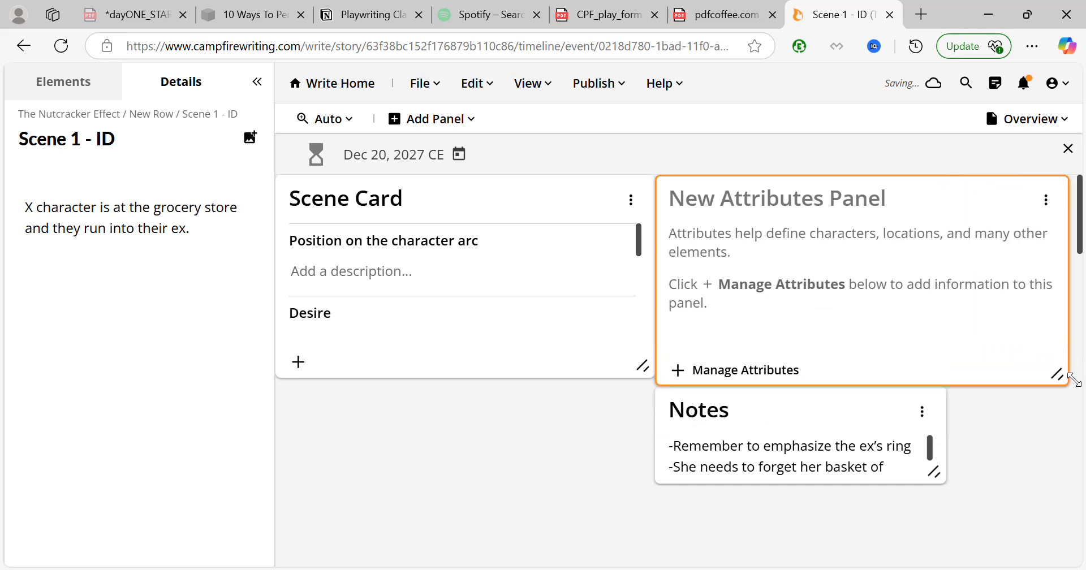
left_click(859, 420)
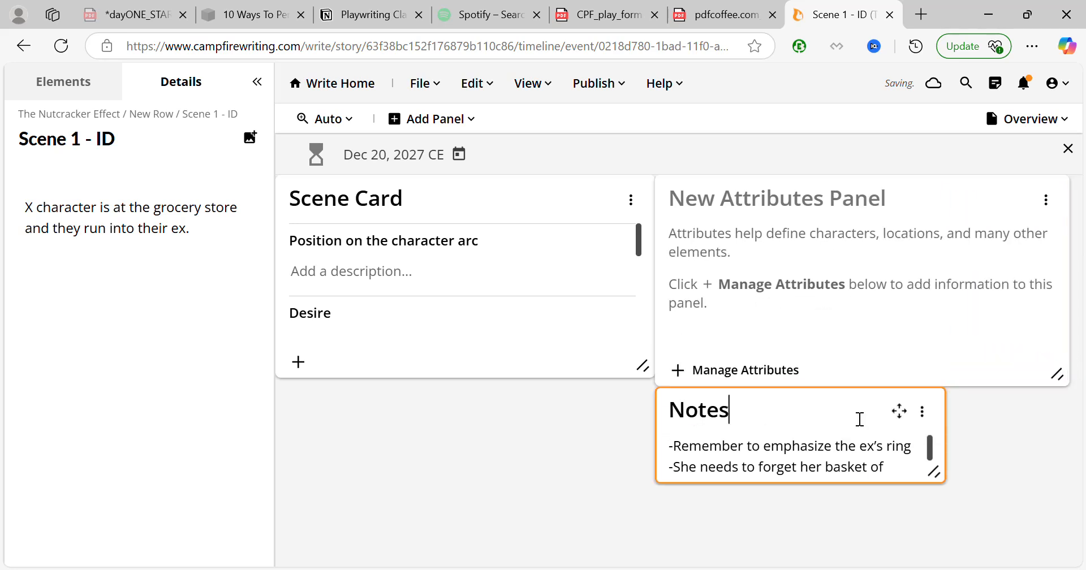
- Open the attribute selection for the attributes panel and examine the Basic Information and Medium attributes
left_click(697, 369)
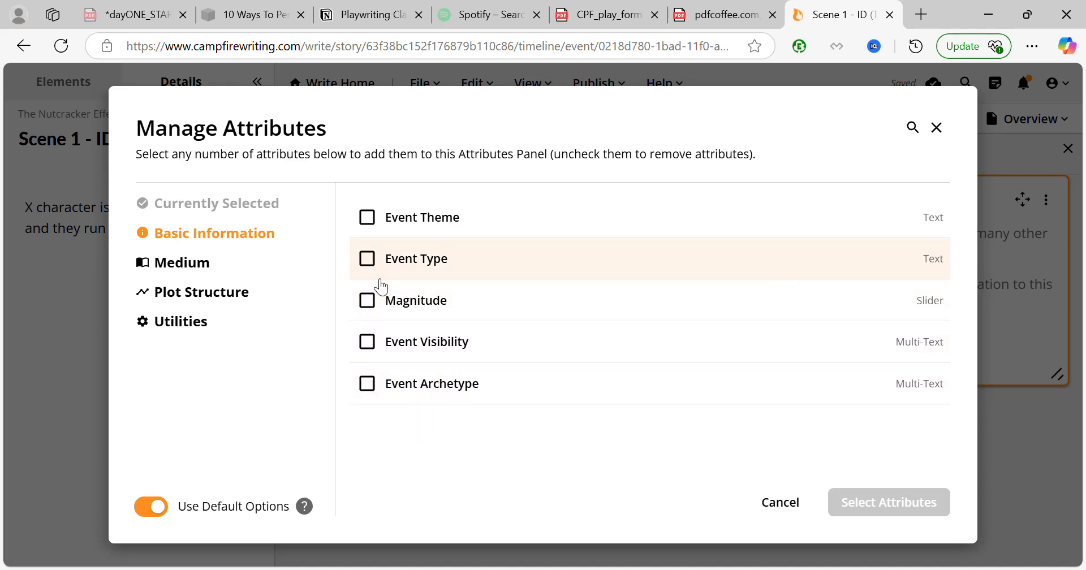
left_click(368, 302)
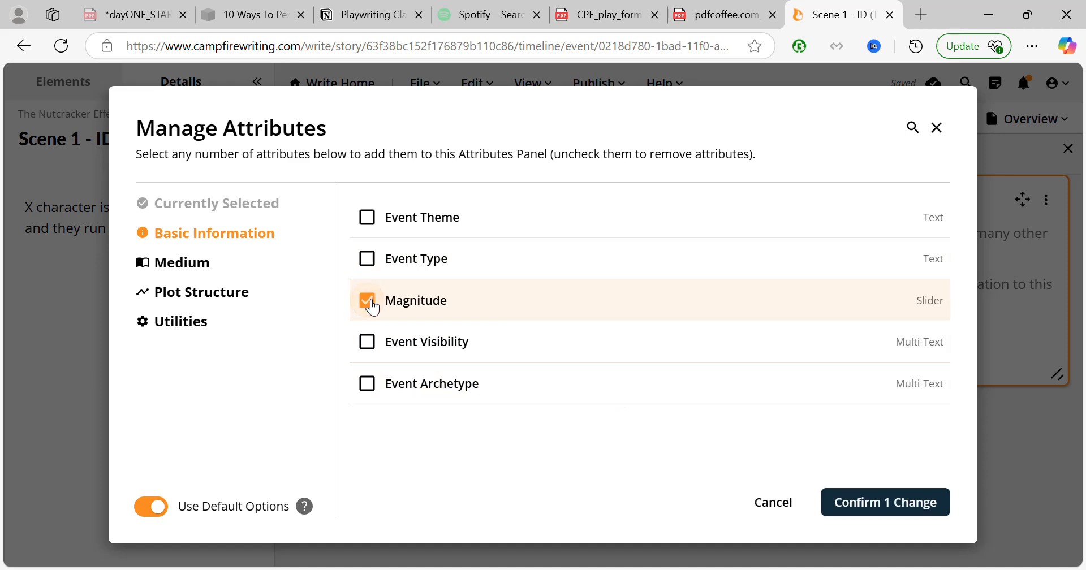
left_click(368, 302)
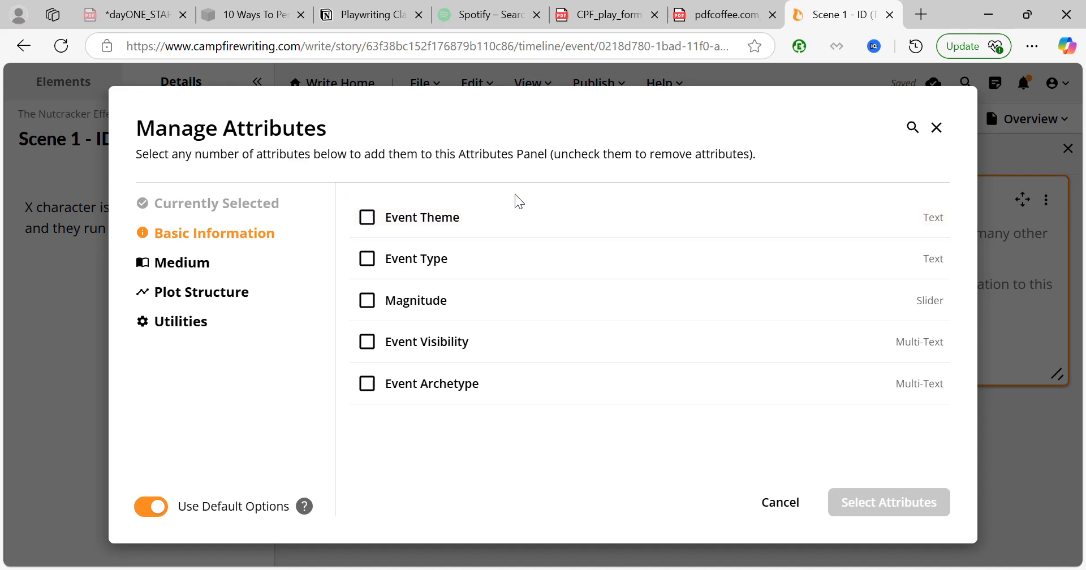
left_click(203, 266)
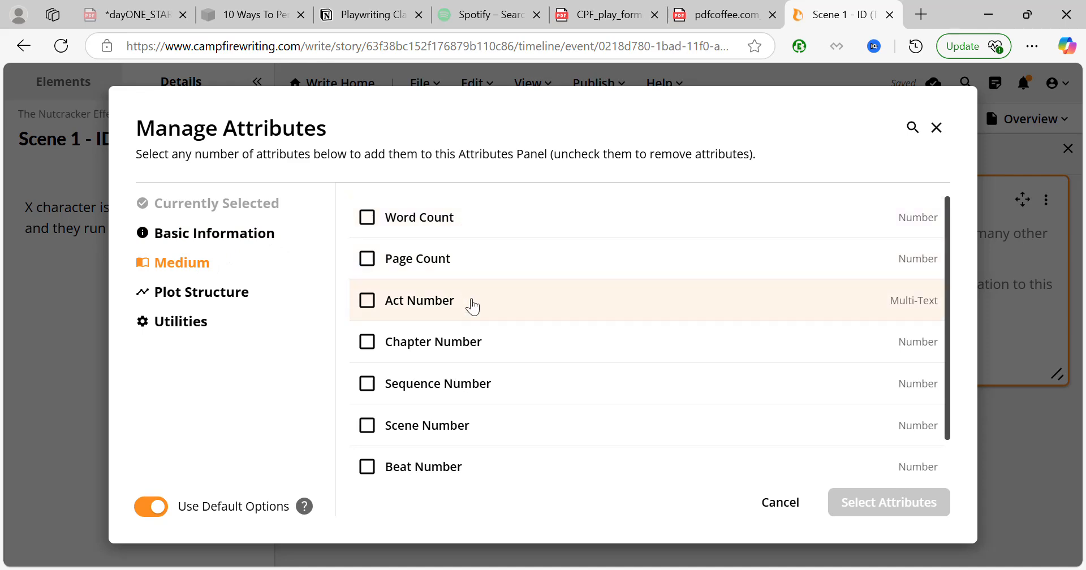
scroll(618, 357, "down", 1)
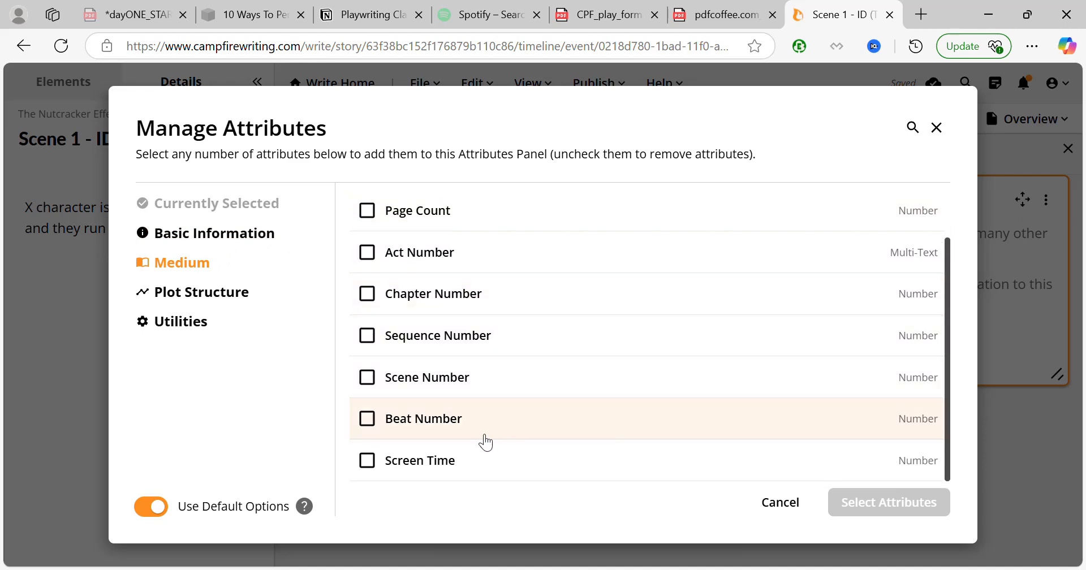
- Add the plot structure attributes Fifteen Story Beats, Heroine's Journey, Story Circle, Fichtean Curve and Thematic Square to the attributes panel
left_click(229, 302)
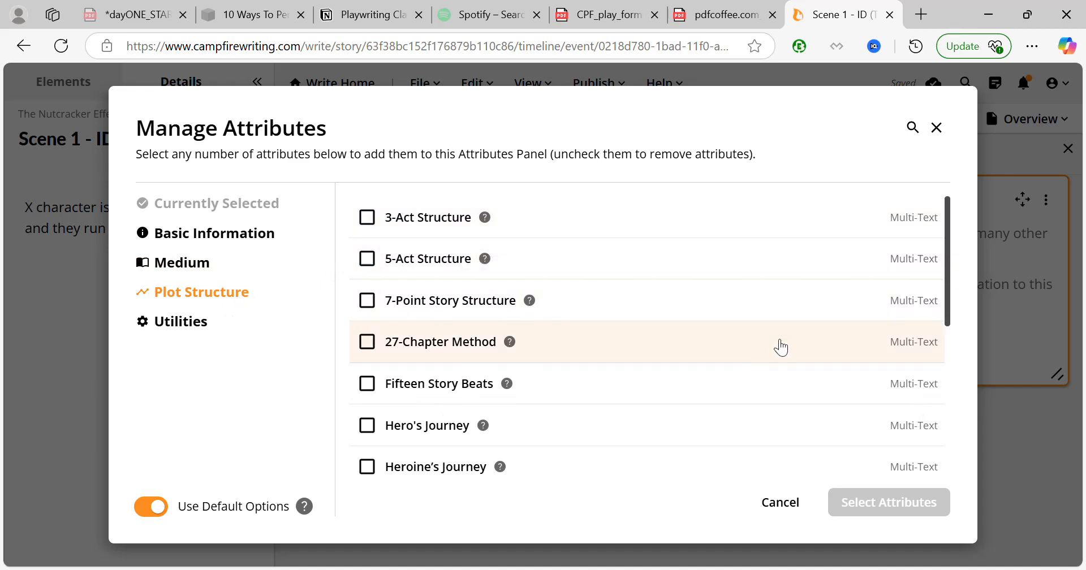
left_click(367, 384)
scroll(724, 414, "down", 4)
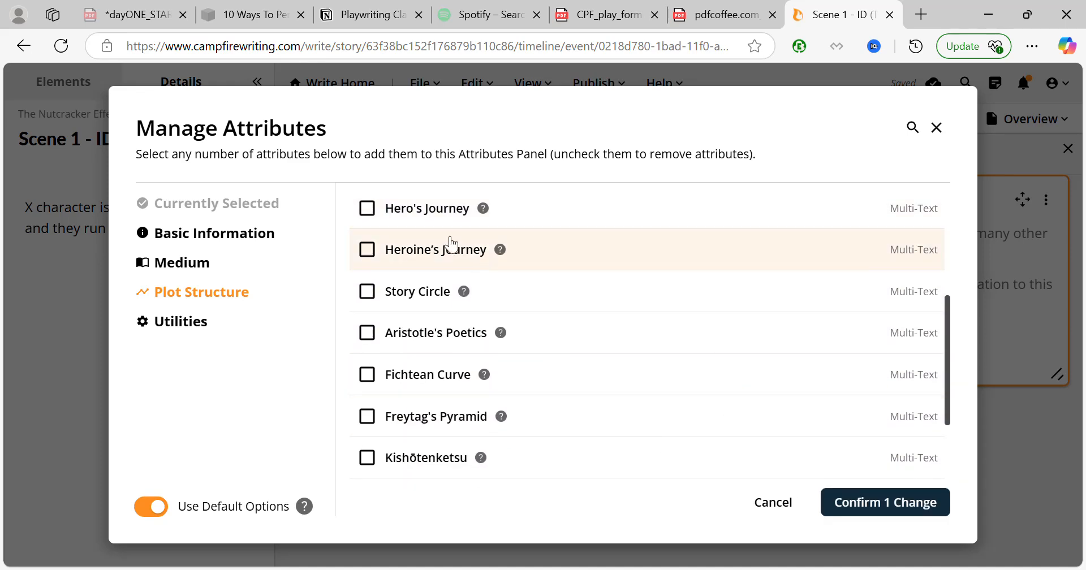
left_click(367, 250)
left_click(370, 290)
left_click(368, 375)
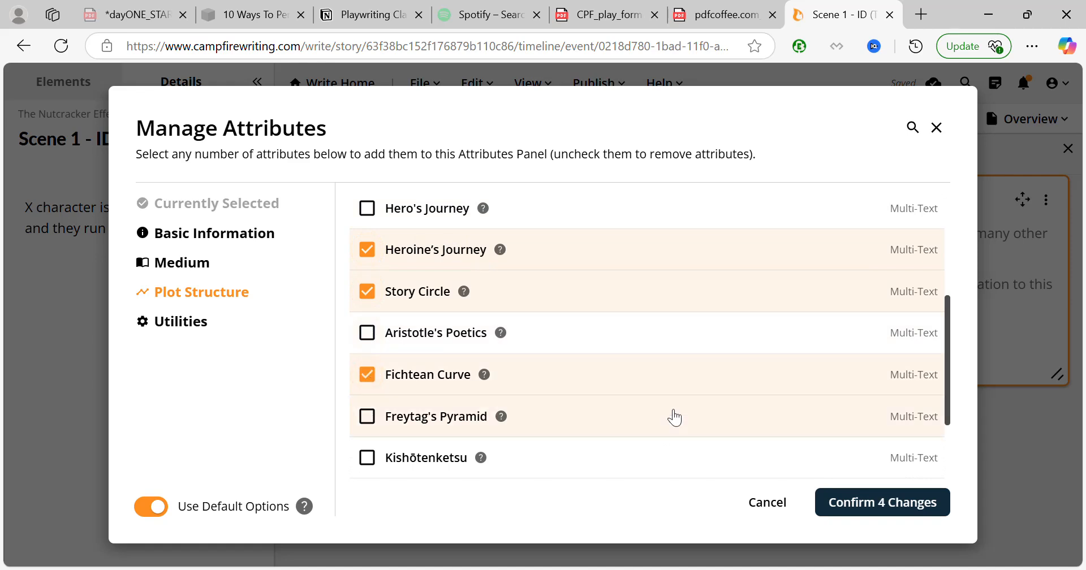
scroll(674, 418, "down", 3)
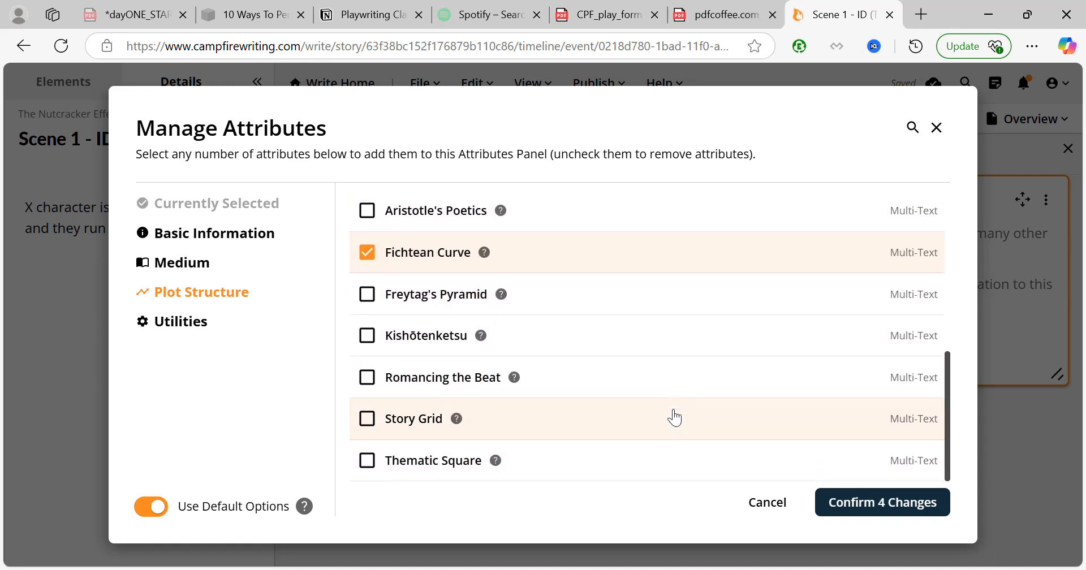
left_click(368, 460)
scroll(655, 401, "up", 5)
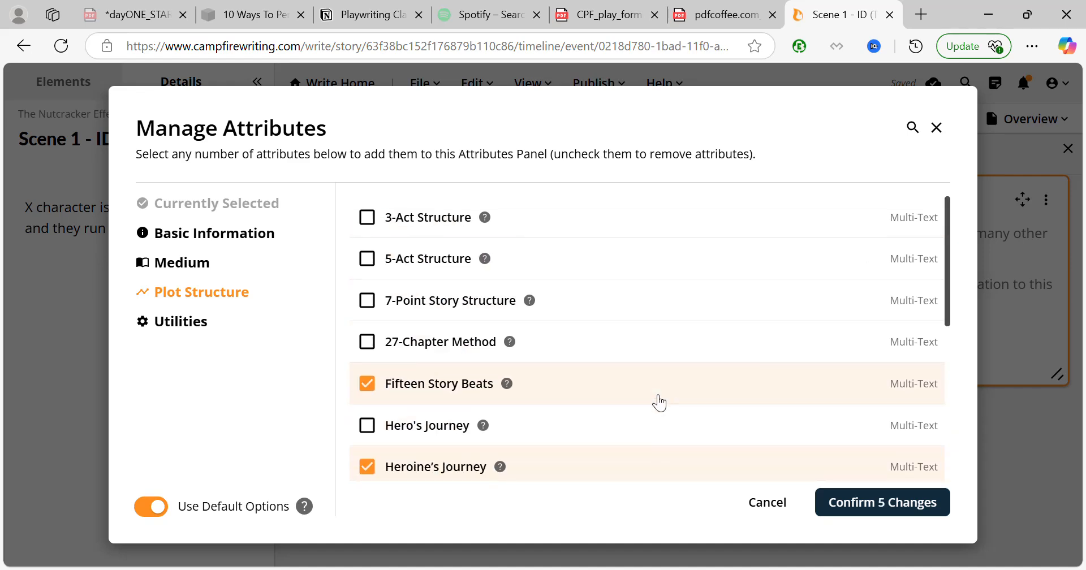
left_click(194, 322)
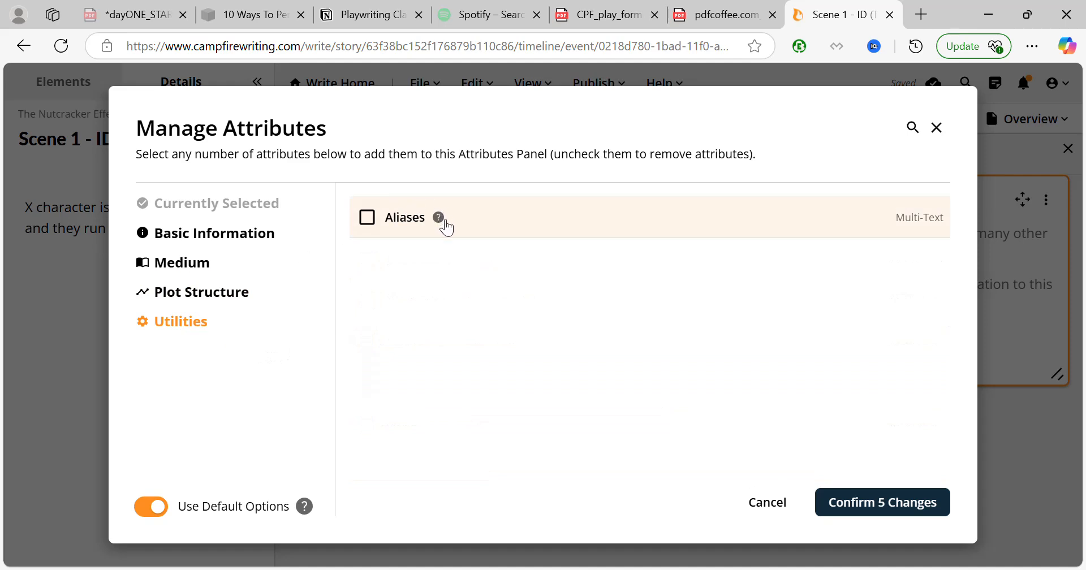
mouse_move(448, 226)
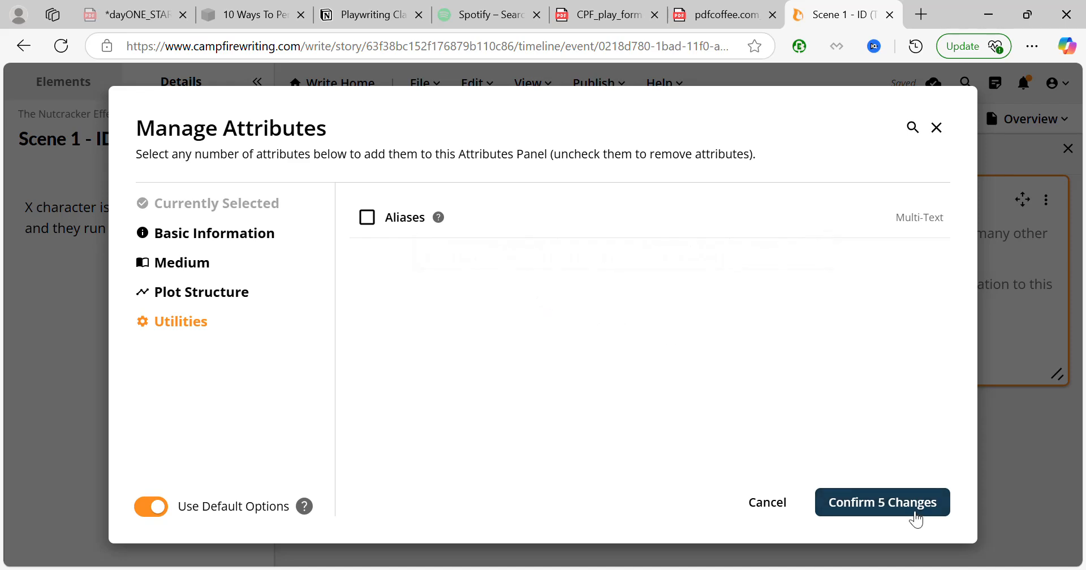
left_click(883, 502)
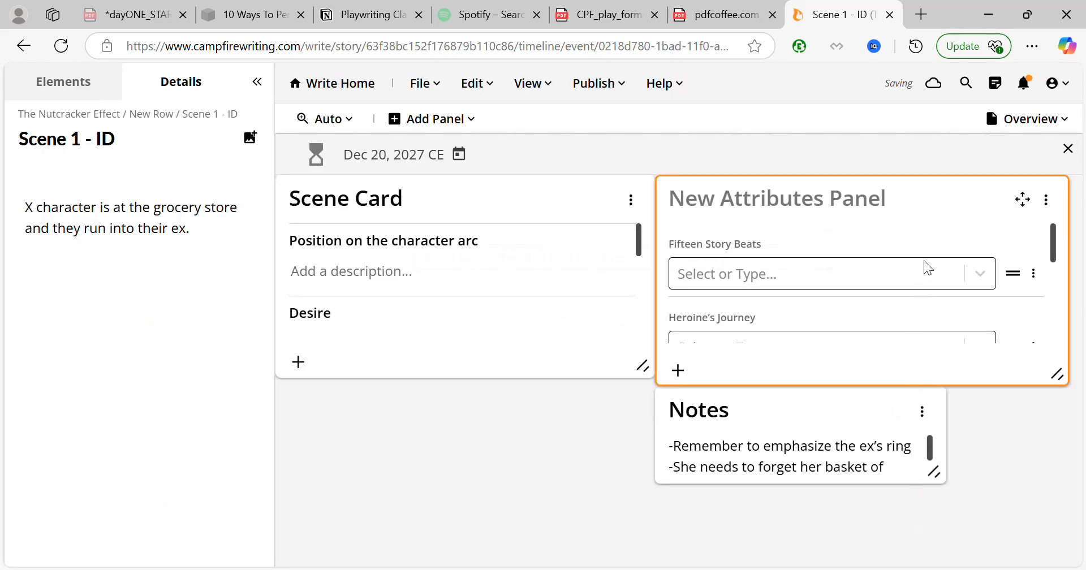
- Title the new attributes panel Story Structure
scroll(925, 261, "down", 1)
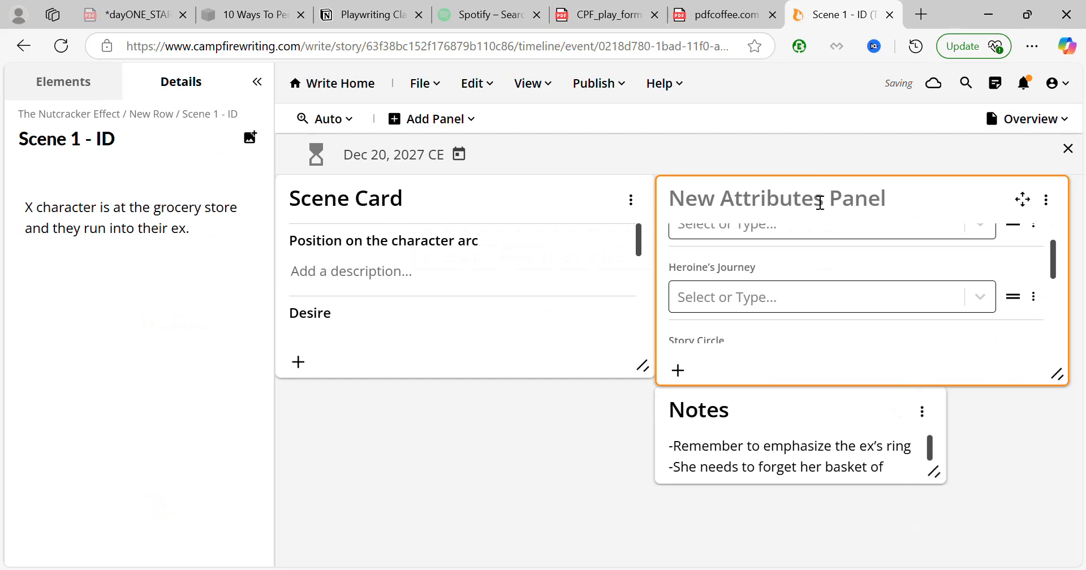
type("Story S")
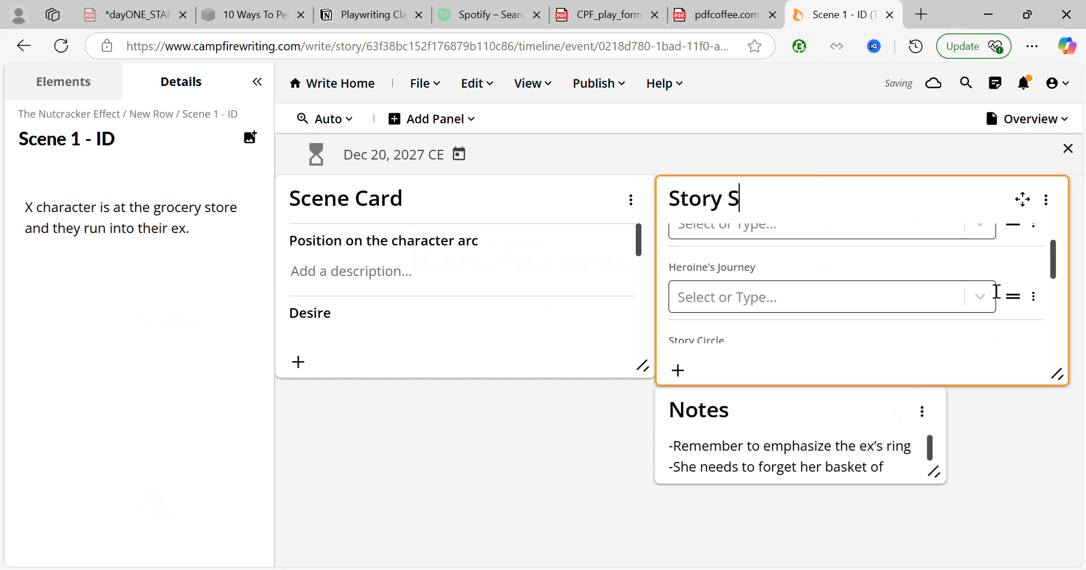
type("tructure")
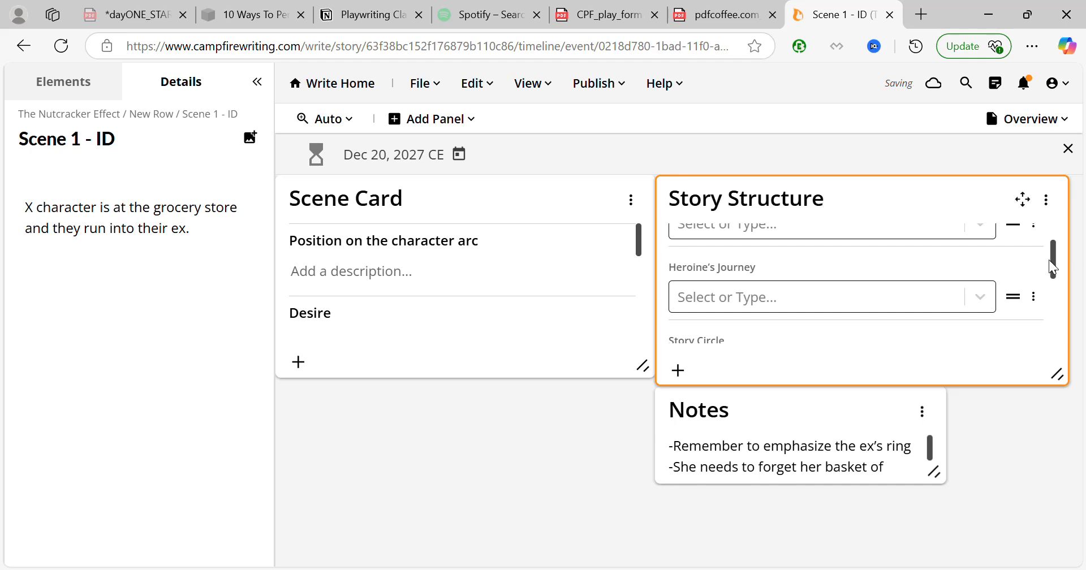
left_click_drag(1053, 266, 1066, 236)
scroll(856, 284, "up", 2)
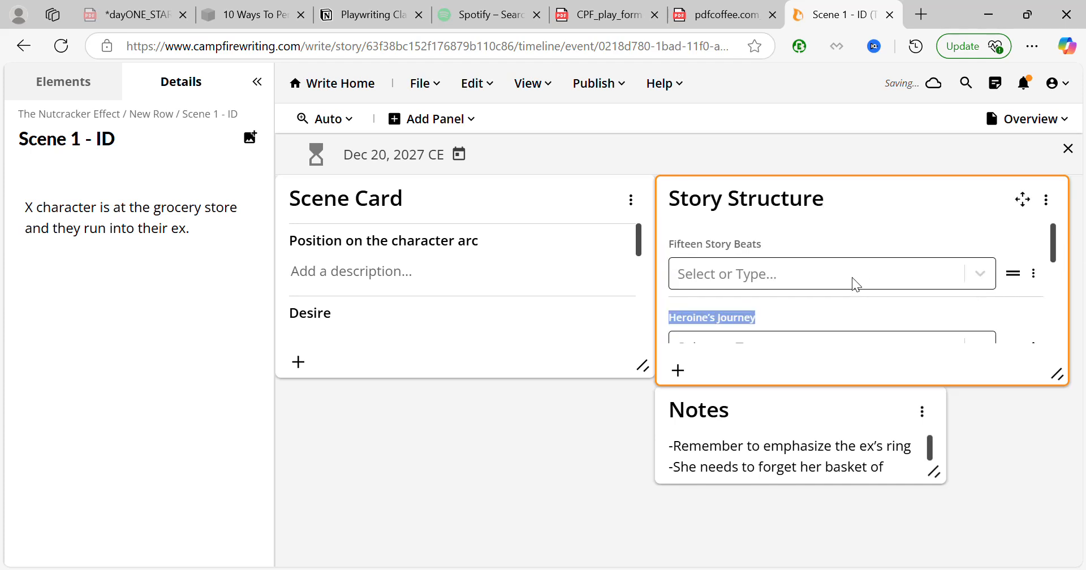
- Place the Notes panel below the Scene Card and enlarge the Story Structure panel so that more attributes fit
left_click(1011, 450)
left_click_drag(903, 410, 543, 418)
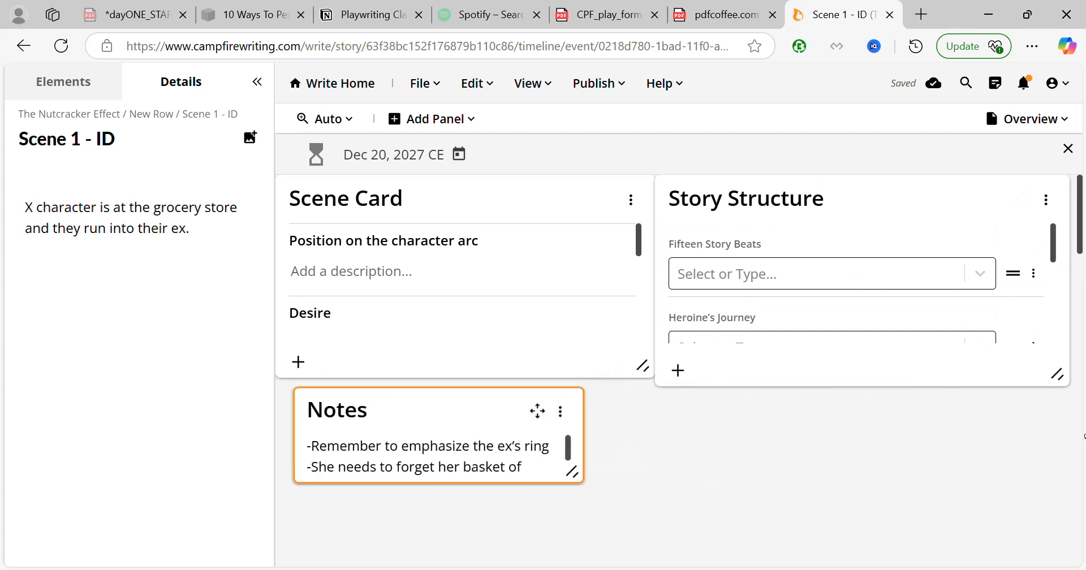
left_click_drag(1069, 388, 1079, 564)
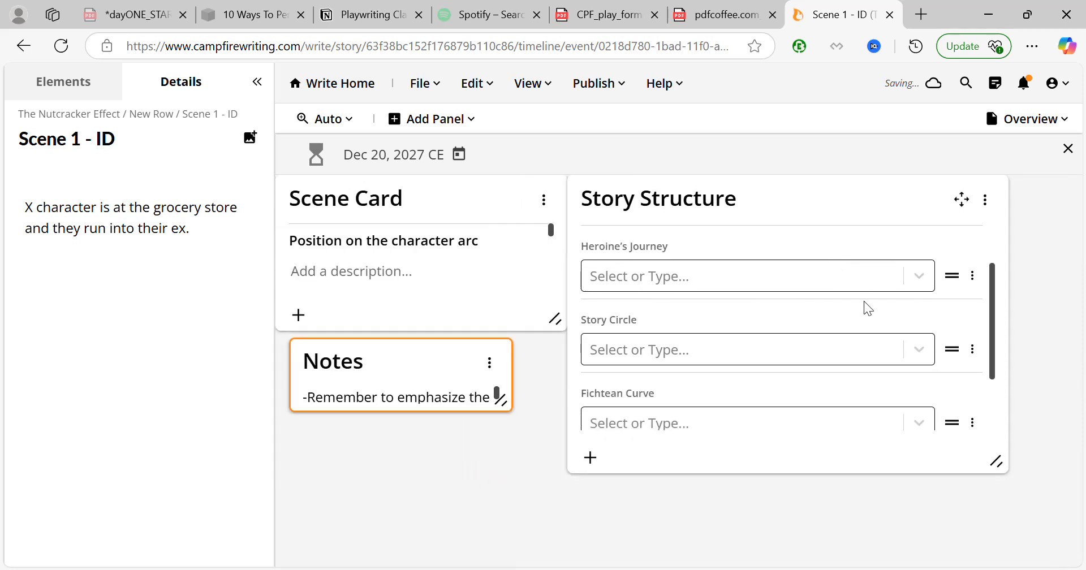
- Set Fifteen Story Beats to Opening Image and Heroine's Journey to Healing Feminine
left_click(930, 276)
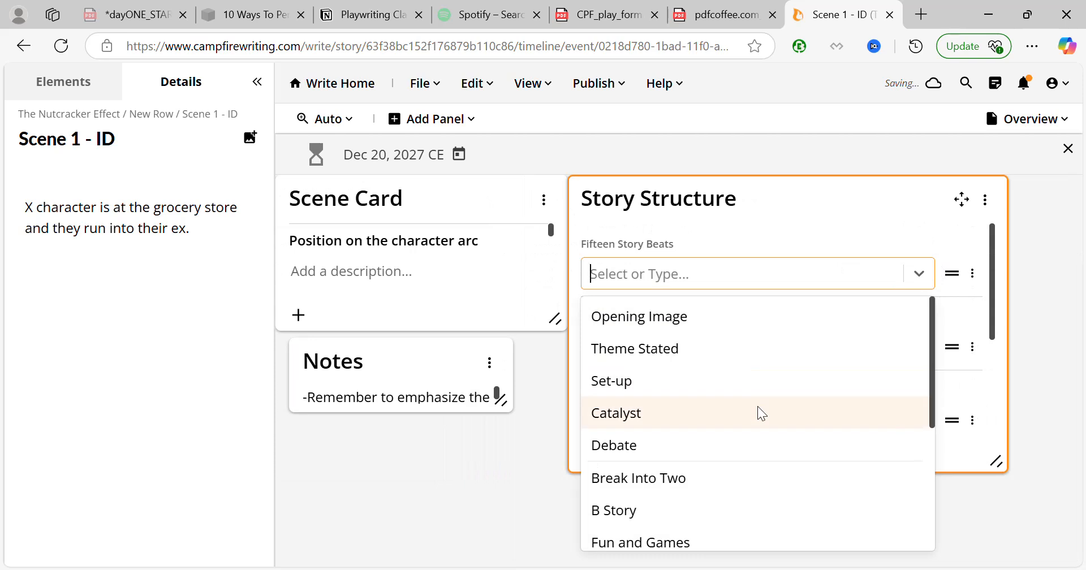
left_click(666, 321)
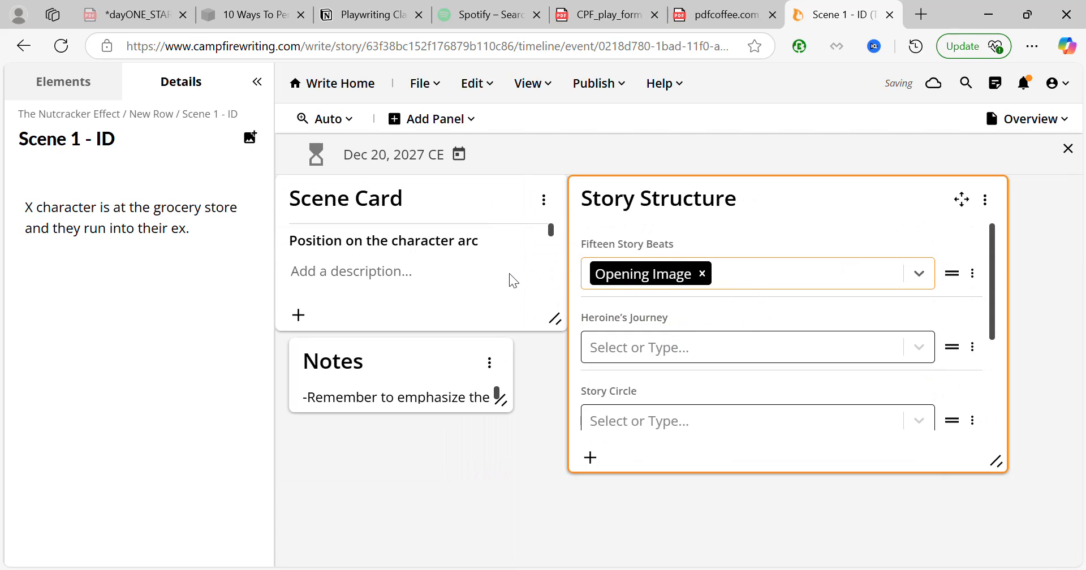
left_click(915, 347)
scroll(746, 479, "down", 3)
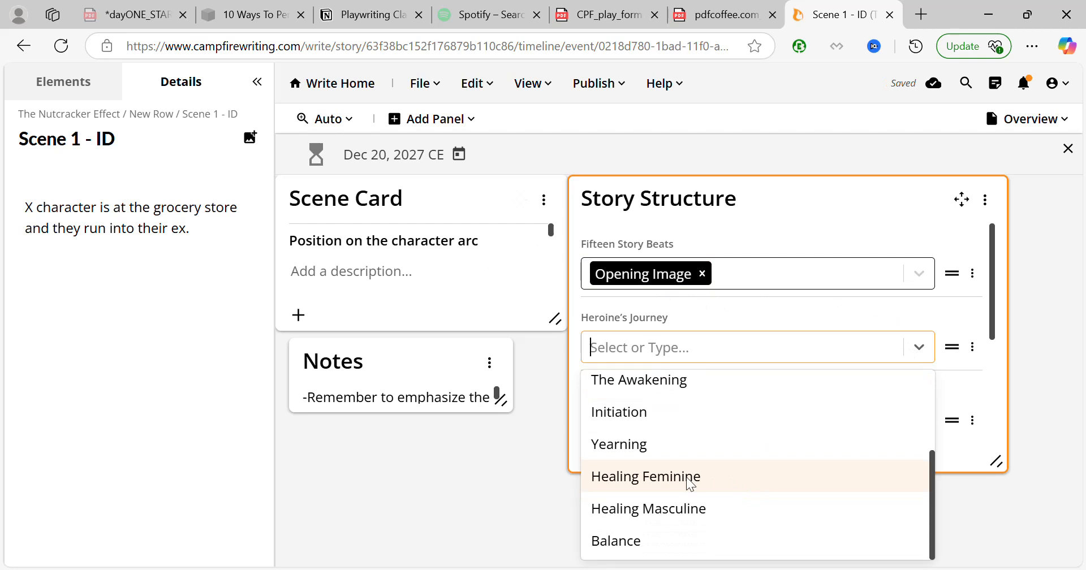
left_click(686, 477)
- Set the Story Circle attribute to Pay a Heavy Price
scroll(826, 347, "down", 3)
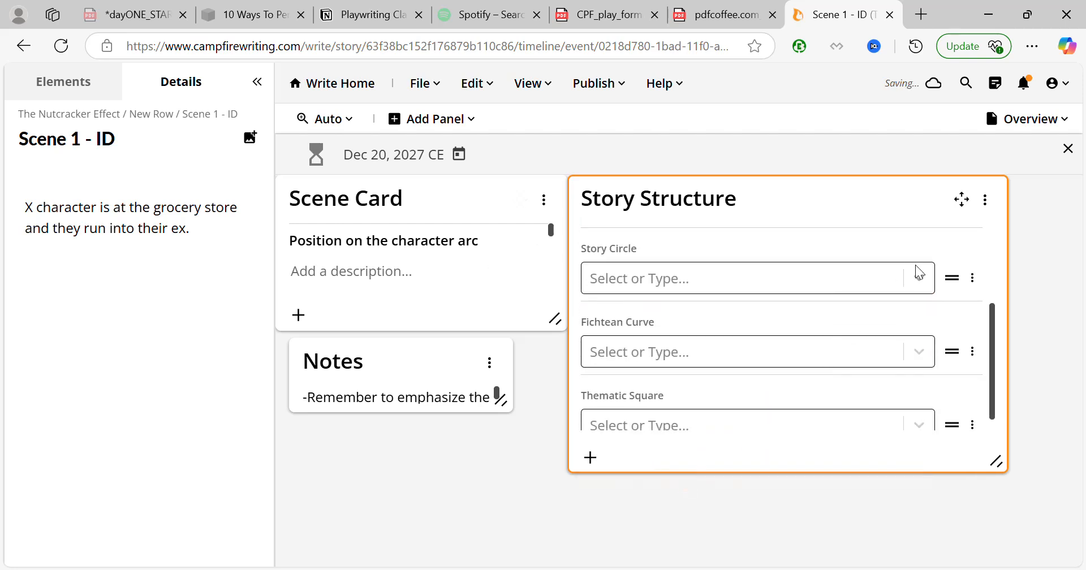
left_click(916, 272)
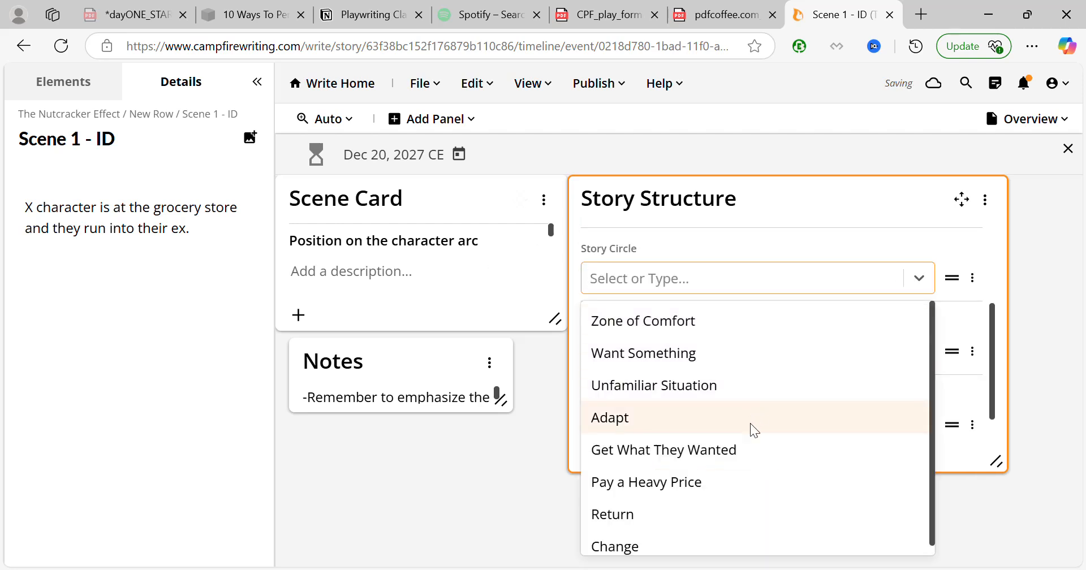
left_click(733, 490)
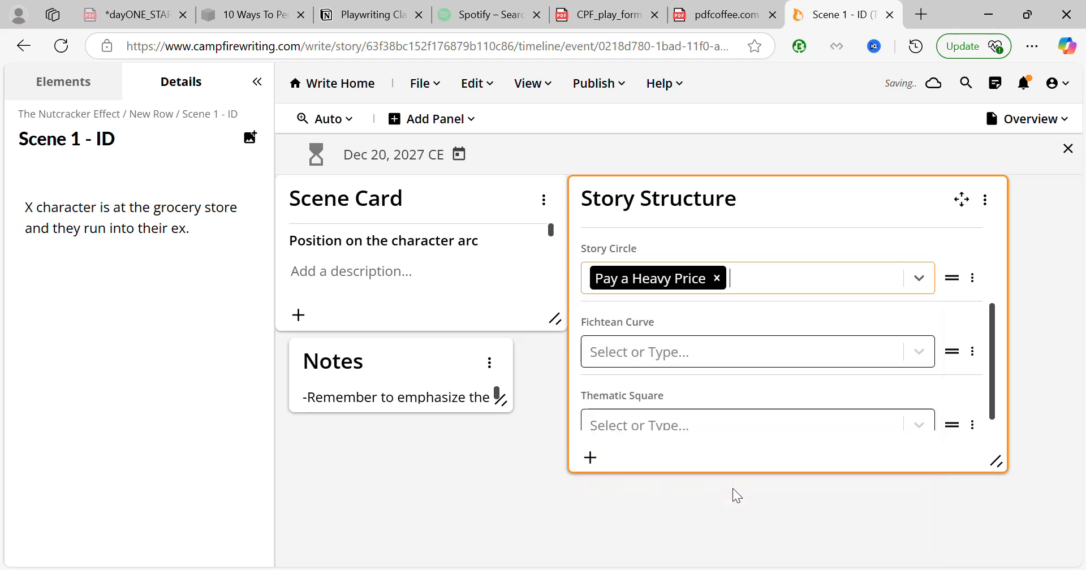
- Examine the available options for the Fichtean Curve and Thematic Square attributes without choosing any
scroll(833, 338, "down", 1)
left_click(914, 330)
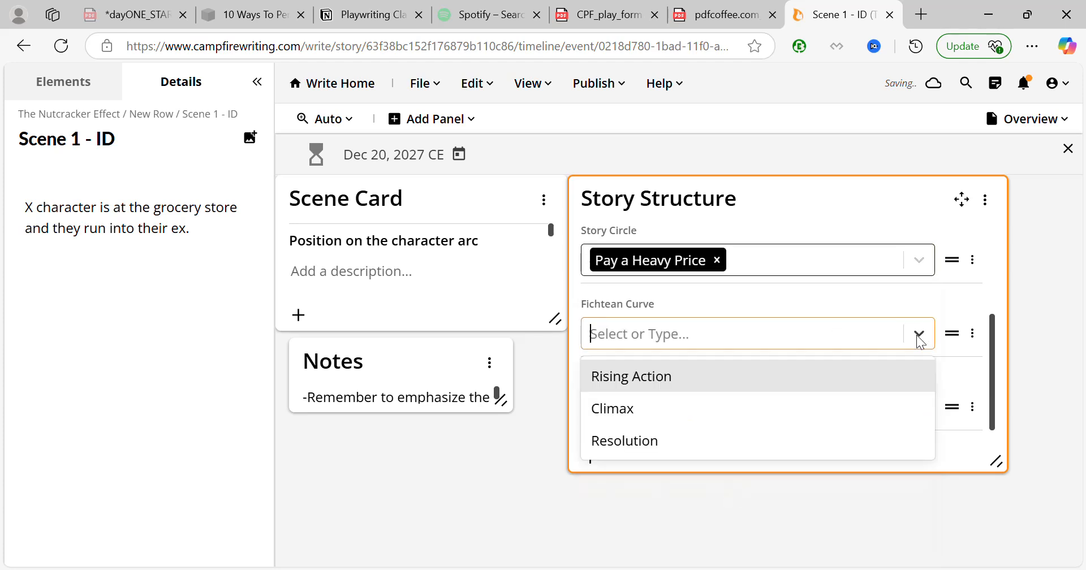
left_click(973, 372)
left_click(907, 415)
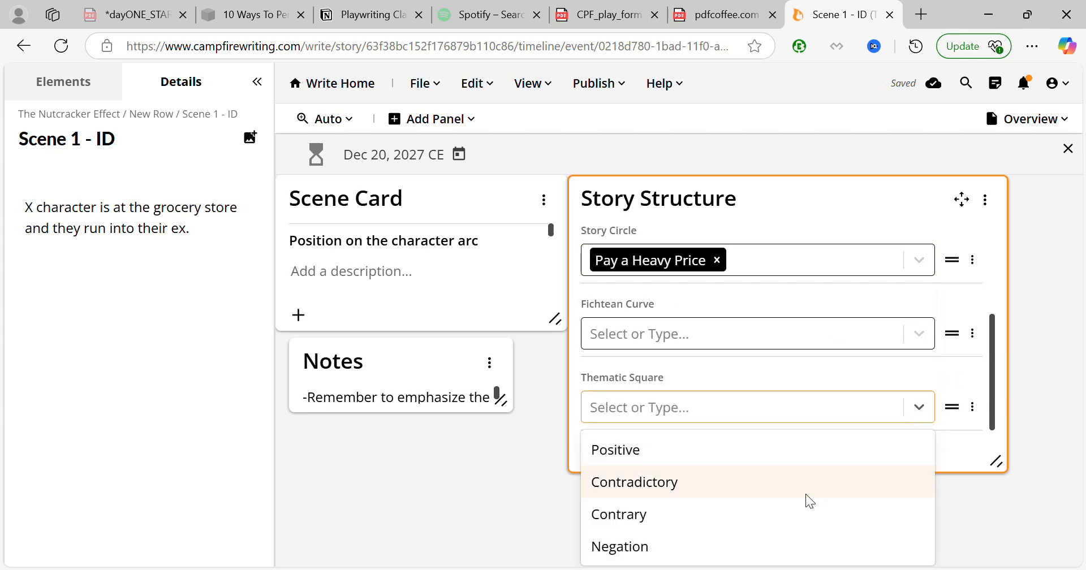
left_click(975, 462)
scroll(809, 369, "up", 2)
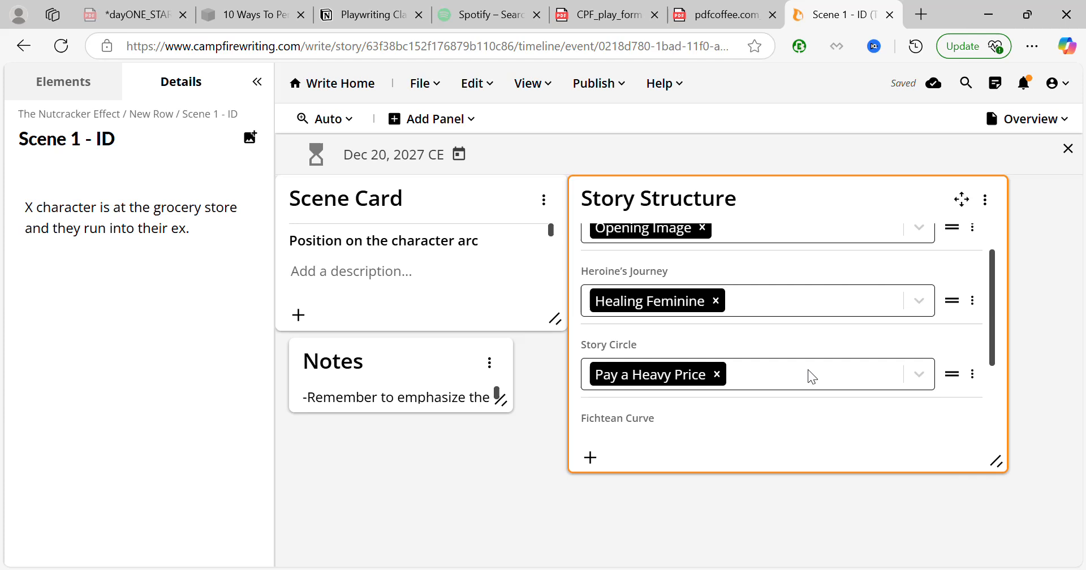
scroll(808, 370, "up", 1)
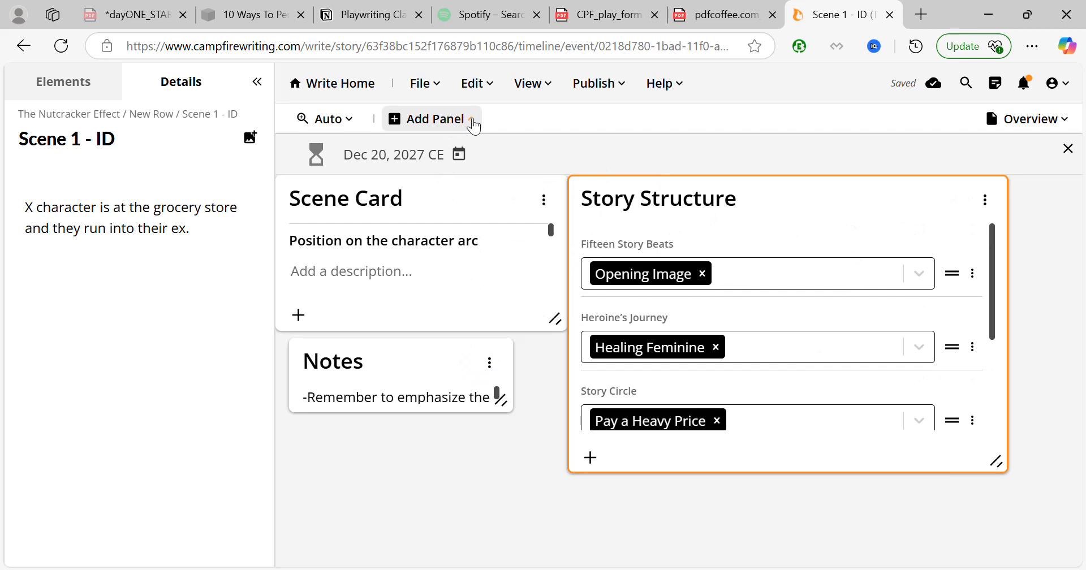
- Add a stats panel to the event page and create one blank statistic in it
left_click(474, 121)
left_click(477, 220)
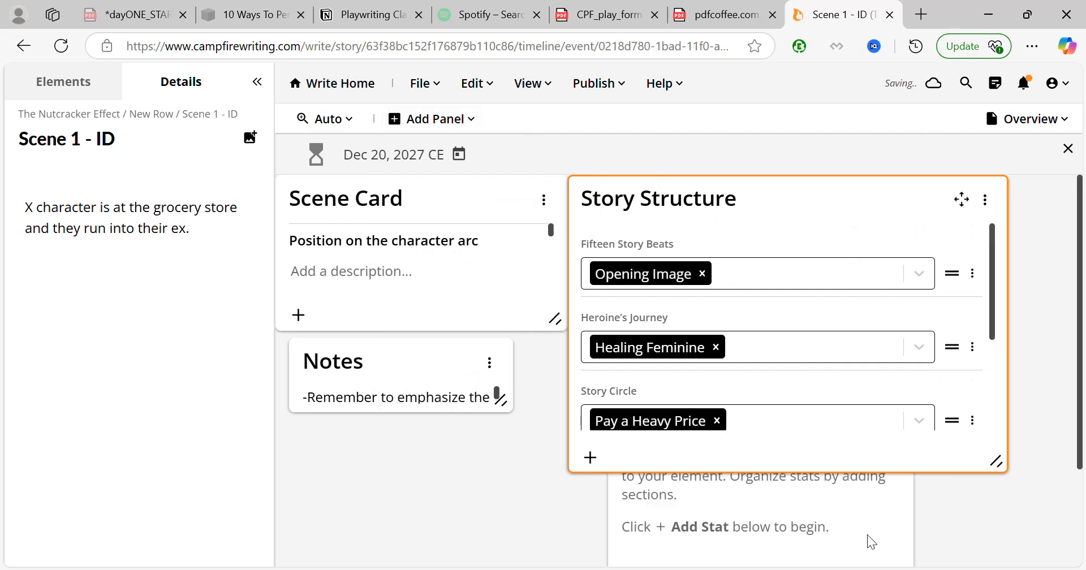
scroll(833, 503, "down", 3)
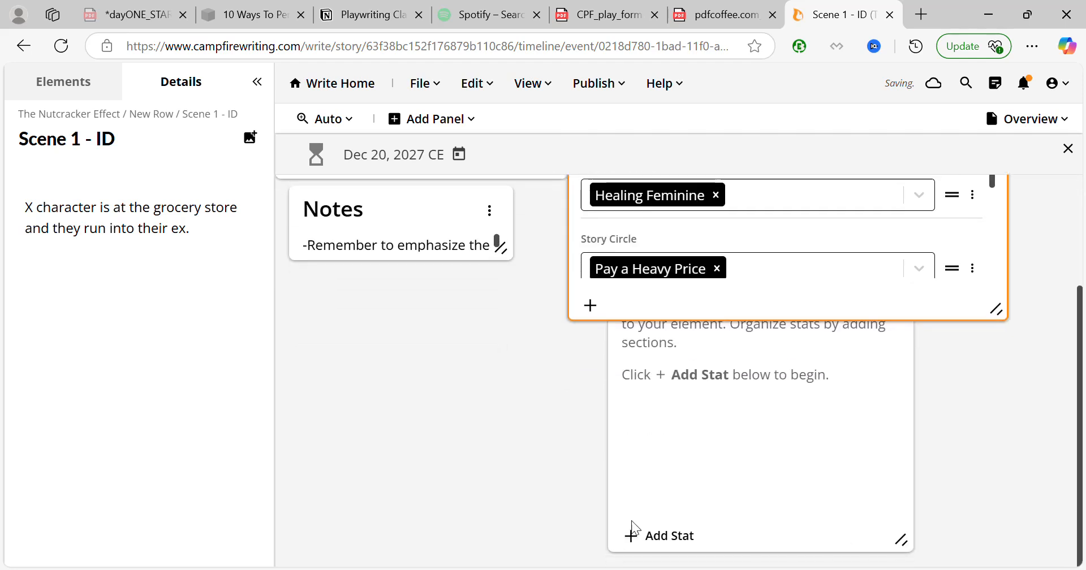
left_click(644, 540)
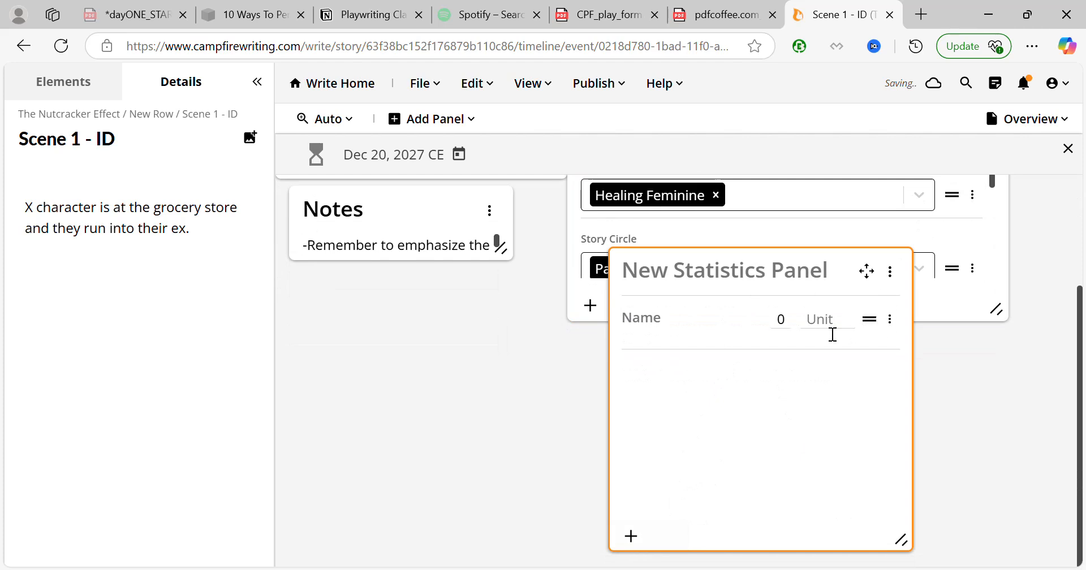
- Check the blank statistic's options and delete the new stats panel
left_click(891, 329)
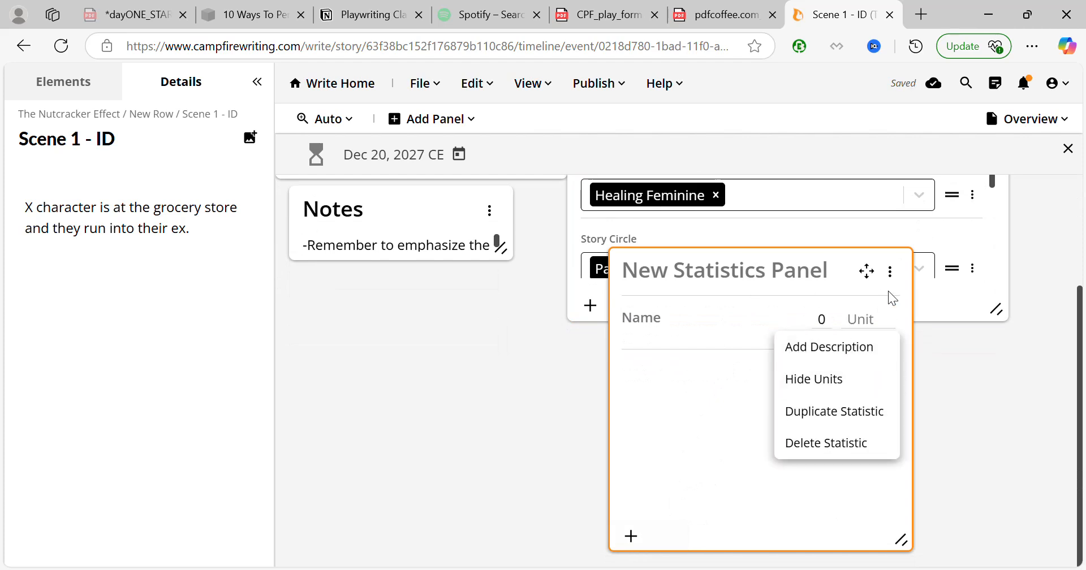
left_click(892, 277)
left_click(891, 274)
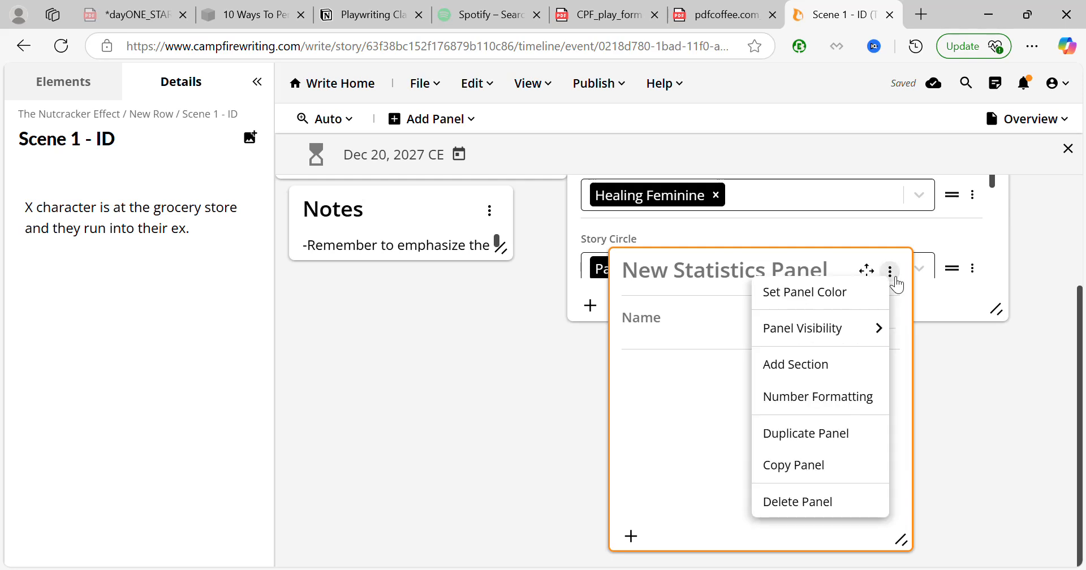
left_click(829, 502)
- Add a links panel to the event page and open its element selection
left_click(472, 121)
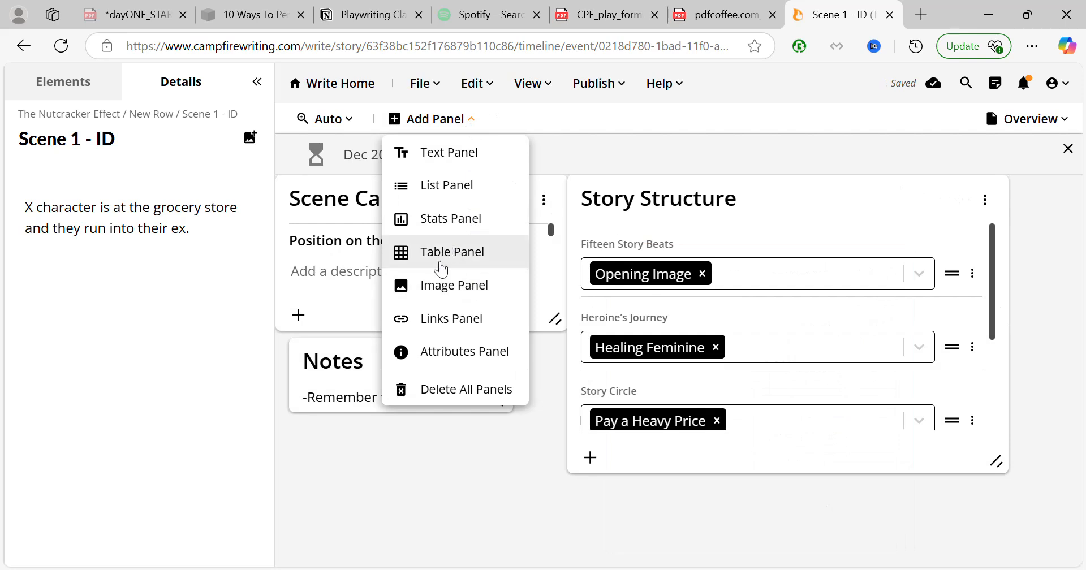
left_click(449, 318)
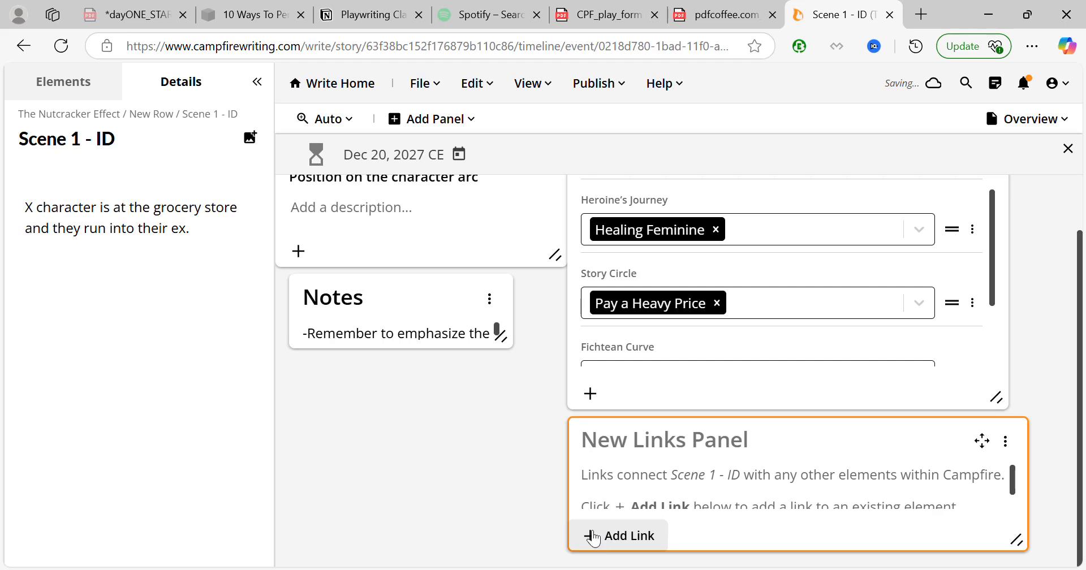
left_click(594, 537)
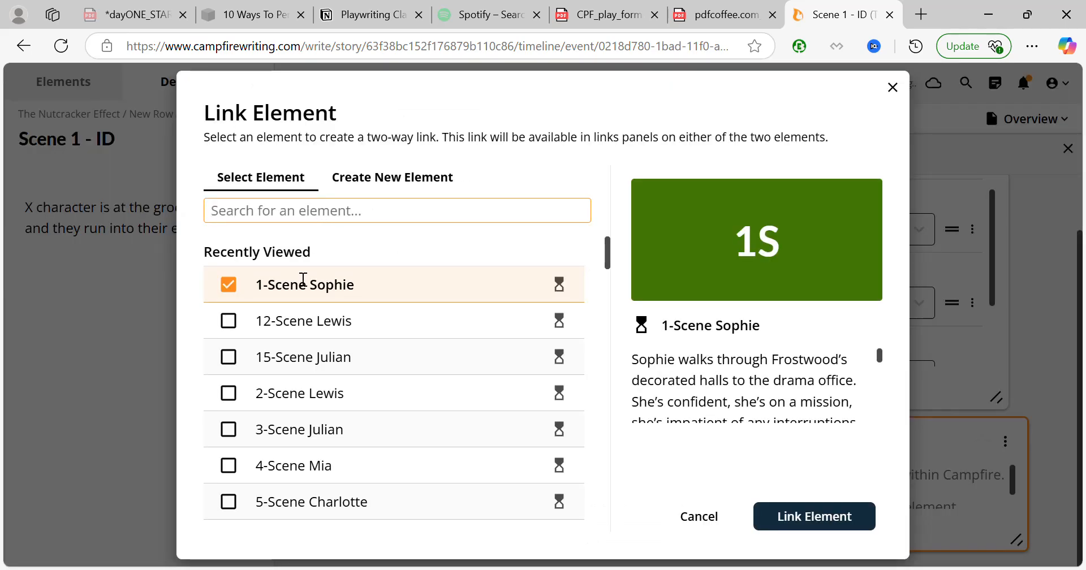
- Look through the list of story elements available for linking to the scene
scroll(461, 351, "down", 1)
scroll(463, 353, "down", 15)
scroll(283, 368, "up", 16)
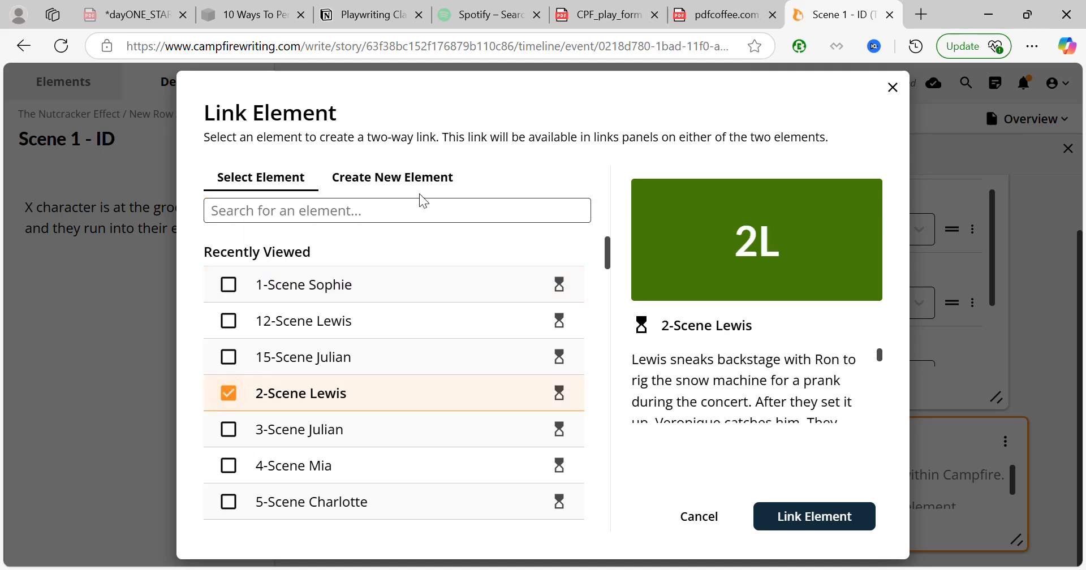
left_click_drag(483, 146, 726, 144)
left_click(727, 145)
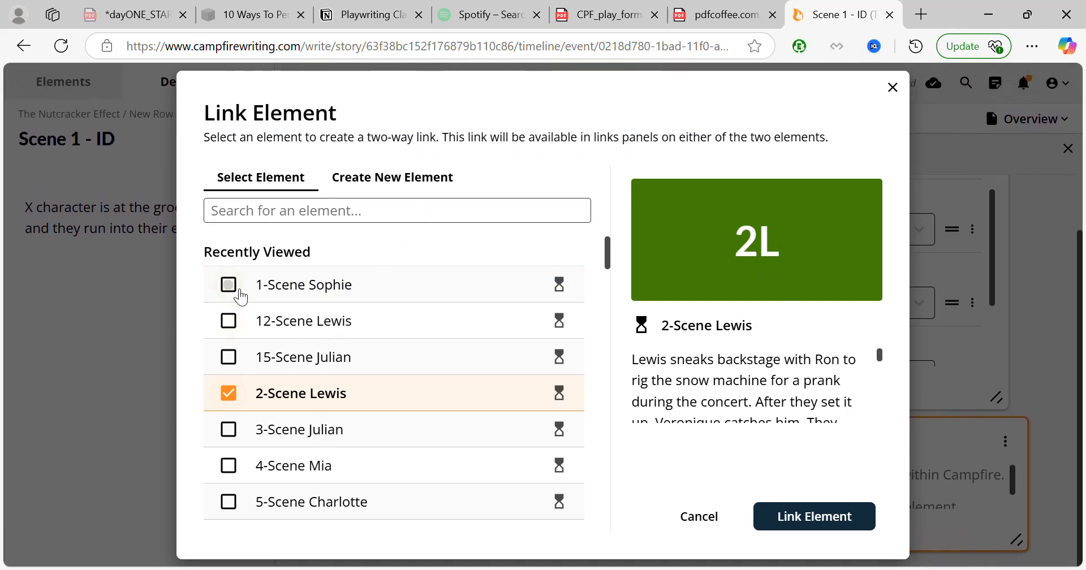
- Link 1-Scene Sophie, 6-Scene Sophie, Scene 10 - Sophie and Scene 19 - Sophie to Scene 1 - ID, leaving 2-Scene Lewis unselected
left_click(240, 291)
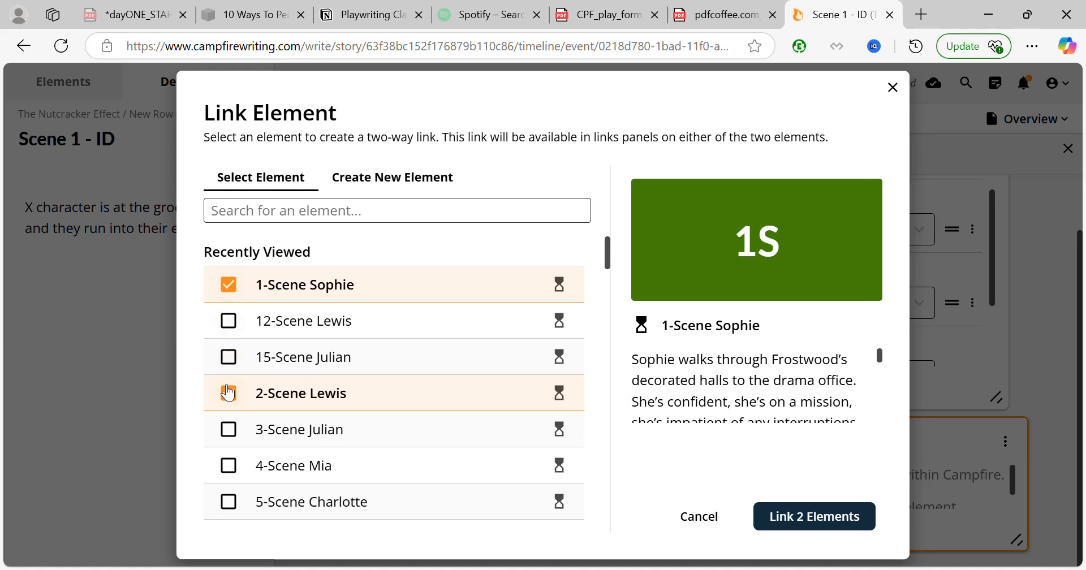
left_click(229, 392)
scroll(432, 402, "down", 3)
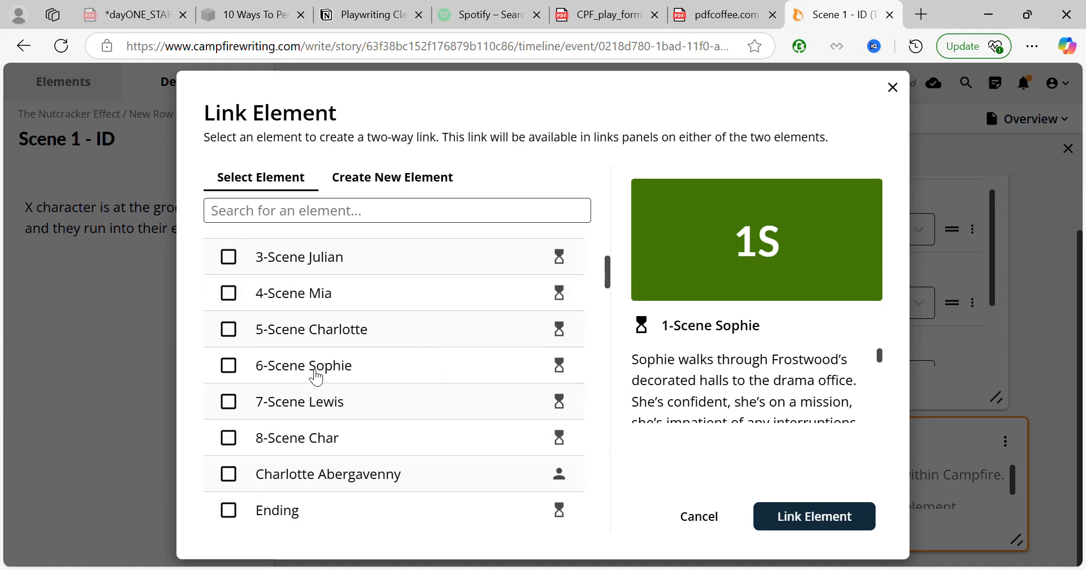
left_click(229, 366)
scroll(367, 405, "down", 4)
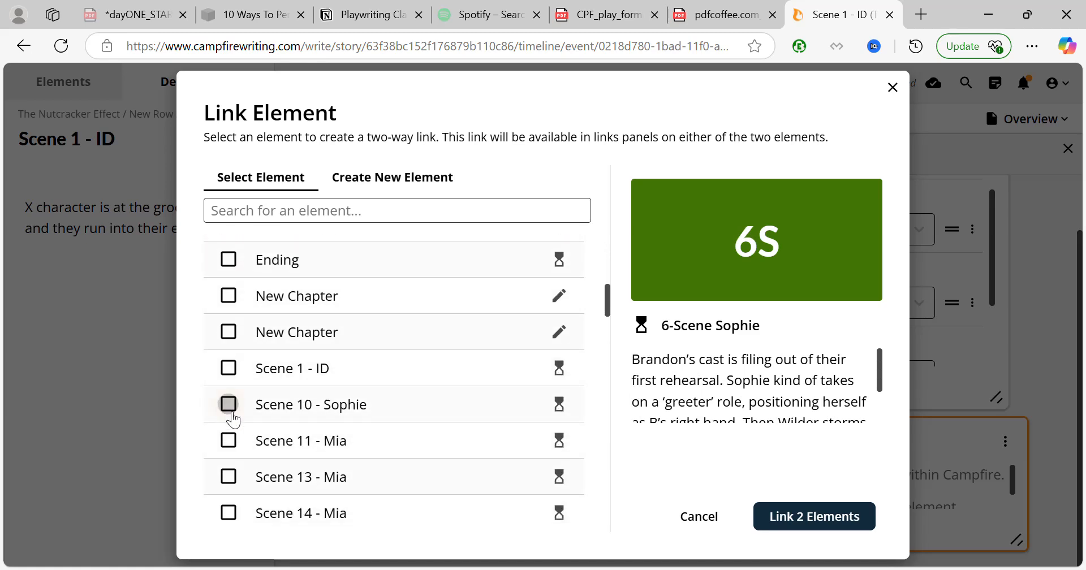
left_click(229, 409)
scroll(425, 445, "down", 4)
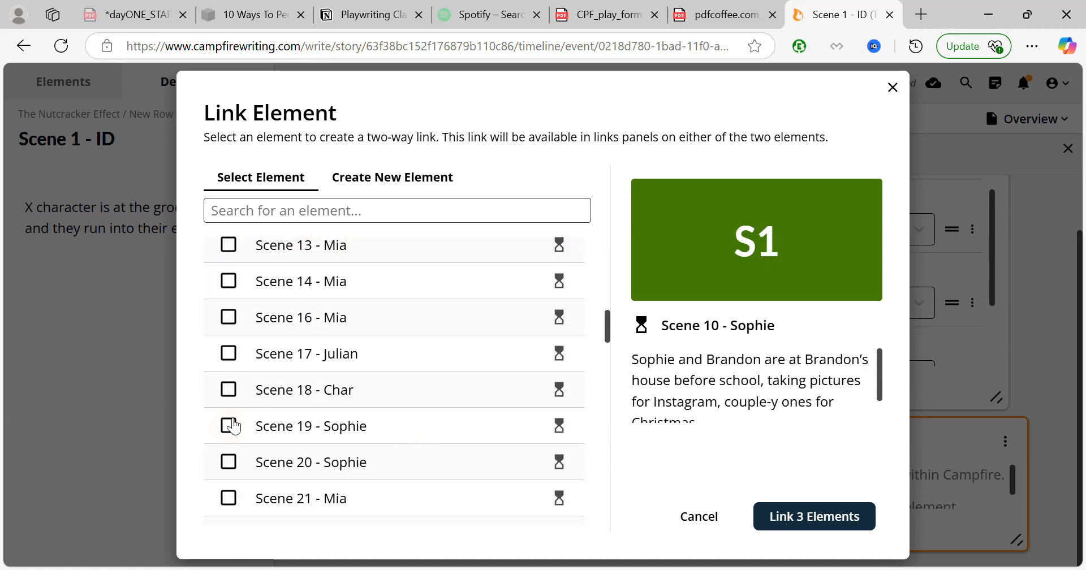
left_click(228, 425)
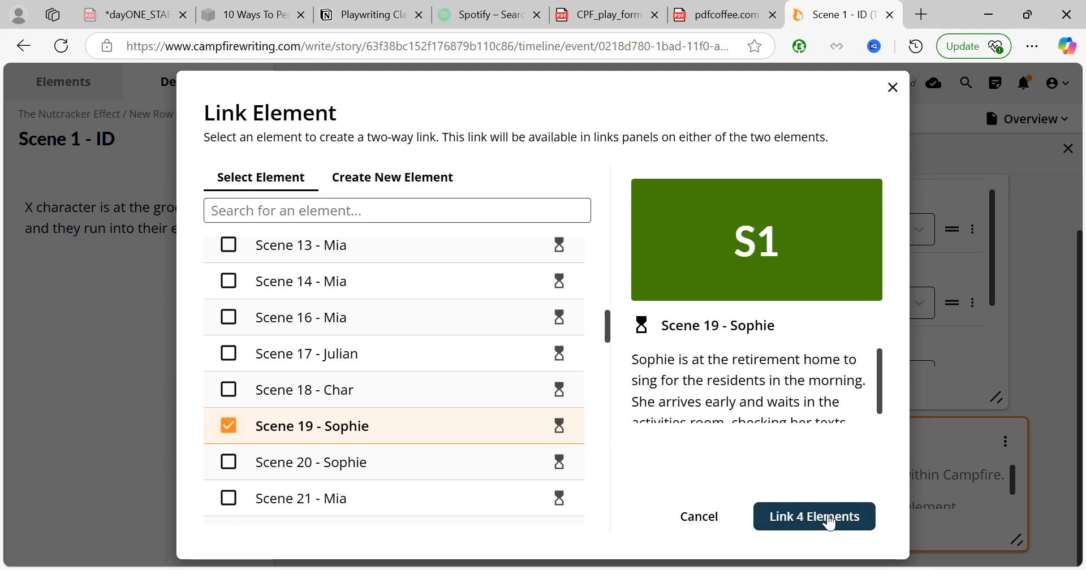
left_click(829, 522)
scroll(844, 330, "up", 1)
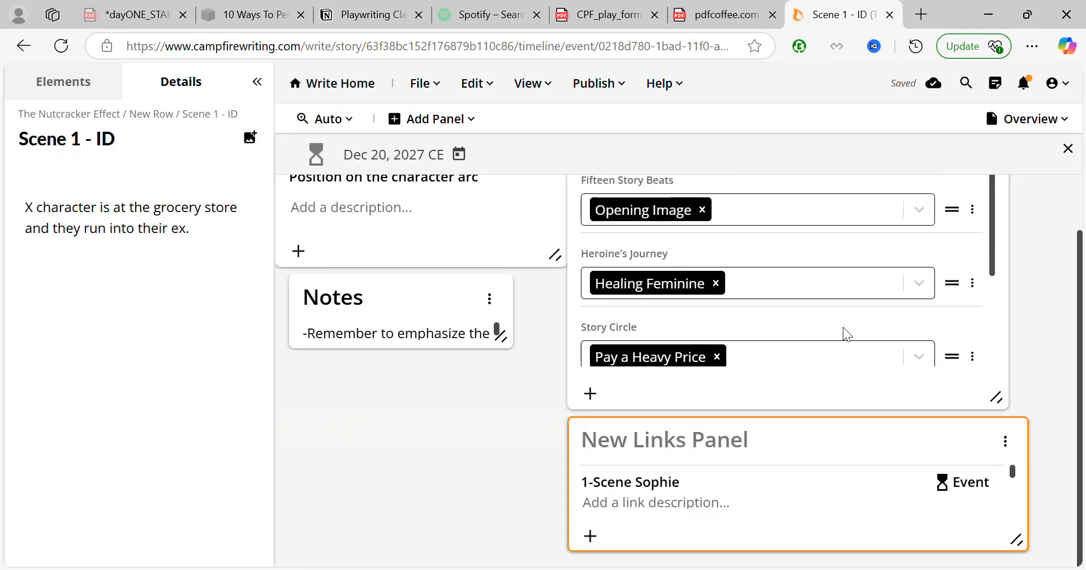
scroll(545, 348, "up", 1)
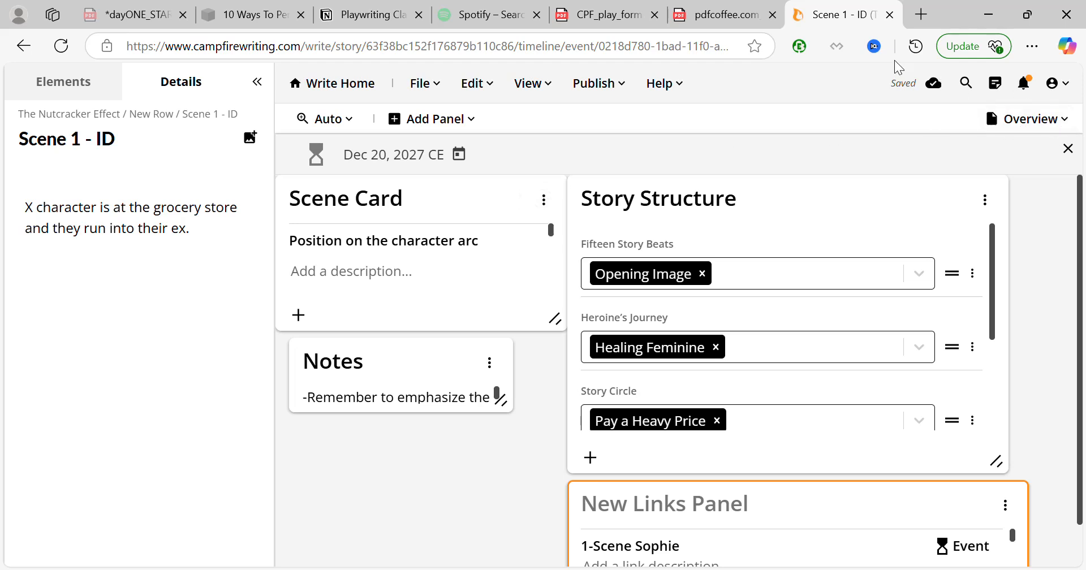
- Save all pages of the Scene 1 - ID event as a new event template
left_click(556, 88)
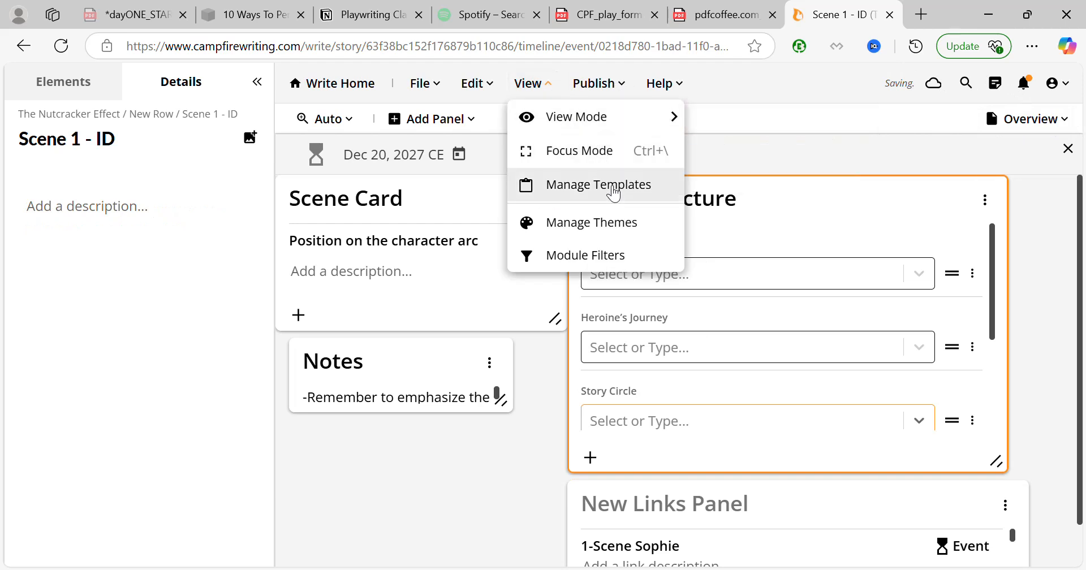
left_click(614, 194)
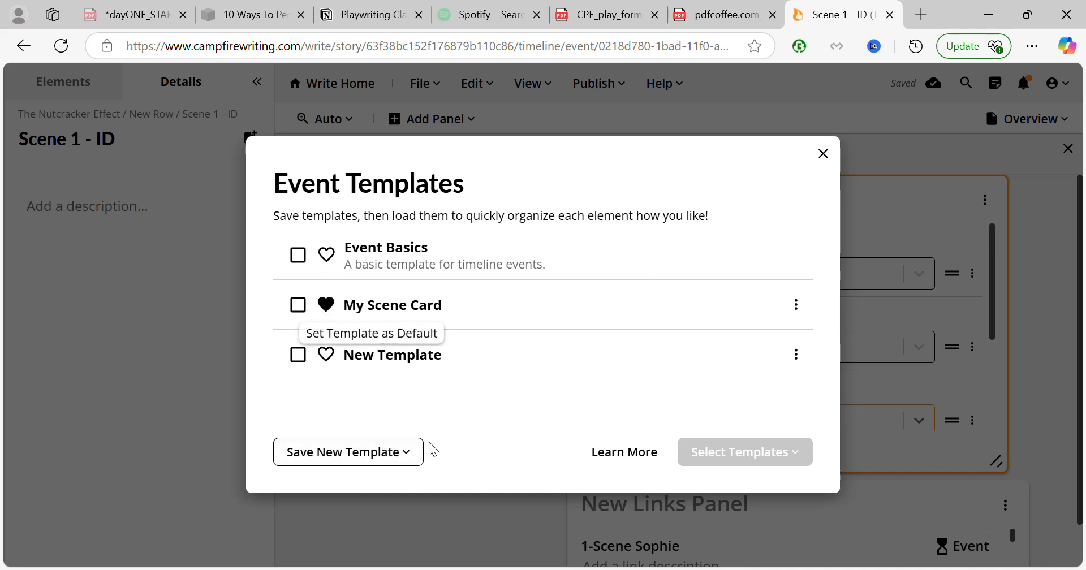
left_click(413, 457)
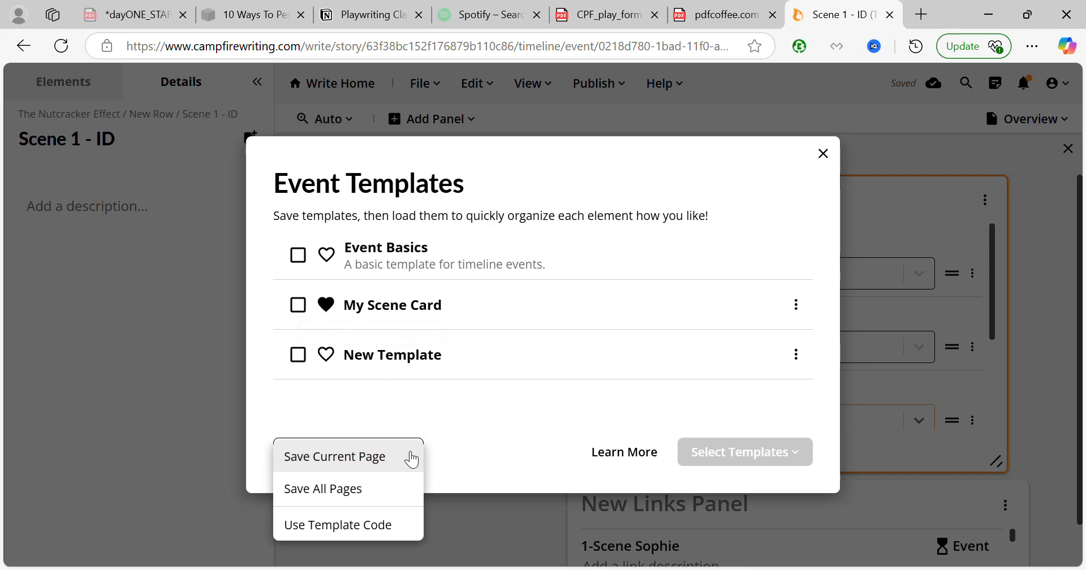
left_click(354, 498)
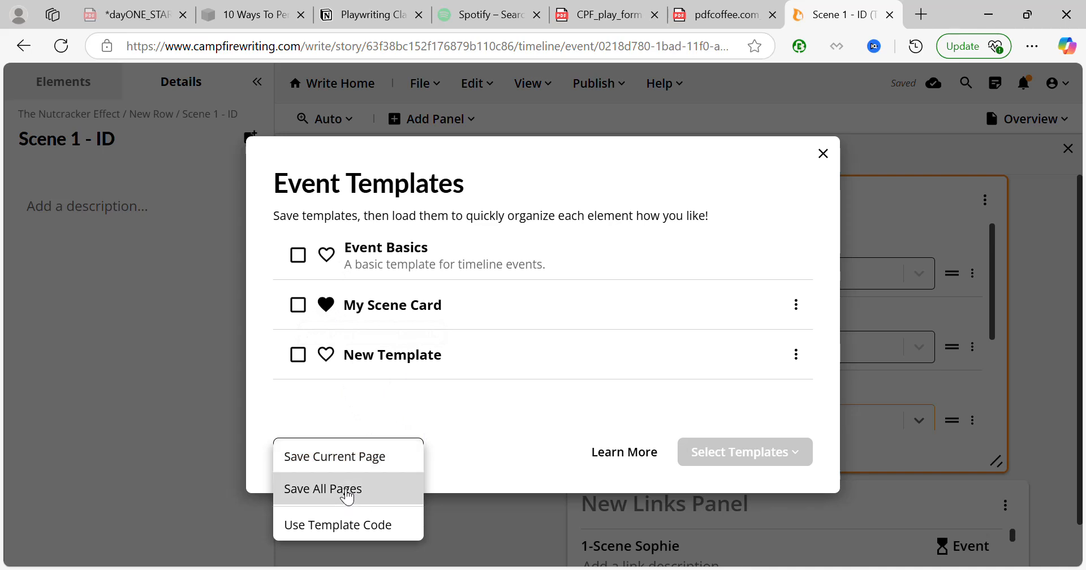
scroll(590, 381, "down", 1)
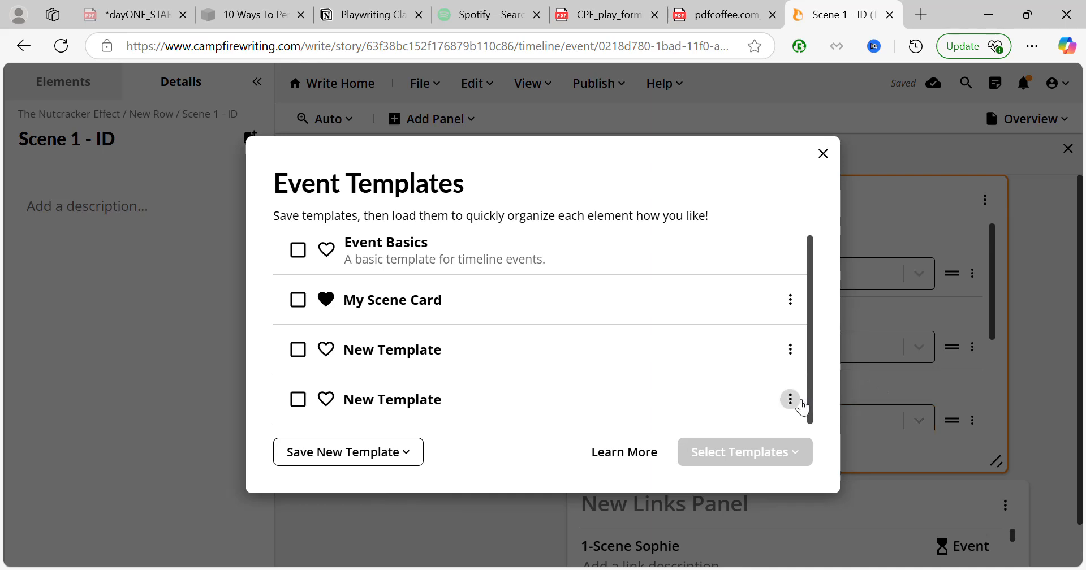
- Check the newly saved template's options, including those for overwriting it, and leave the template manager
left_click(791, 400)
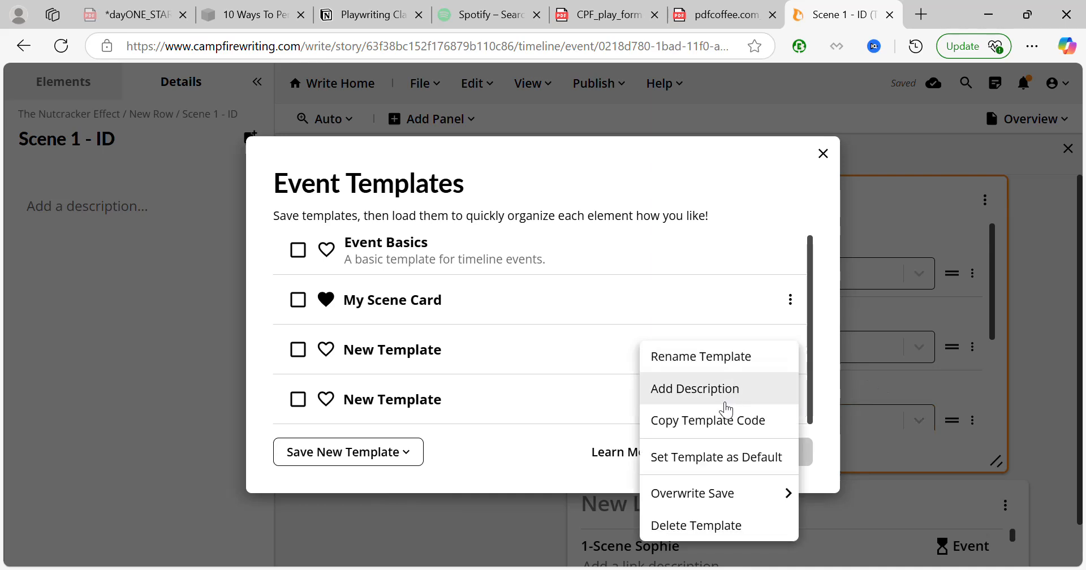
mouse_move(744, 503)
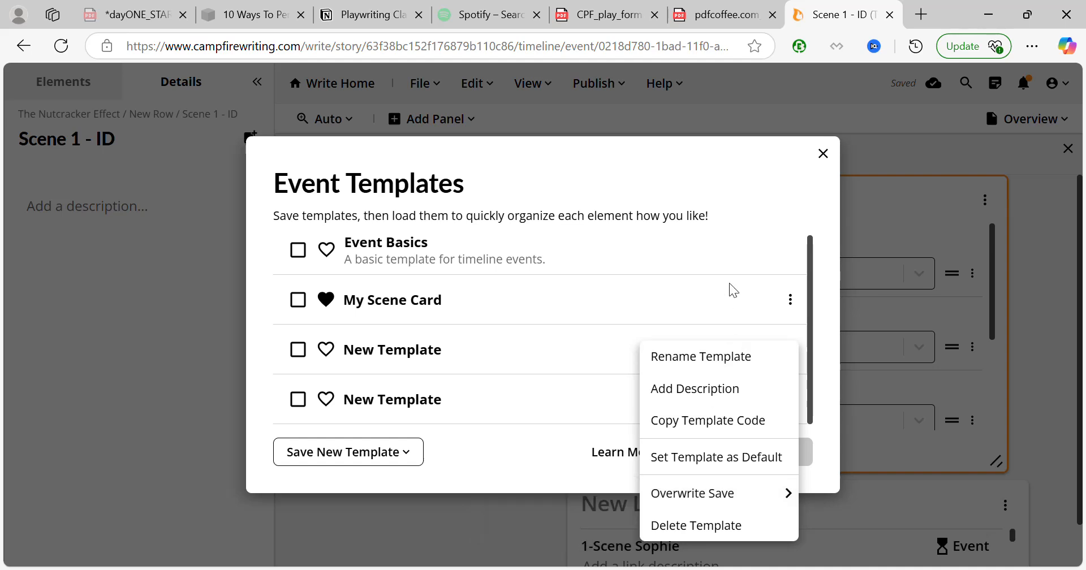
left_click(748, 231)
left_click(796, 357)
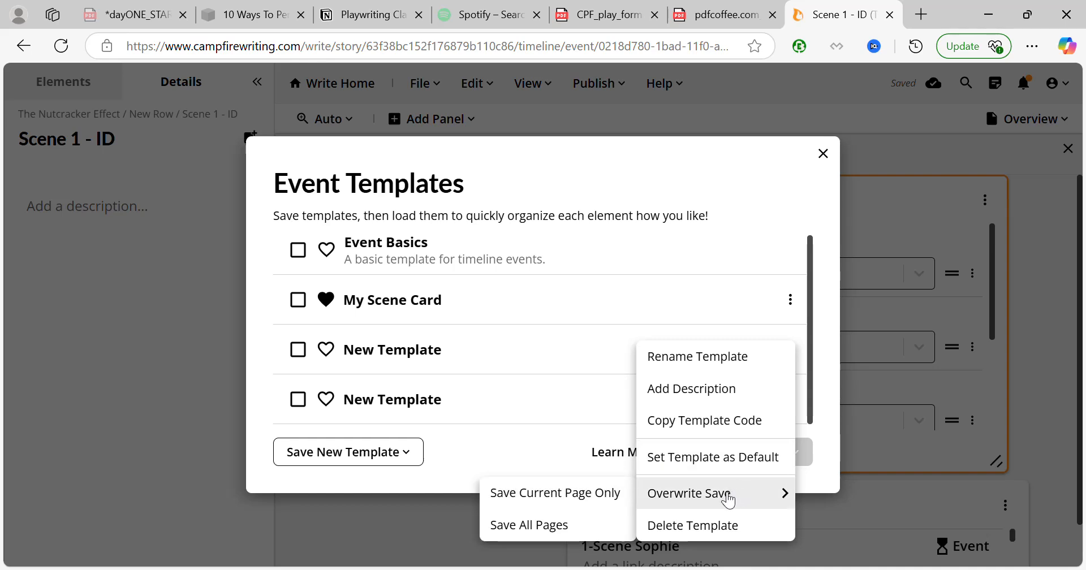
left_click(540, 439)
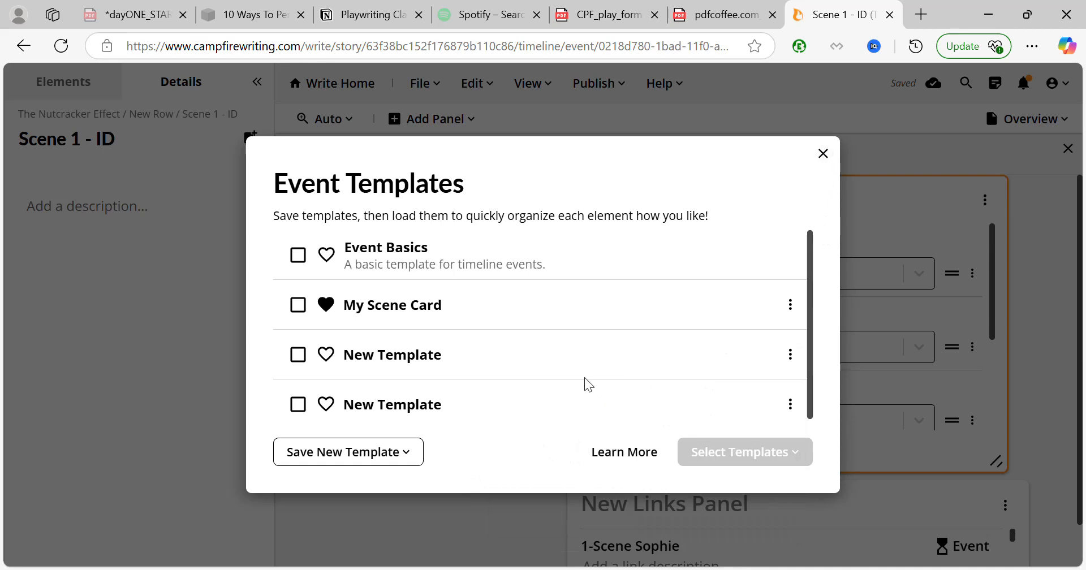
left_click(823, 156)
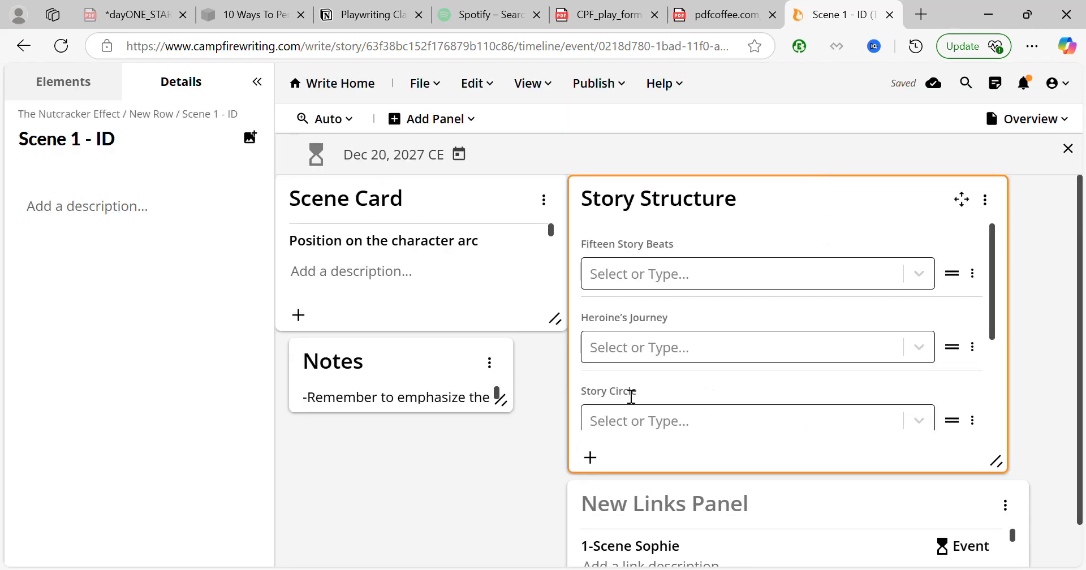
- Return to the timeline and open the page of the New Event in the Act 2 row
left_click(1069, 150)
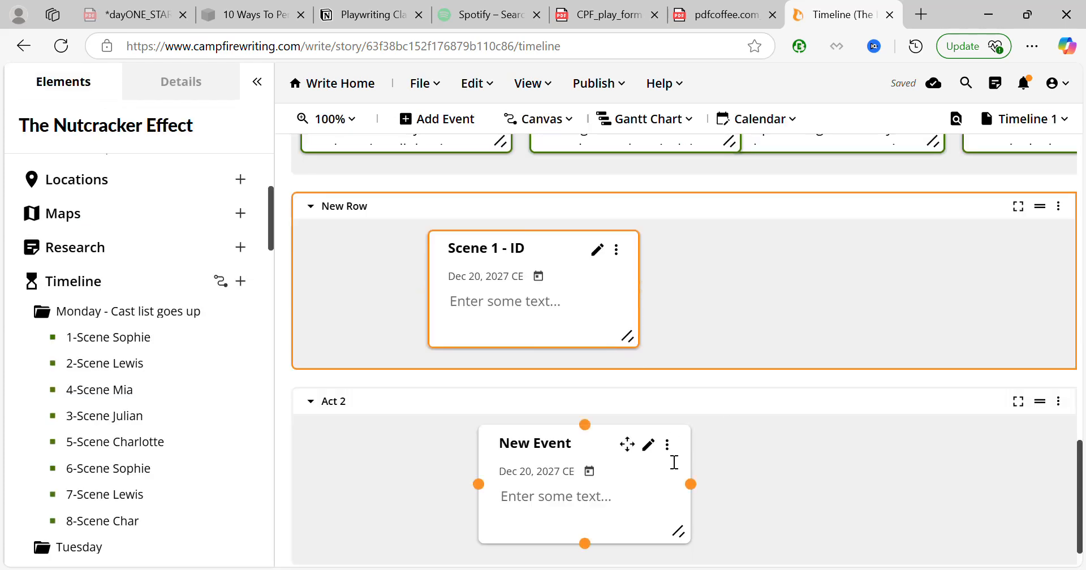
left_click(668, 446)
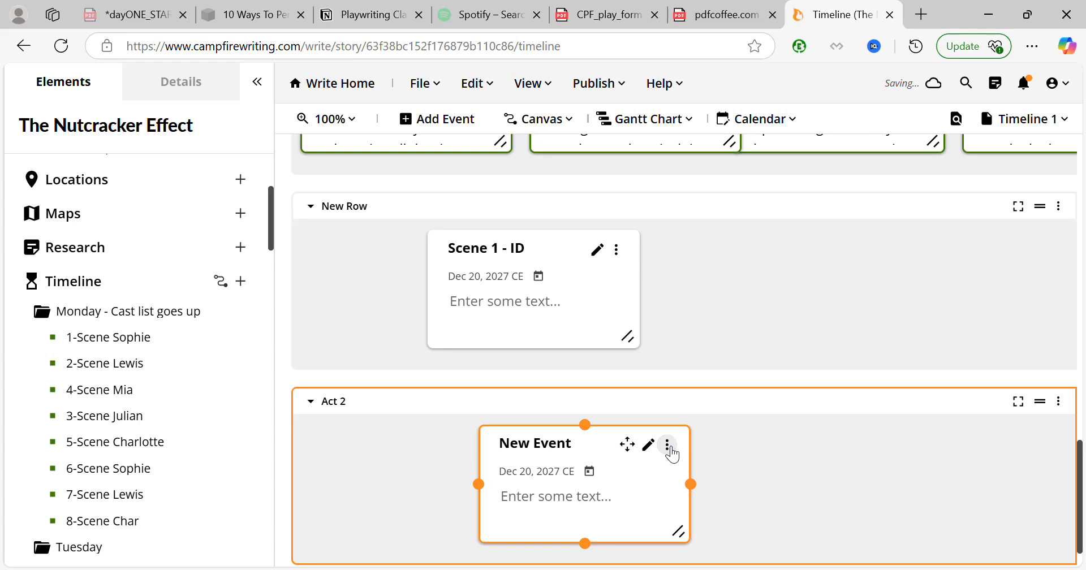
left_click(744, 491)
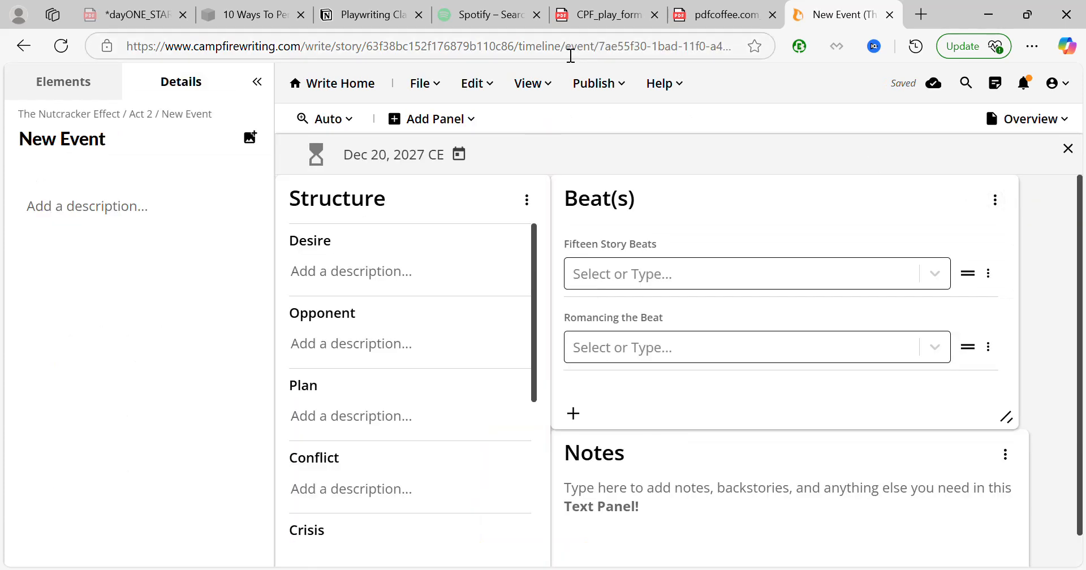
- Load the most recently saved New Template into the Act 2 event, replacing its existing pages, and review the loaded panels
left_click(543, 92)
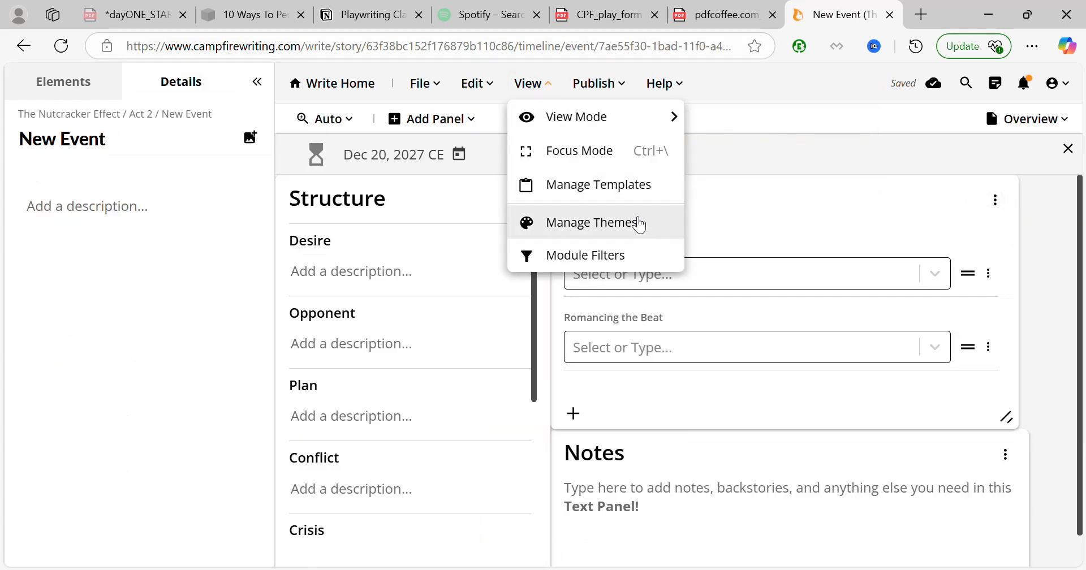
left_click(618, 192)
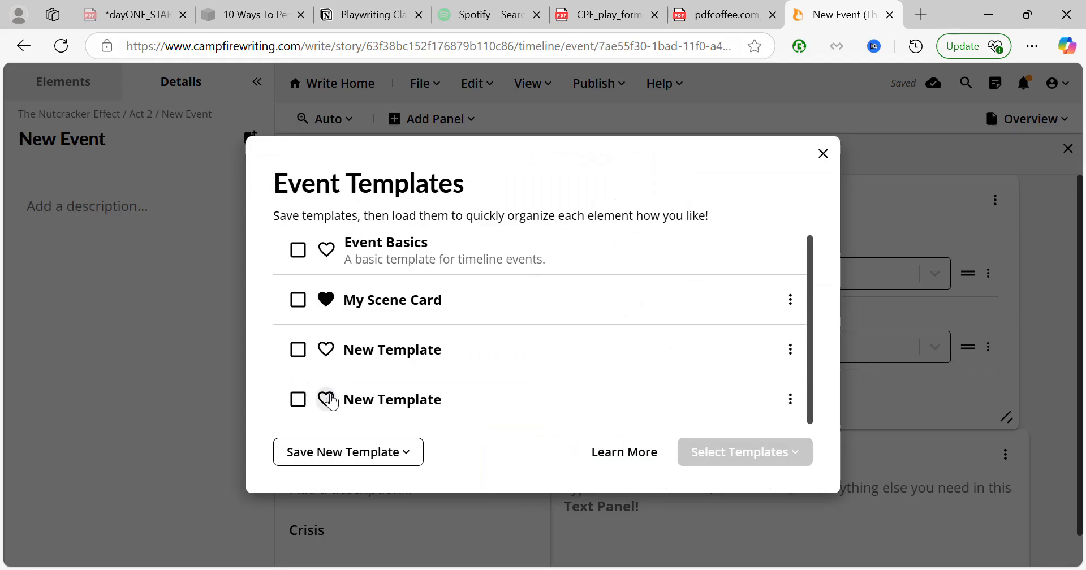
left_click(293, 400)
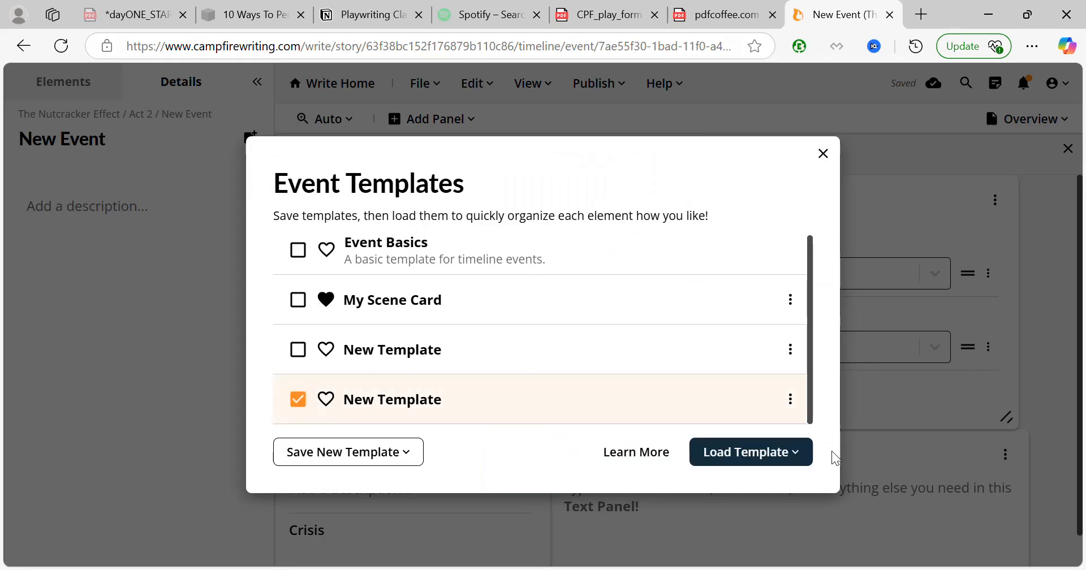
left_click(788, 462)
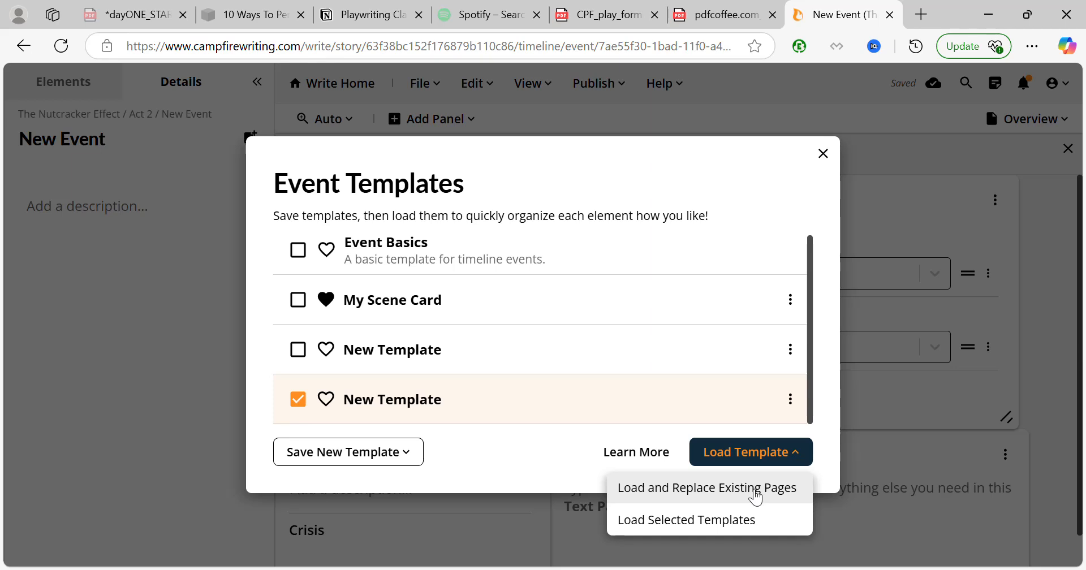
left_click(753, 496)
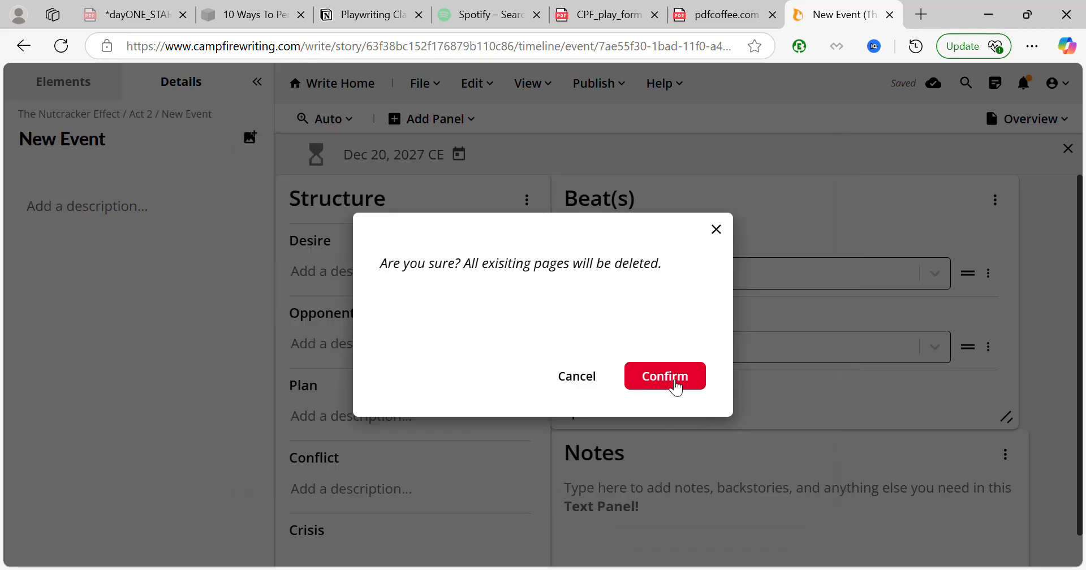
left_click(676, 388)
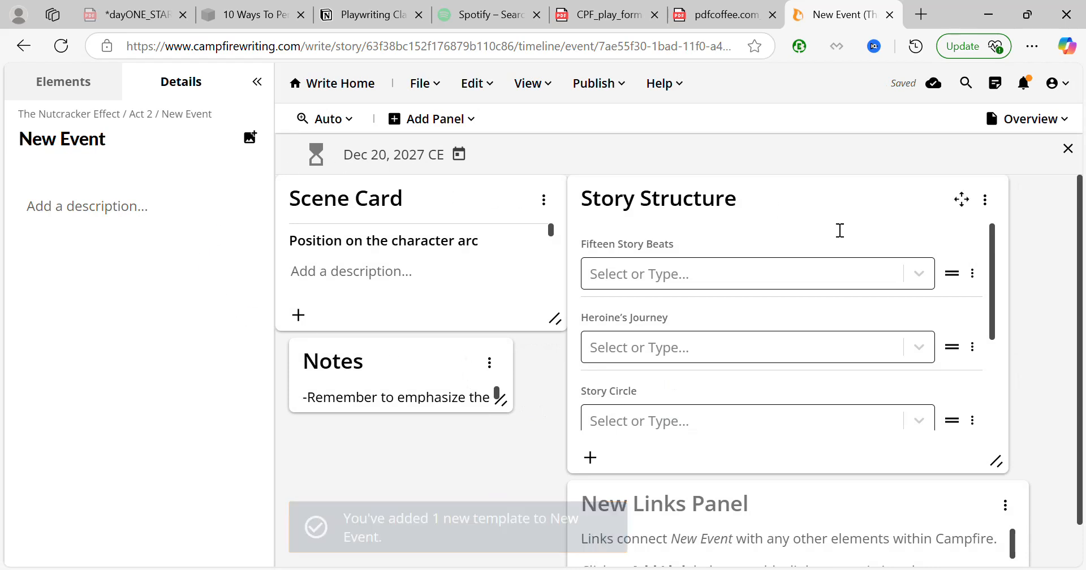
scroll(840, 230, "down", 3)
scroll(1073, 422, "down", 2)
scroll(574, 280, "up", 2)
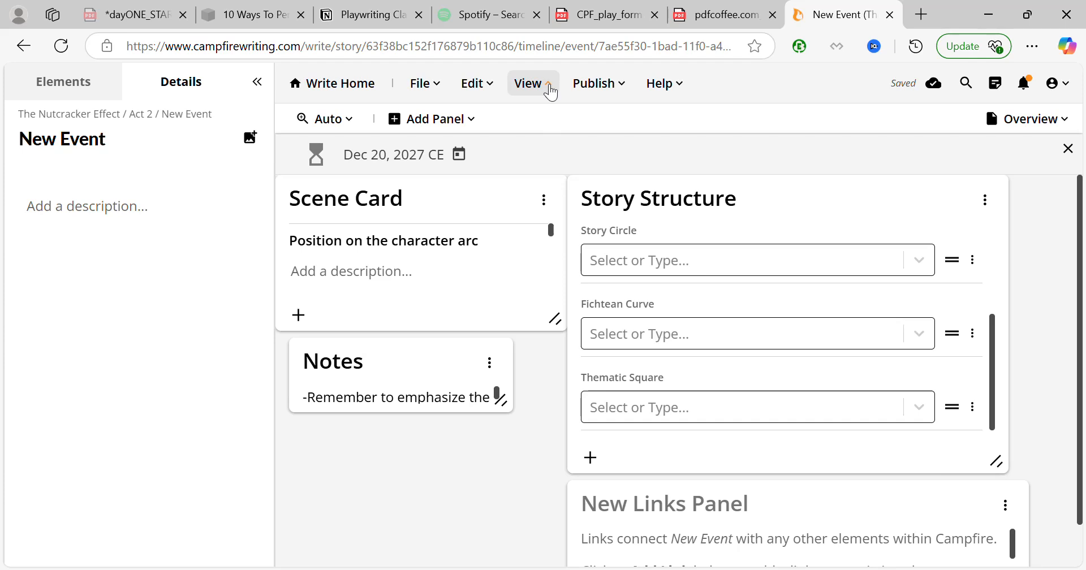
- Compare the options of the My Scene Card template and the last New Template, including the default setting, and close the event template manager
left_click(551, 91)
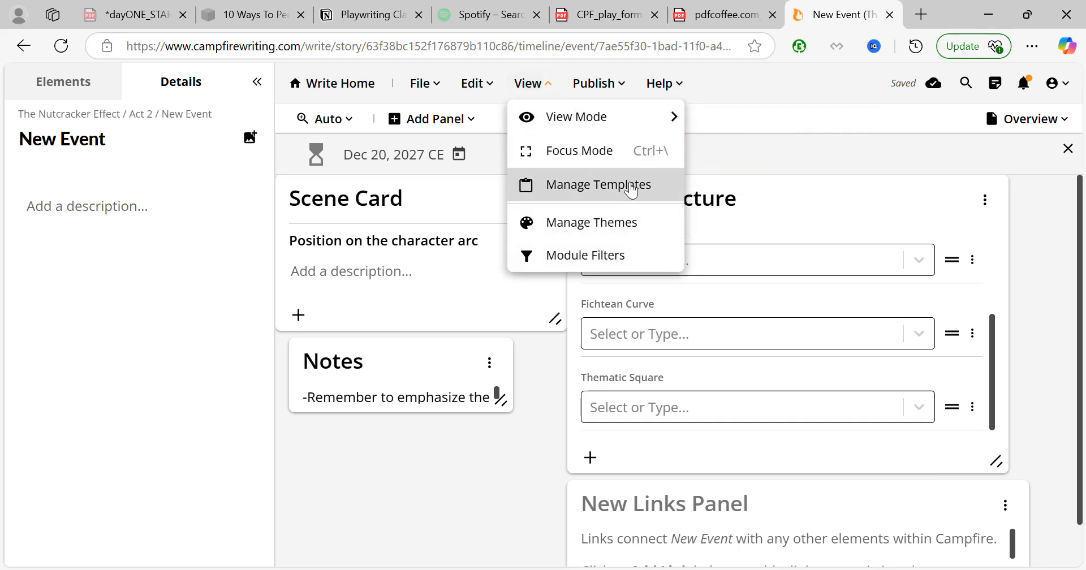
left_click(631, 186)
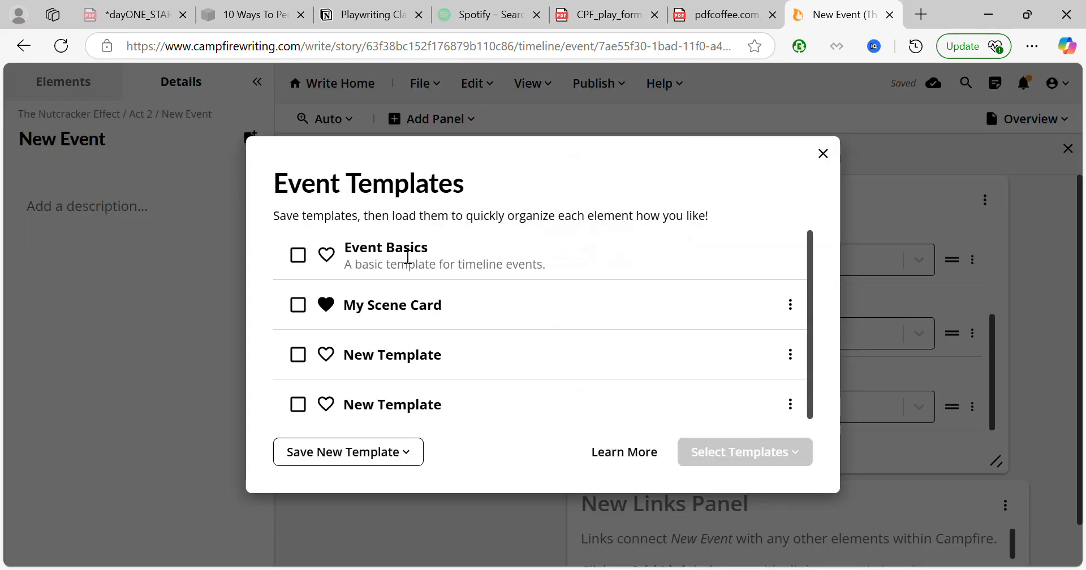
scroll(484, 373, "down", 1)
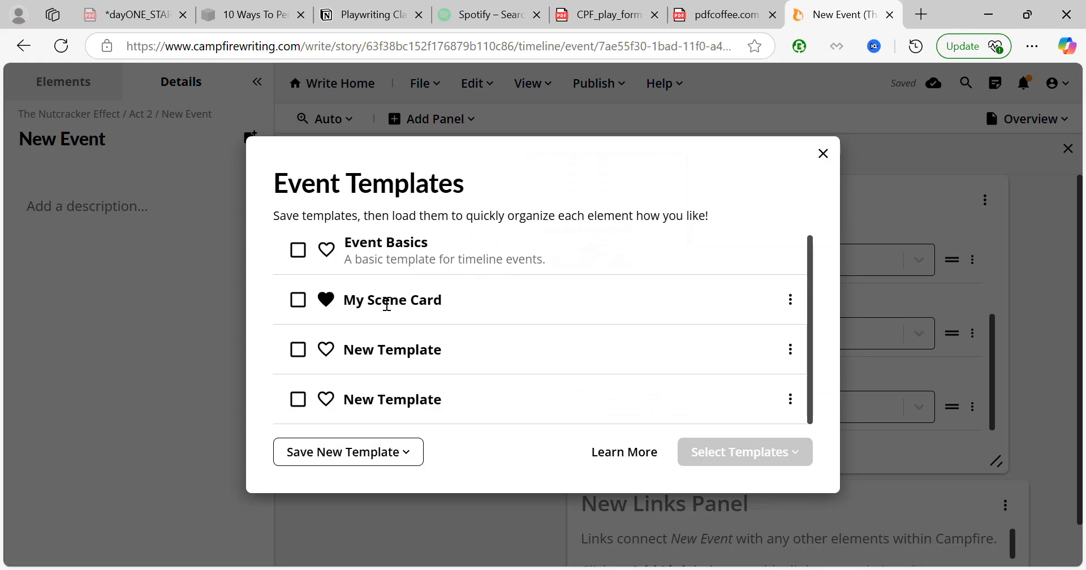
left_click(792, 301)
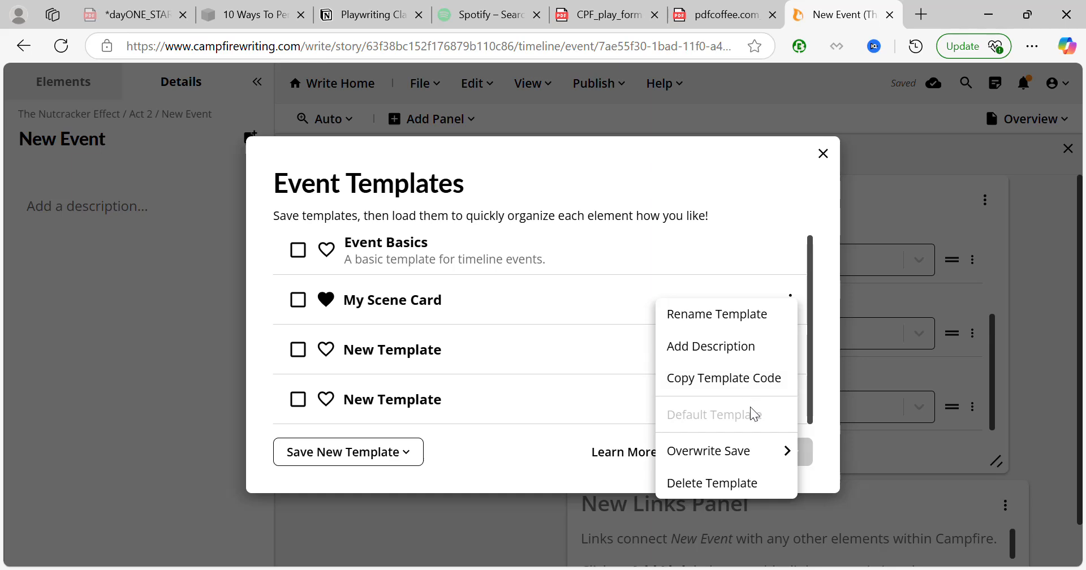
left_click(582, 437)
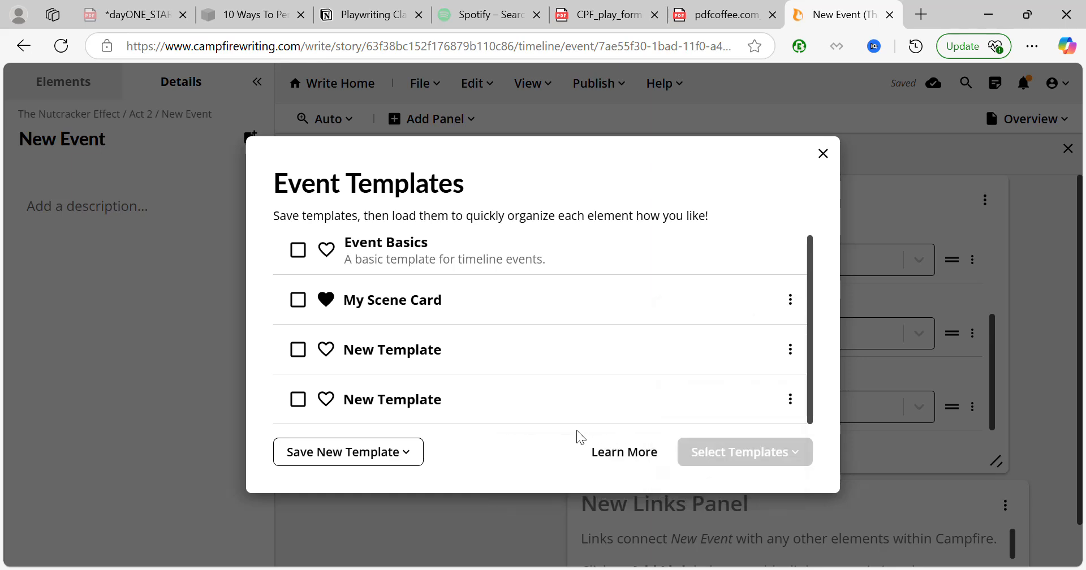
left_click(793, 403)
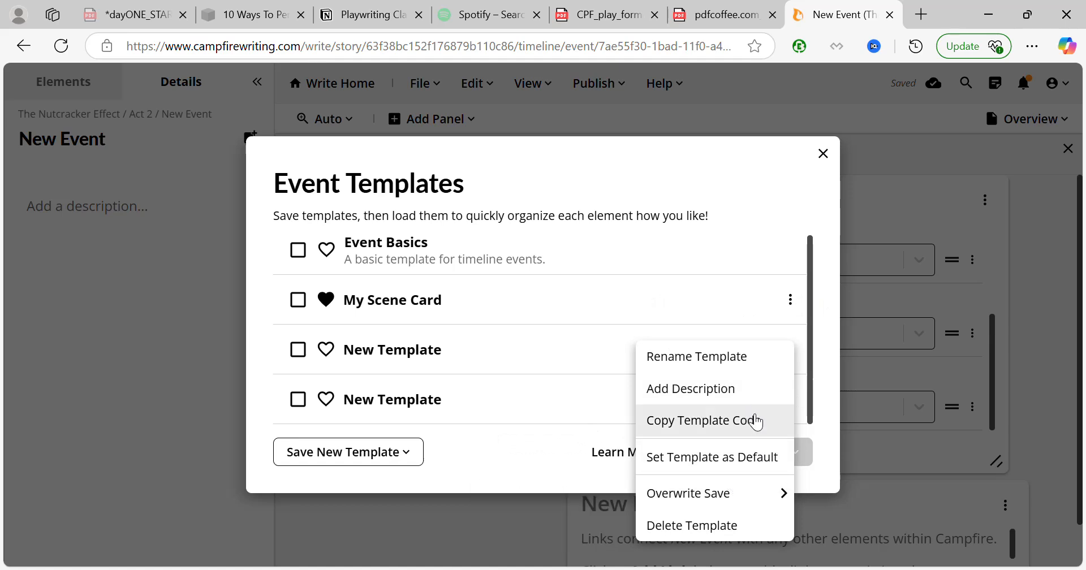
left_click(525, 451)
left_click(824, 155)
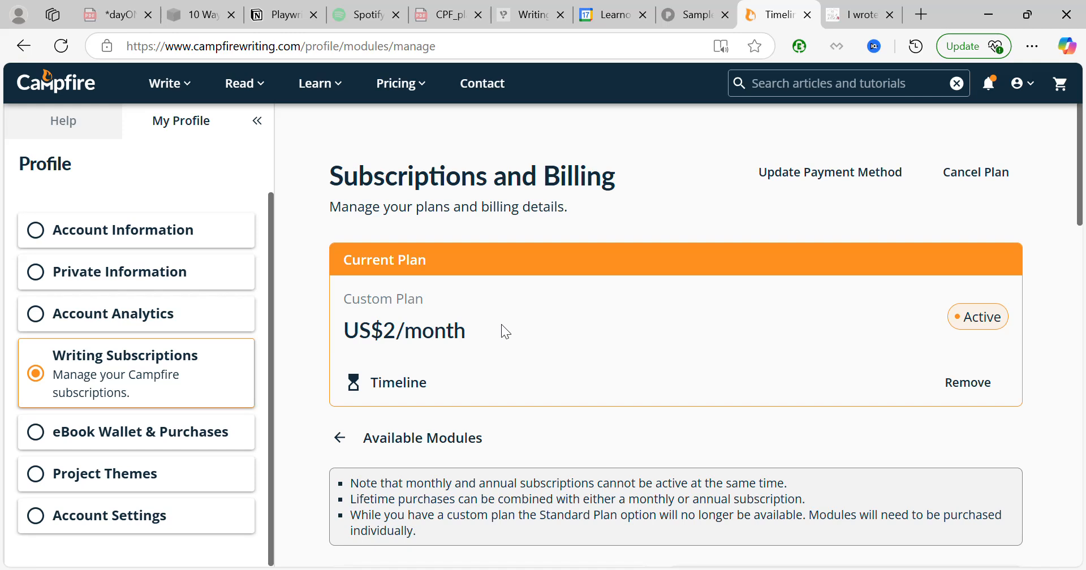
- Review the current plan and the whole list of available modules on the subscriptions page, checking each module's free usage limit
scroll(540, 426, "down", 2)
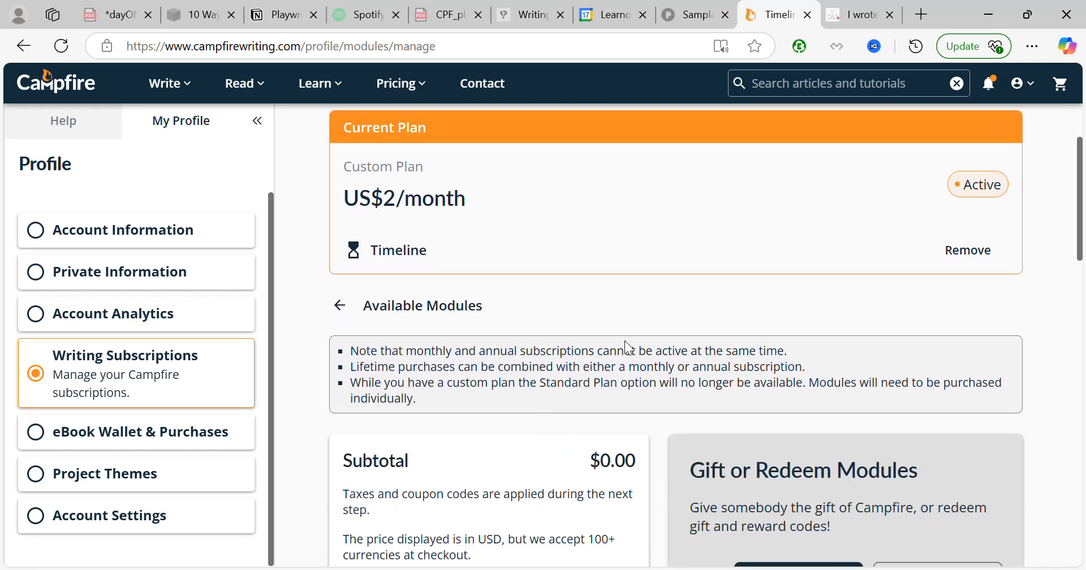
scroll(643, 316, "down", 6)
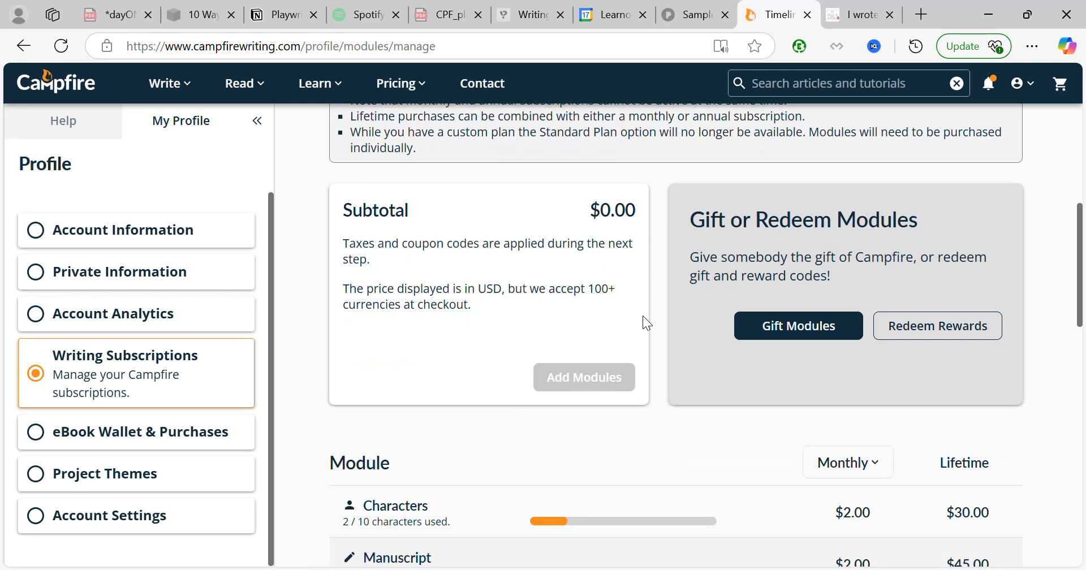
scroll(643, 316, "down", 2)
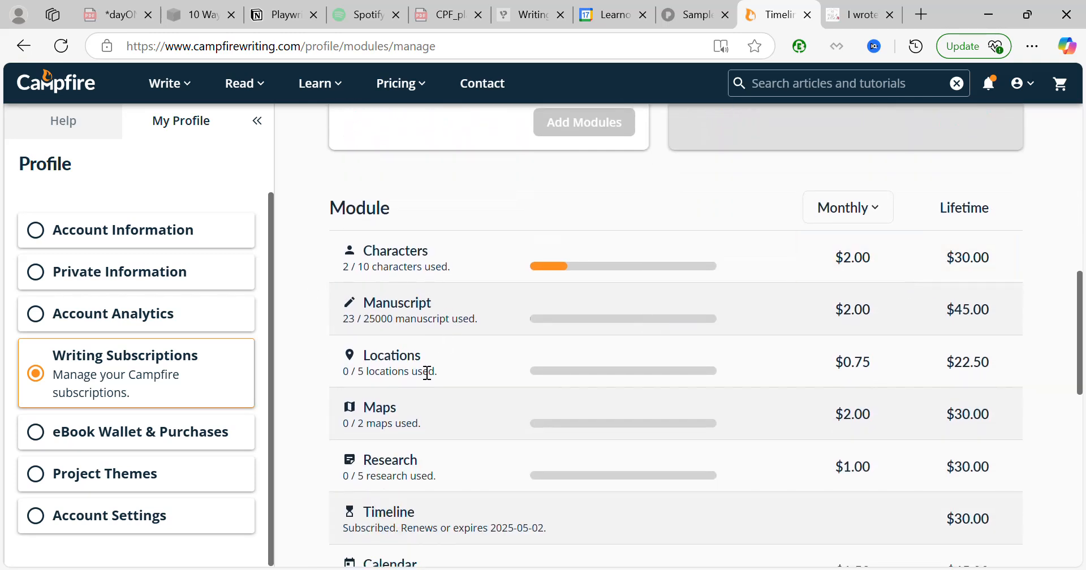
scroll(415, 391, "down", 1)
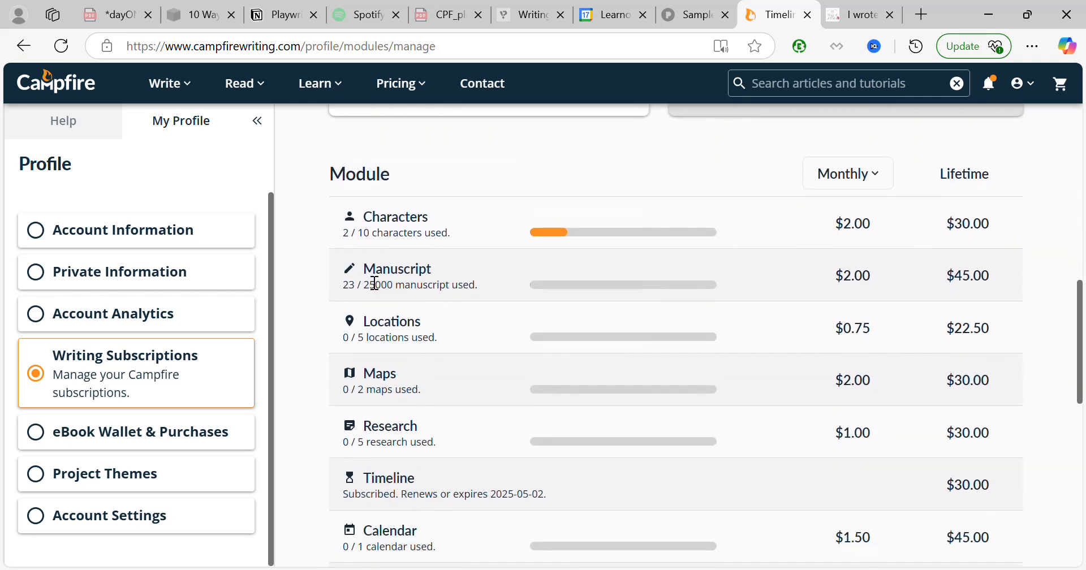
left_click_drag(364, 269, 478, 302)
left_click(485, 298)
scroll(386, 385, "down", 3)
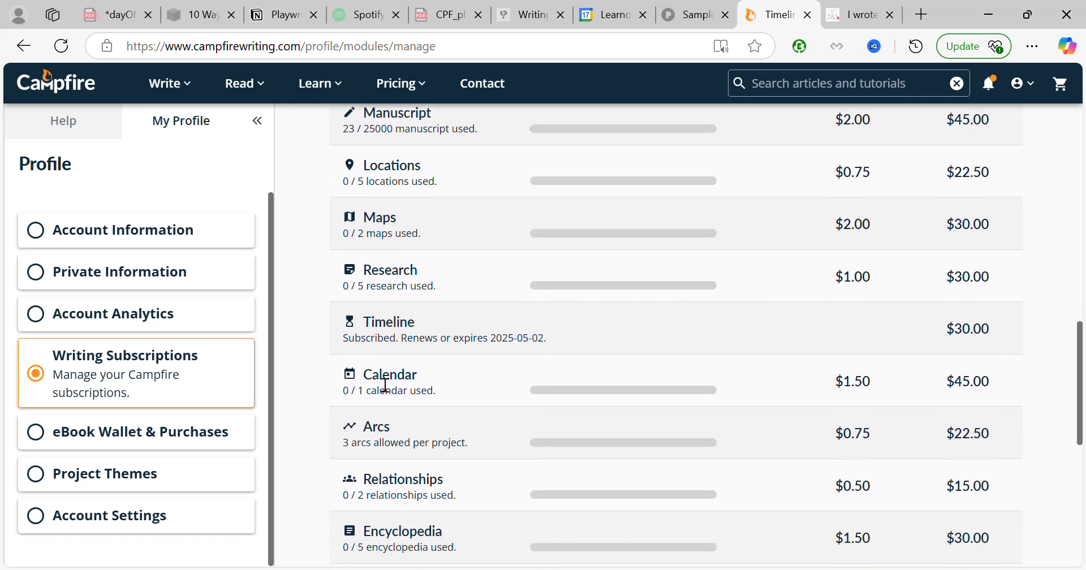
left_click_drag(372, 289, 590, 305)
left_click(590, 304)
scroll(589, 304, "down", 3)
scroll(590, 305, "down", 5)
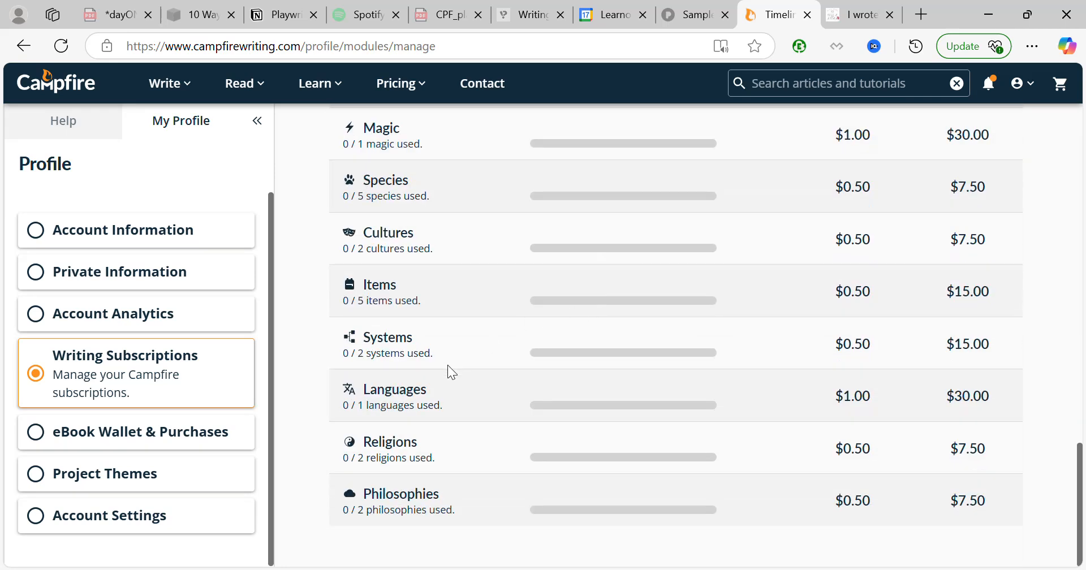
scroll(462, 371, "up", 7)
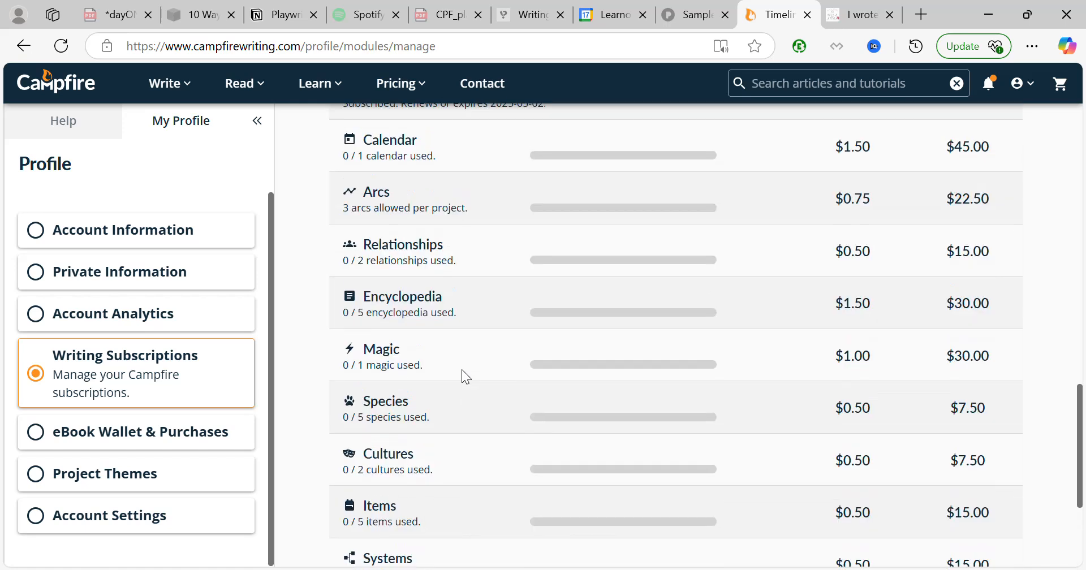
scroll(461, 368, "up", 11)
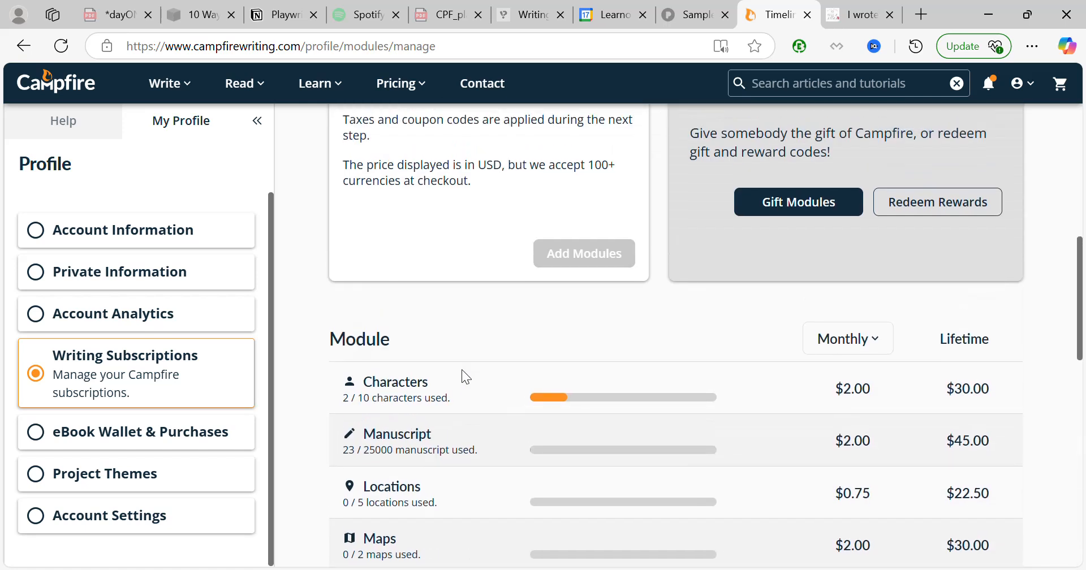
scroll(471, 379, "up", 4)
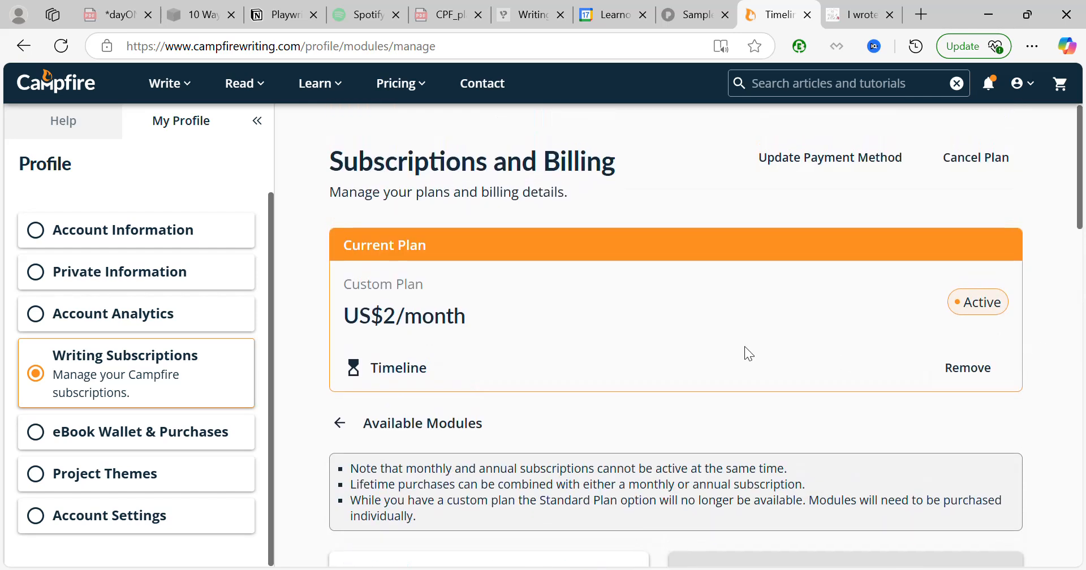
- Examine the Timeline module's subscription entry and lifetime price, and compare them with the Calendar and other neighbouring modules
scroll(609, 425, "down", 10)
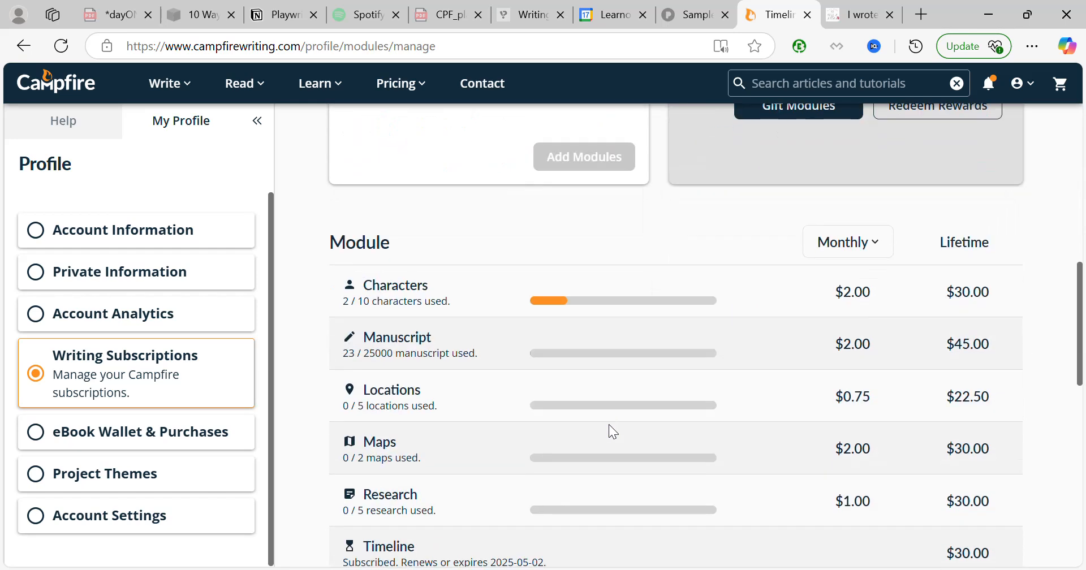
scroll(608, 425, "down", 2)
left_click_drag(395, 381, 729, 407)
left_click(724, 400)
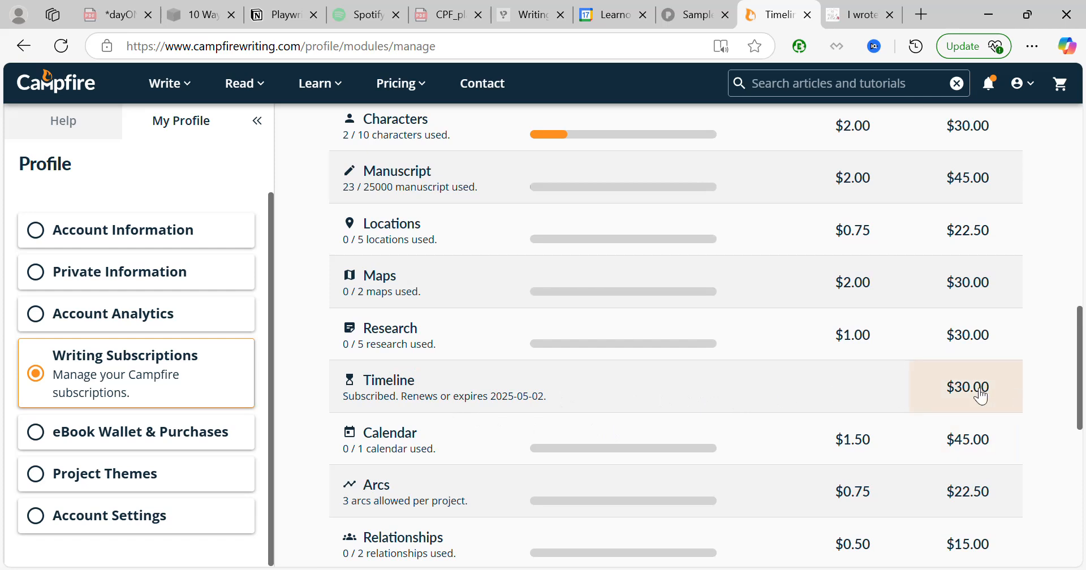
scroll(1006, 382, "up", 5)
scroll(990, 347, "down", 5)
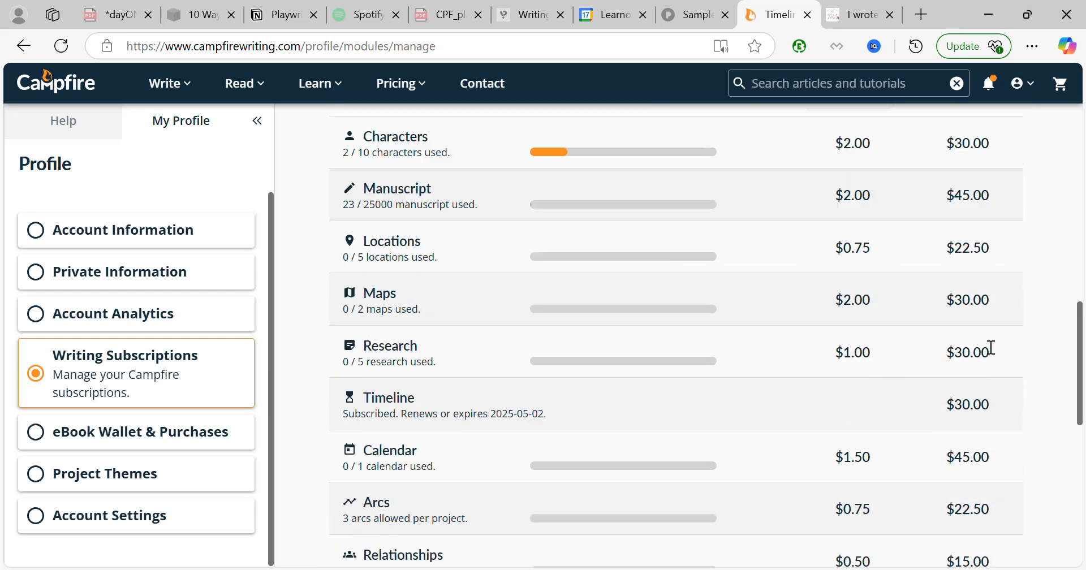
scroll(991, 347, "down", 1)
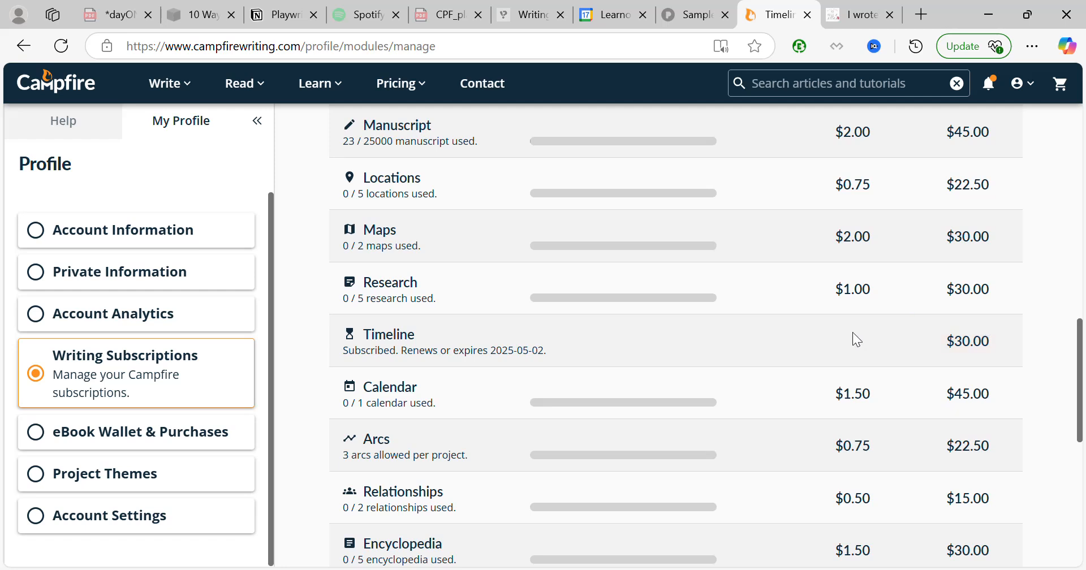
left_click_drag(372, 403, 436, 417)
left_click(436, 419)
scroll(436, 419, "down", 3)
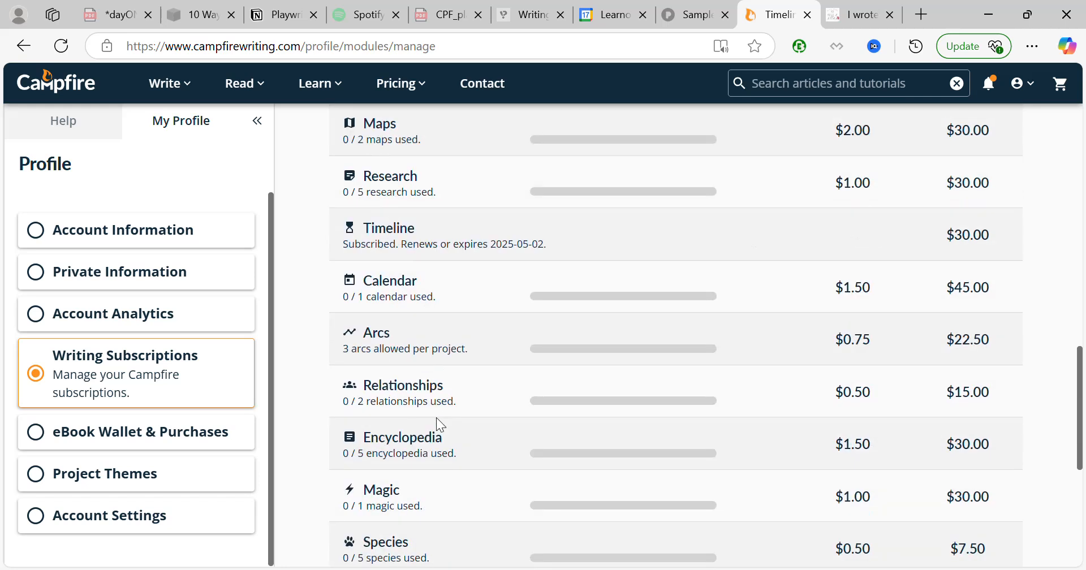